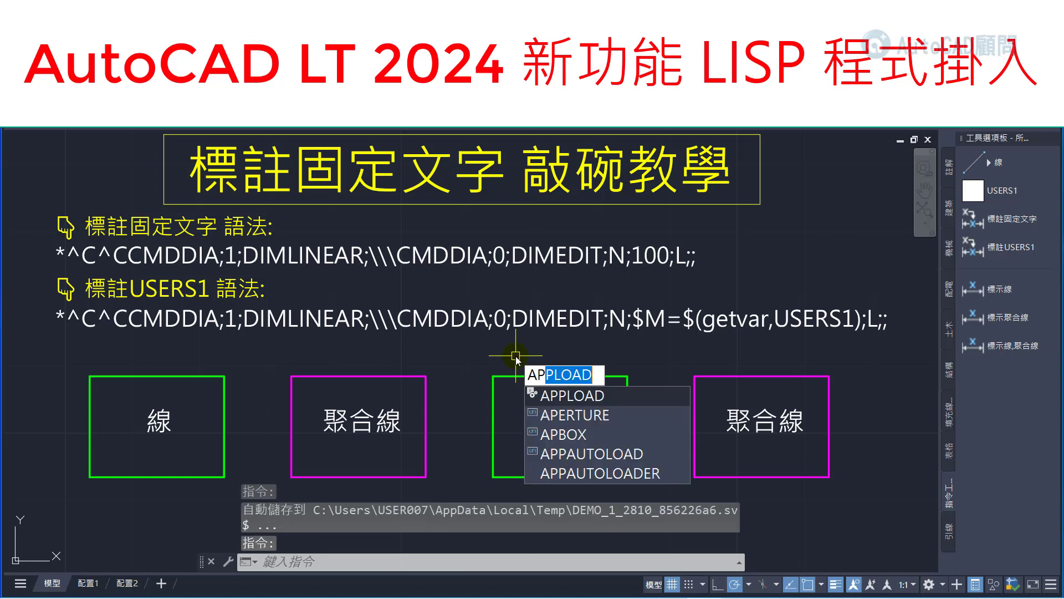
Step: Load DimLineLen.lsp, DimLineLwpolyline.LSP and DimPLineLen.LSP with APPLOAD
key("Return")
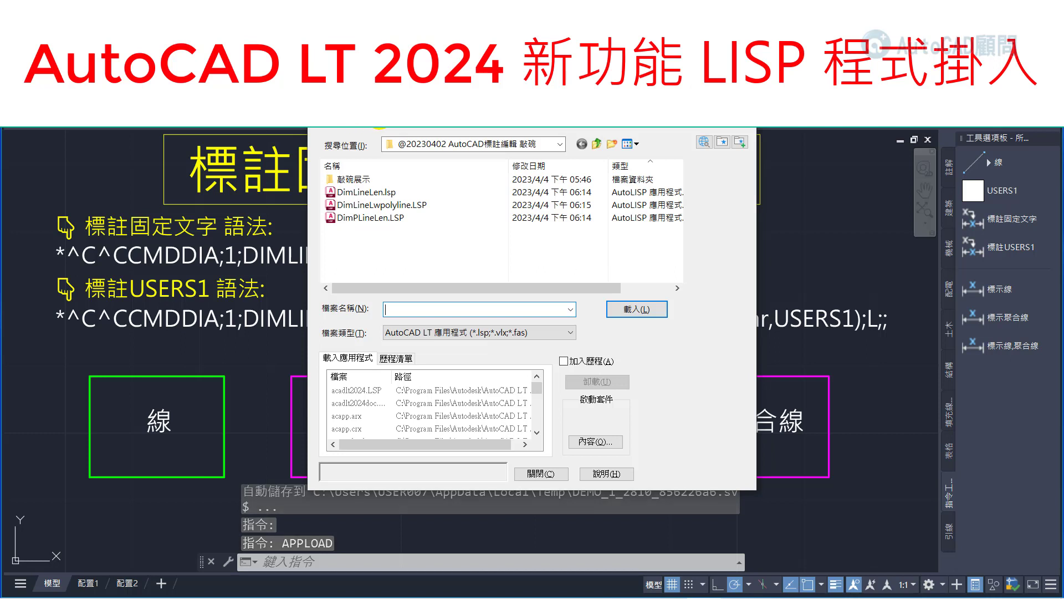
left_click_drag(413, 241, 364, 195)
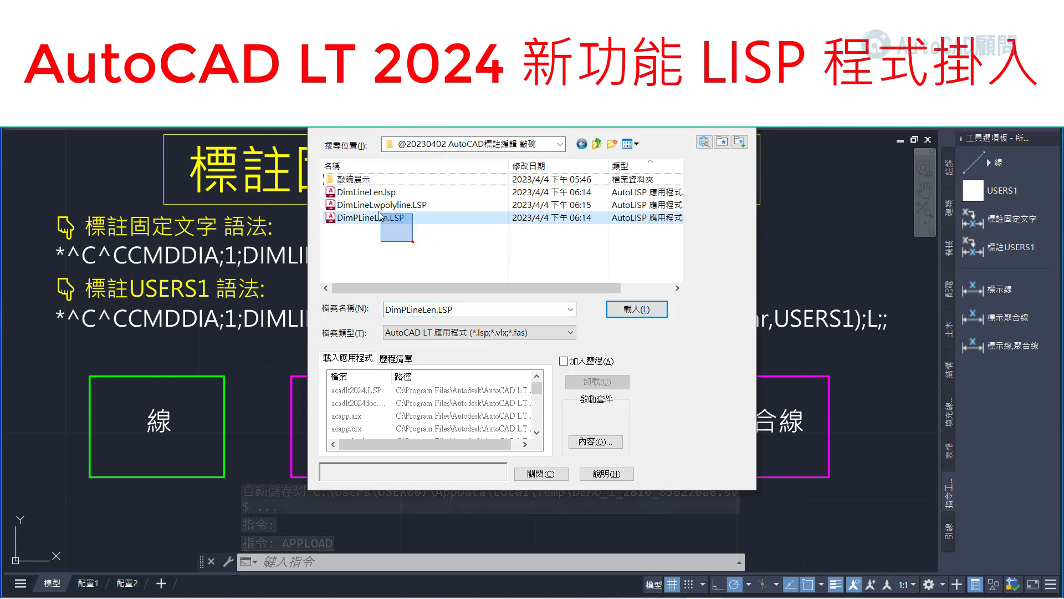
left_click(631, 309)
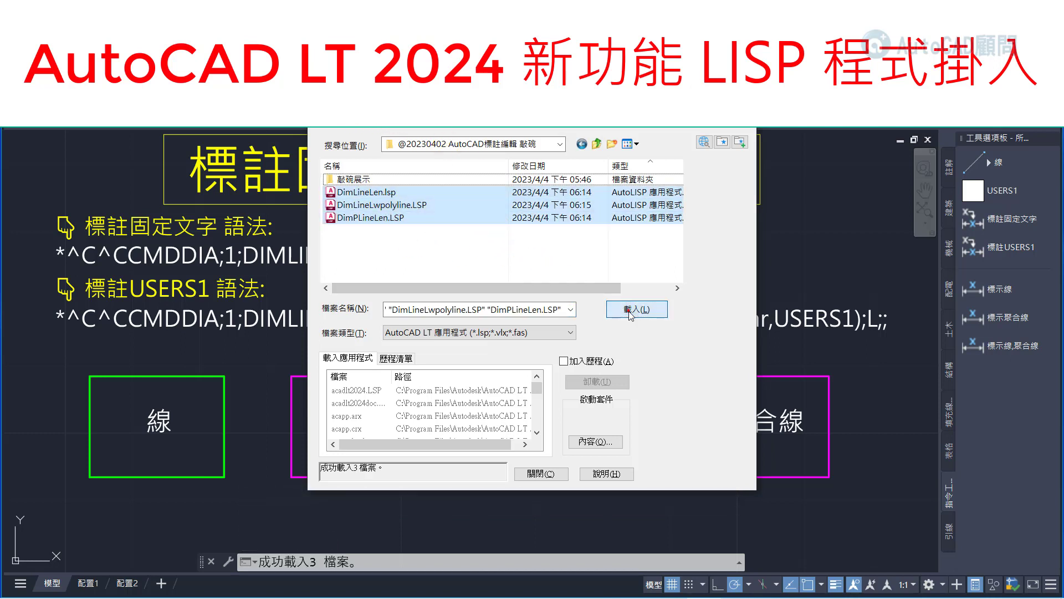
Step: Auto-dimension the first green 線 rectangle with the 標示線 tool: 20 top and bottom, 15 sides
left_click(987, 289)
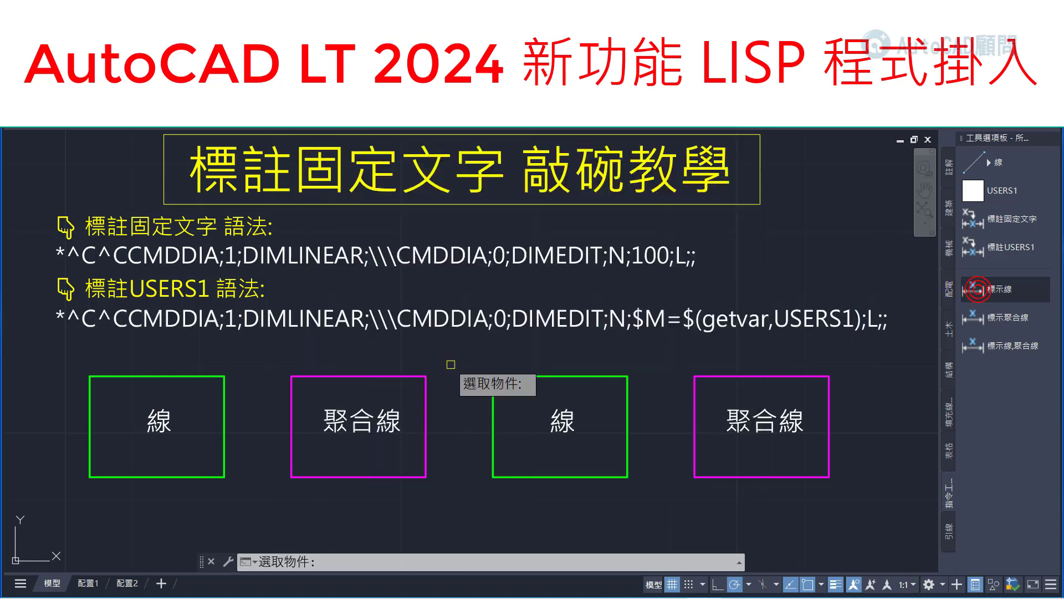
left_click(244, 366)
left_click(88, 477)
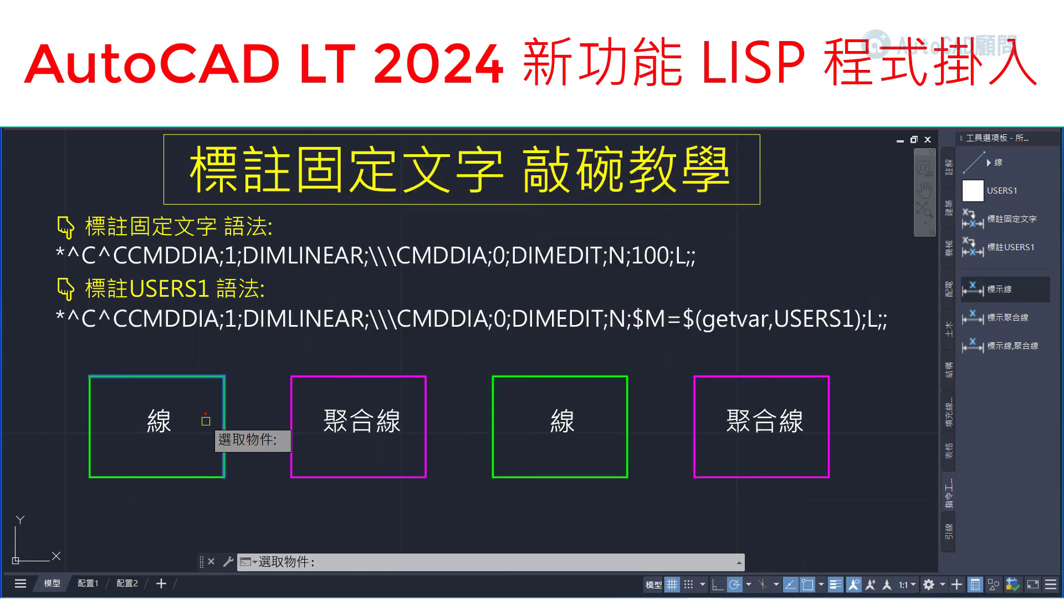
left_click(364, 359)
left_click(250, 468)
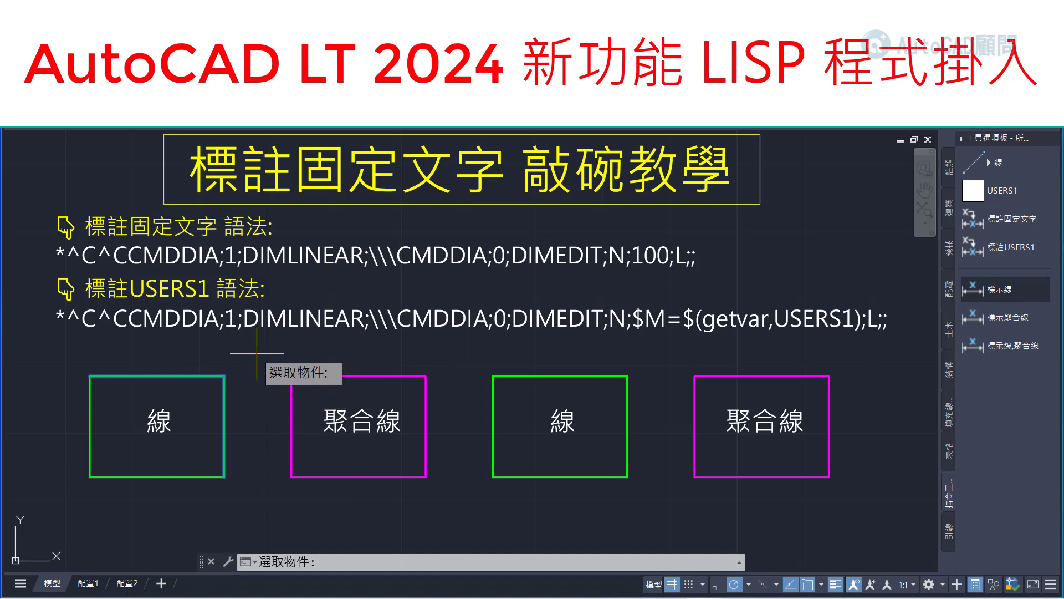
left_click(194, 447)
left_click(75, 516)
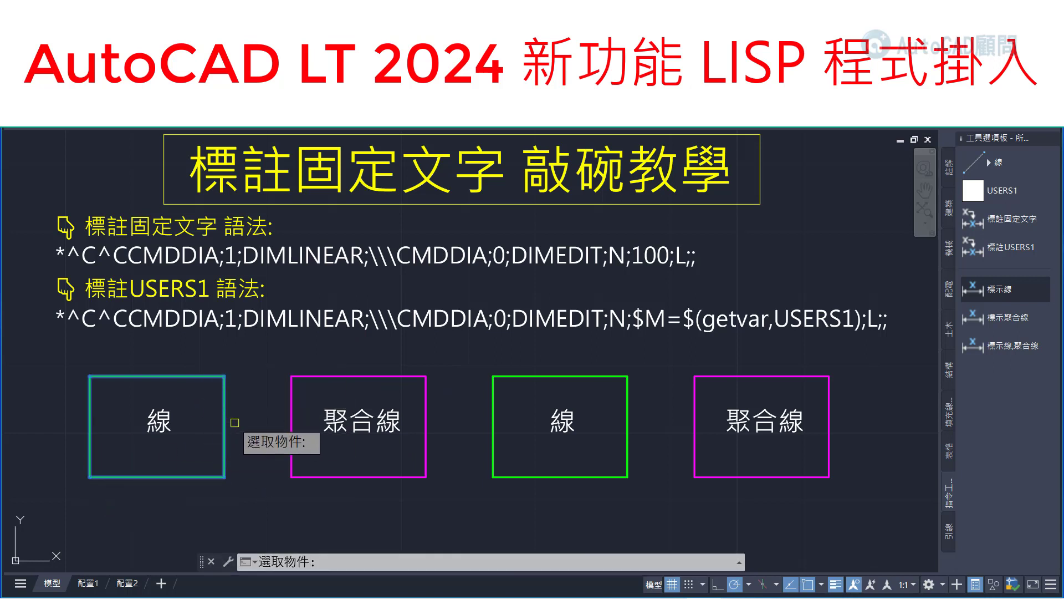
key("Return")
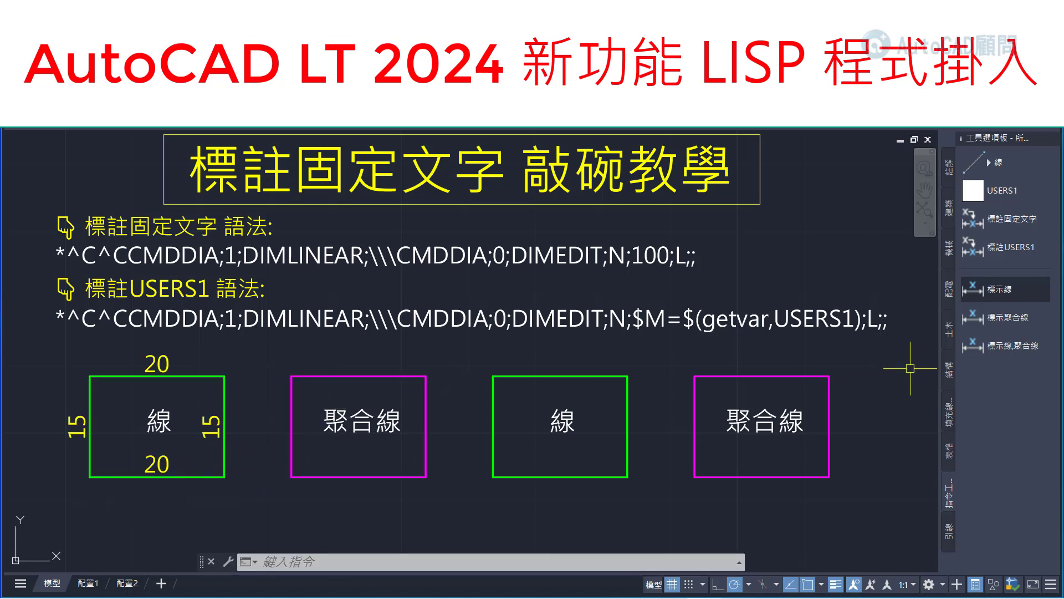
left_click(1001, 317)
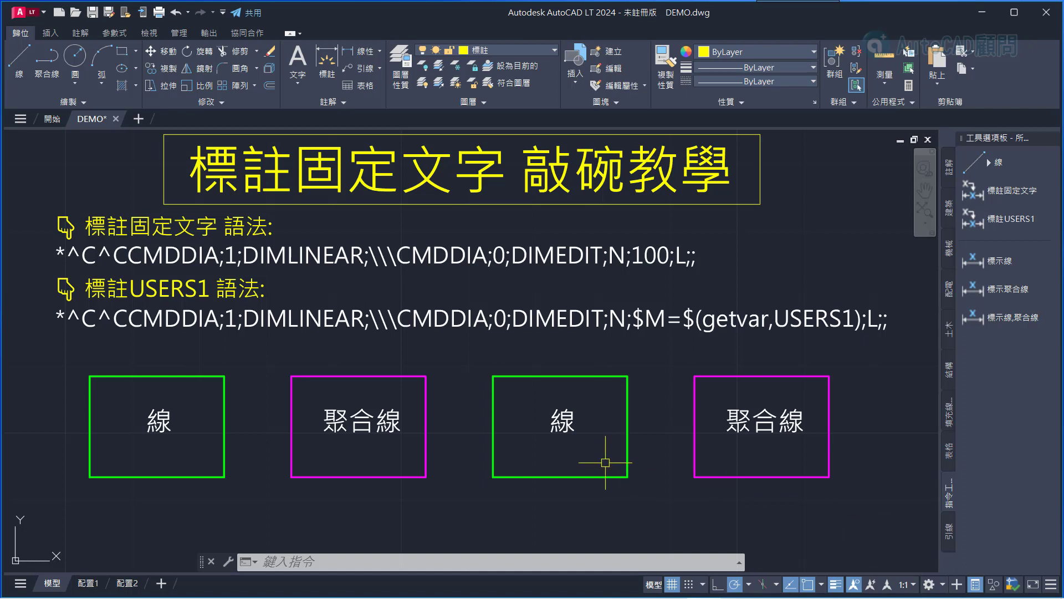
Step: Add a linear dimension reading 20 above the second green rectangle's top edge
type("DLI")
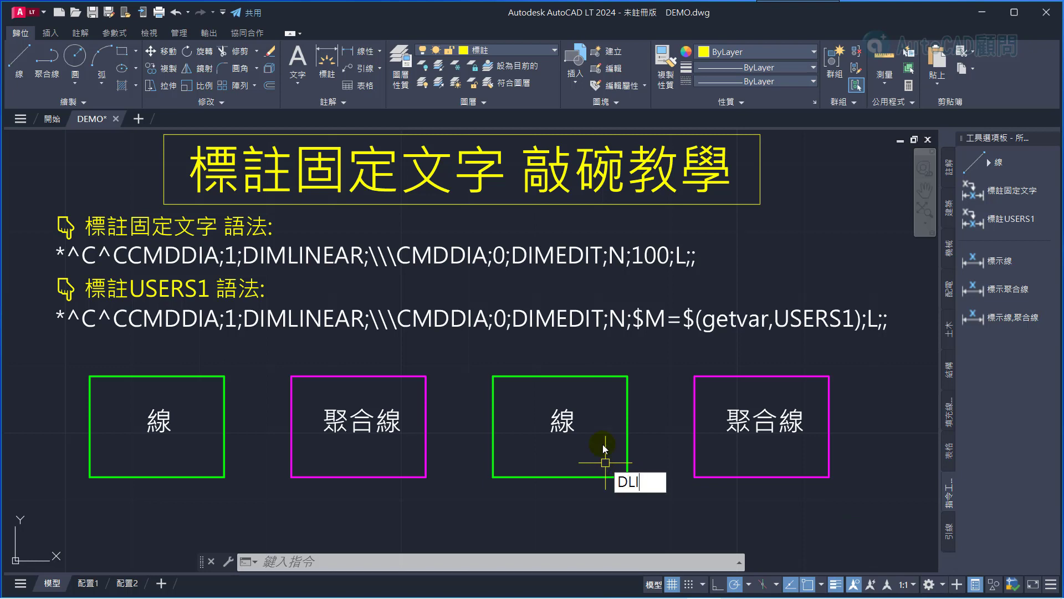
key("Return")
key("Return")
left_click(582, 377)
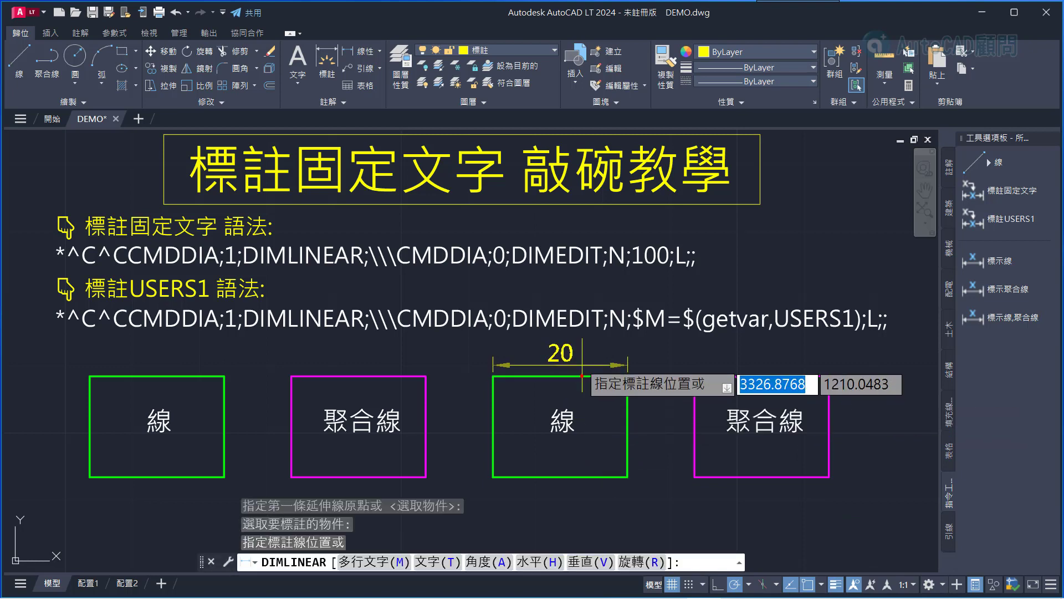
left_click(582, 354)
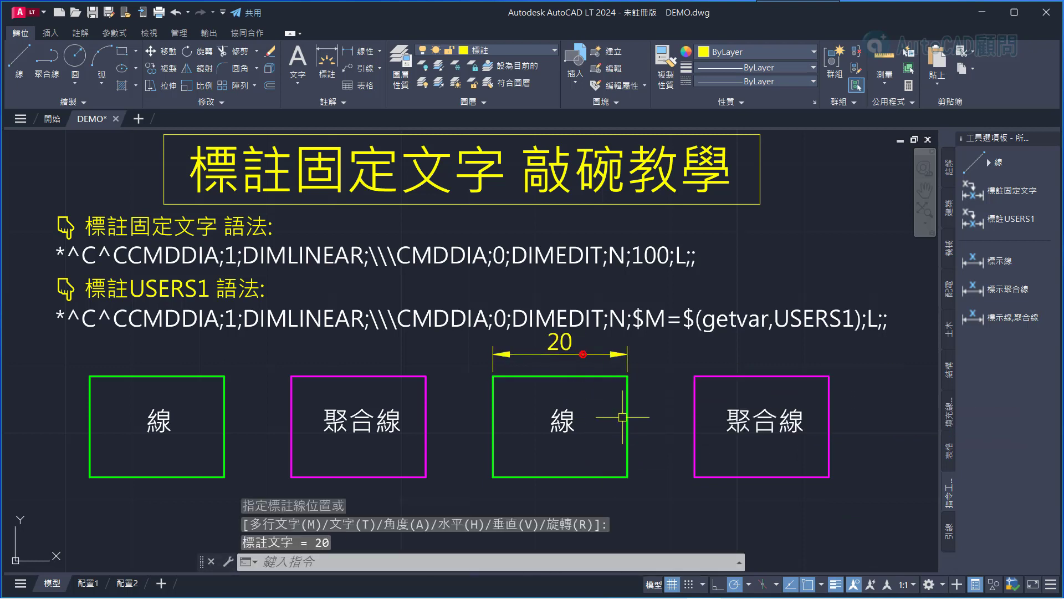
Step: Set the dimension's Text override to 10 in the Properties palette
left_click(567, 355)
right_click(574, 354)
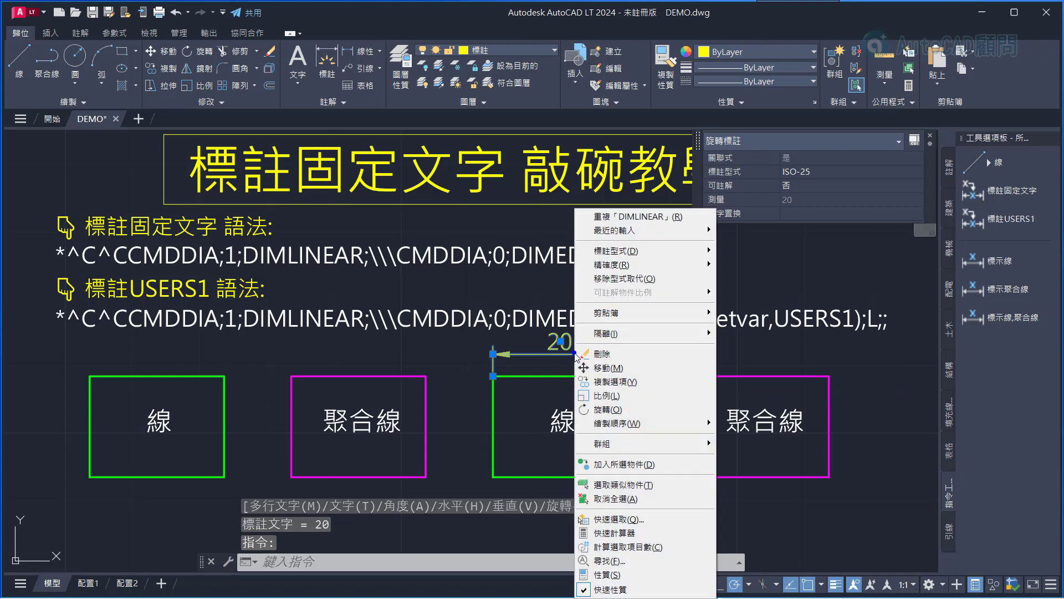
left_click(610, 576)
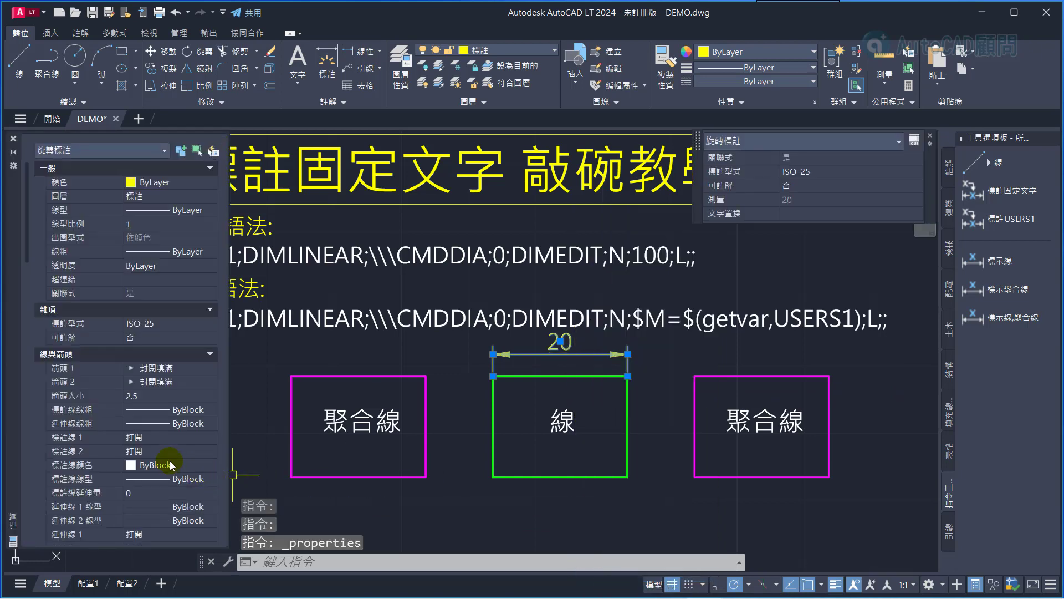
scroll(170, 460, "down", 3)
scroll(169, 460, "down", 2)
scroll(169, 461, "down", 3)
scroll(169, 460, "down", 3)
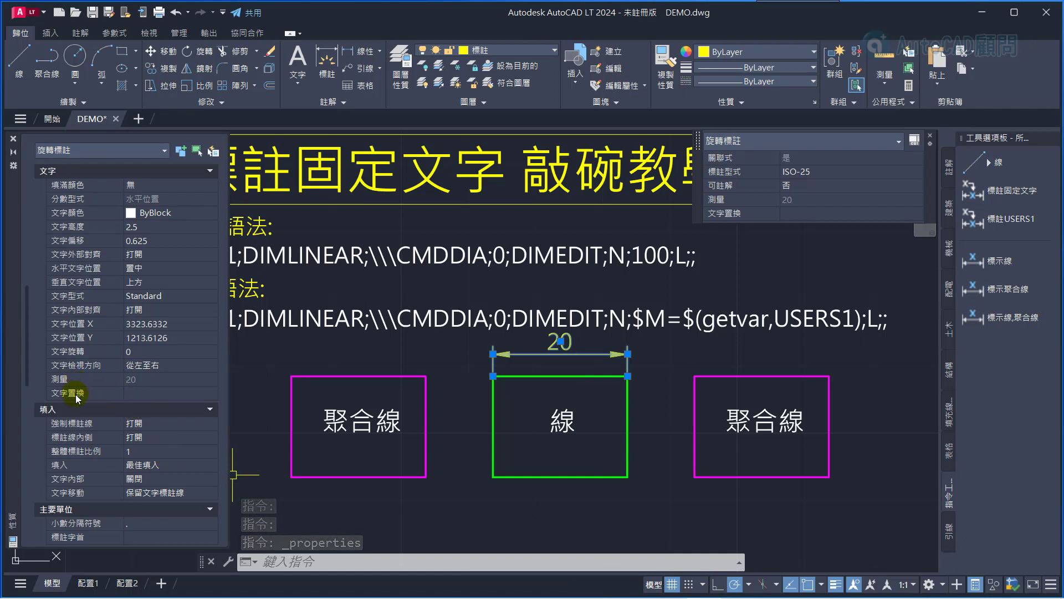
left_click(135, 392)
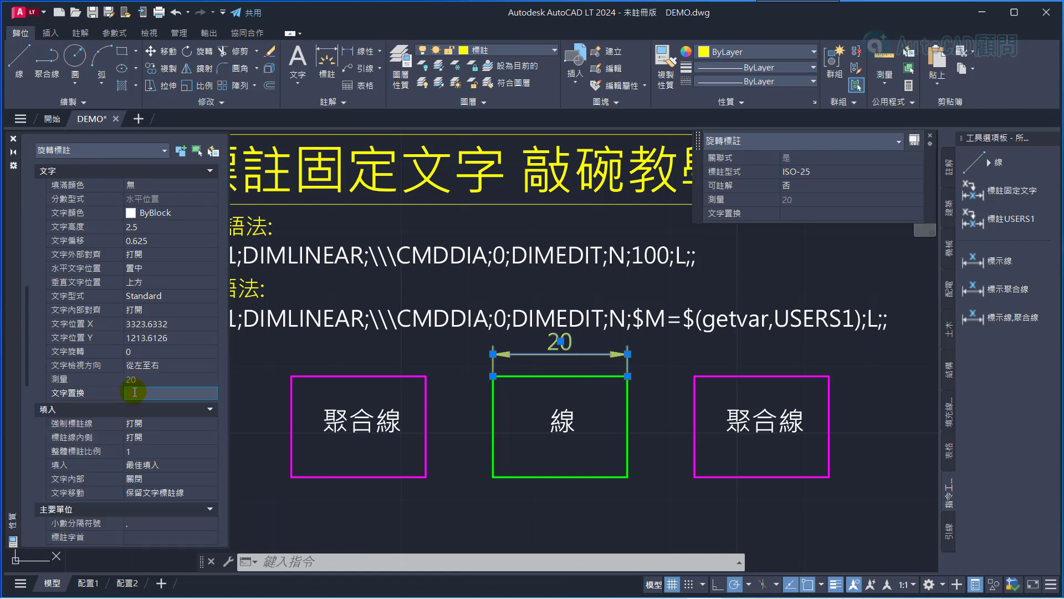
type("10")
key("Return")
key("Escape")
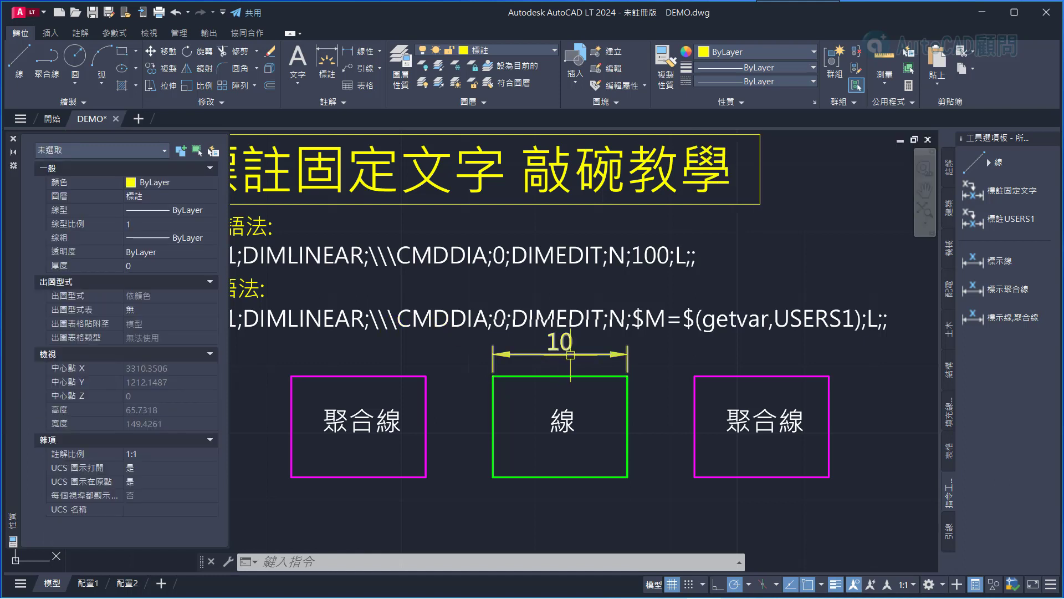
left_click(550, 355)
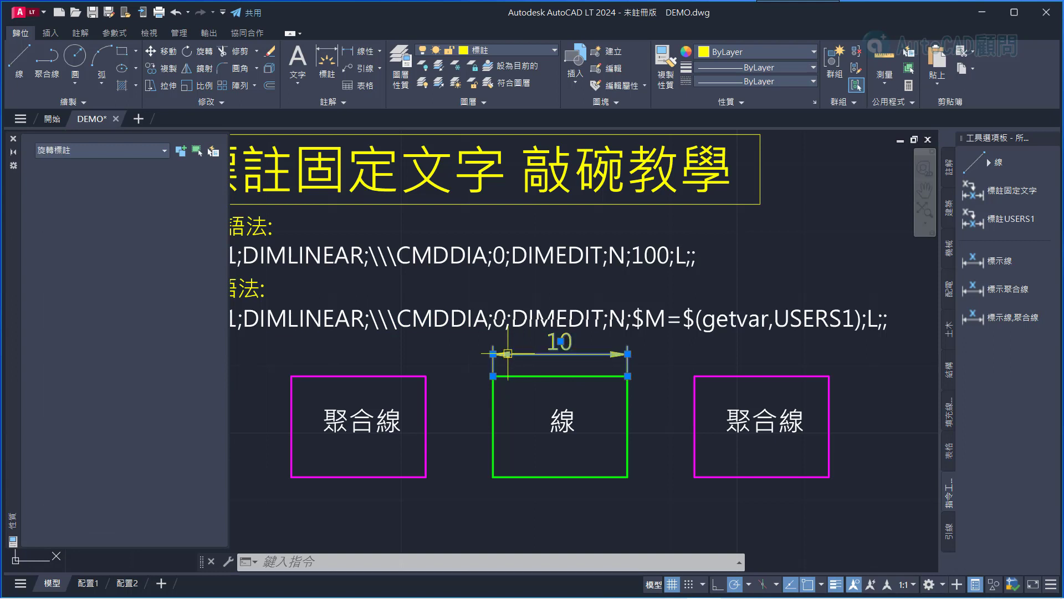
Step: Stretch the dimension's left grip outward, then return it to the rectangle corner
left_click(493, 376)
left_click(446, 375)
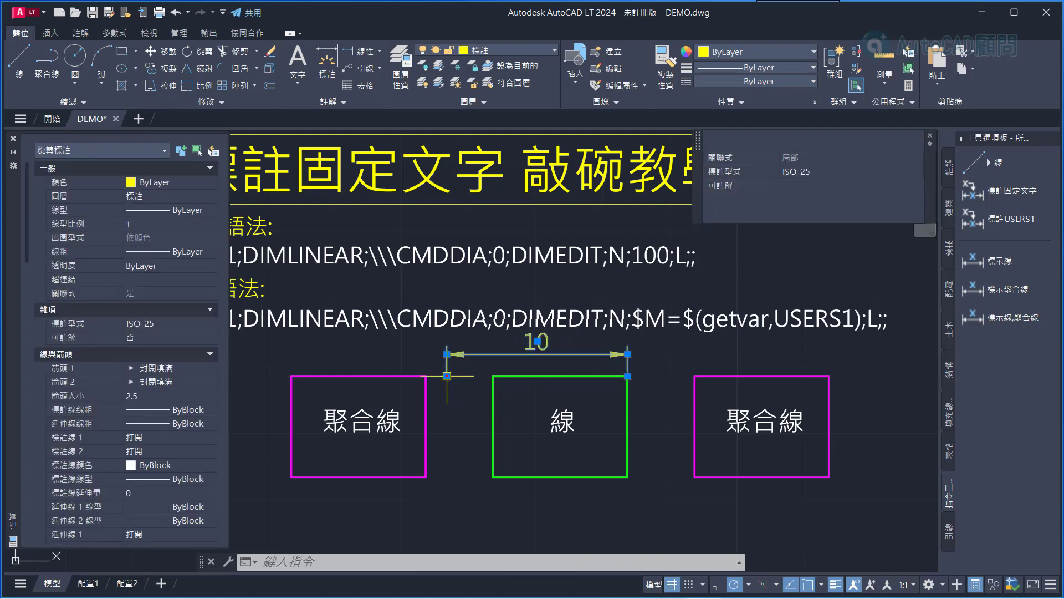
key("Escape")
left_click(447, 362)
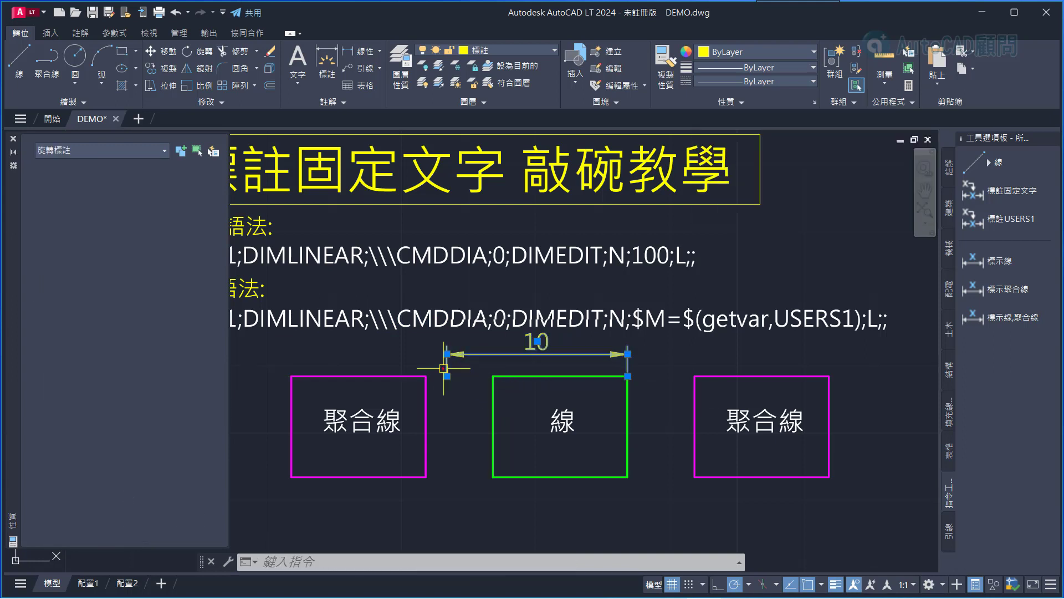
left_click(447, 376)
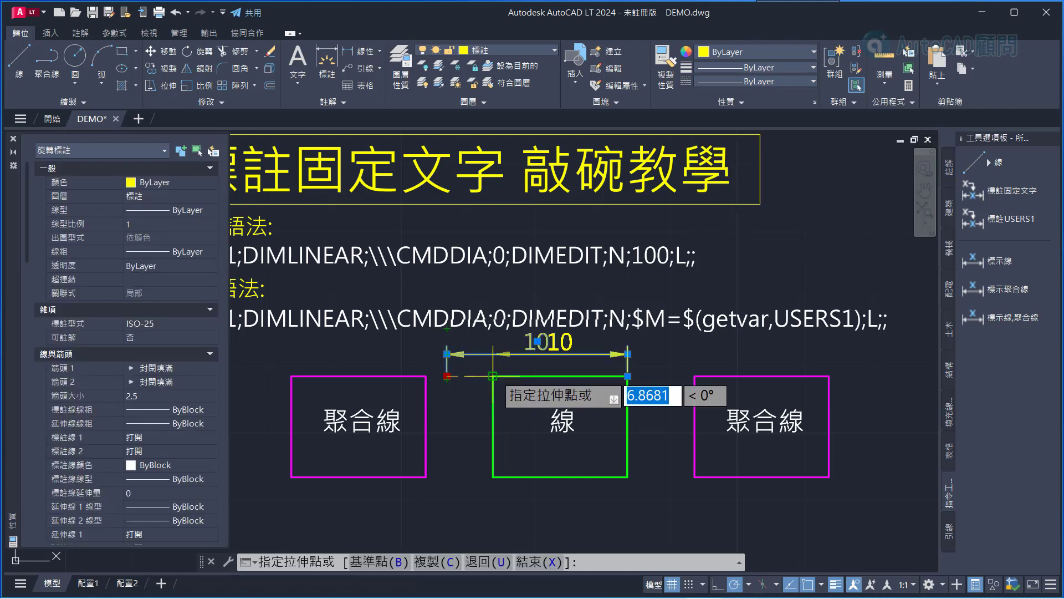
left_click(493, 376)
Step: Reset the Text override to <> so the dimension shows the measured 20
scroll(172, 467, "down", 3)
scroll(172, 467, "down", 3)
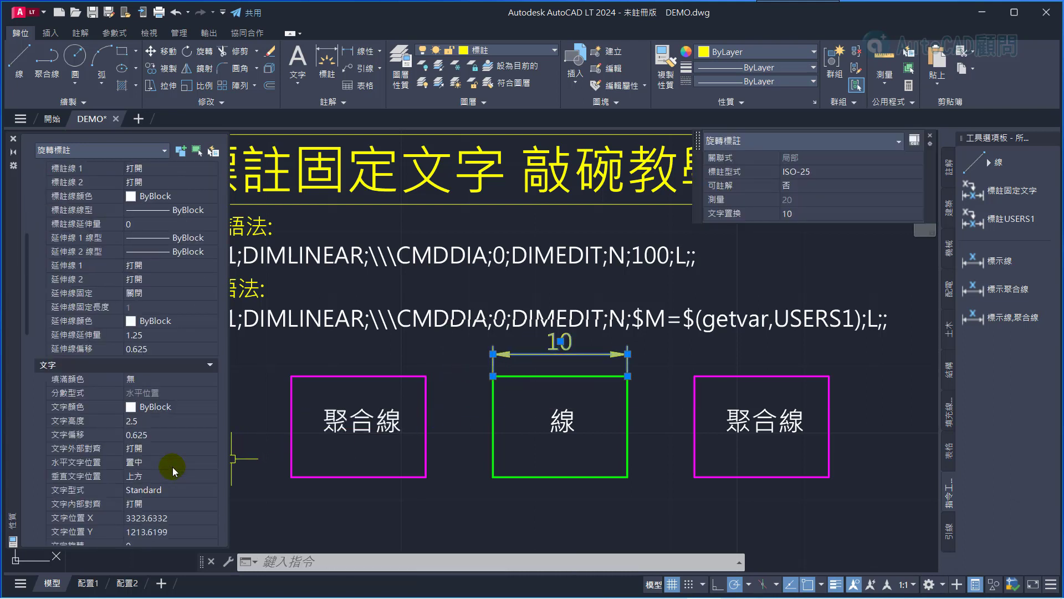
scroll(172, 467, "down", 2)
scroll(172, 467, "down", 3)
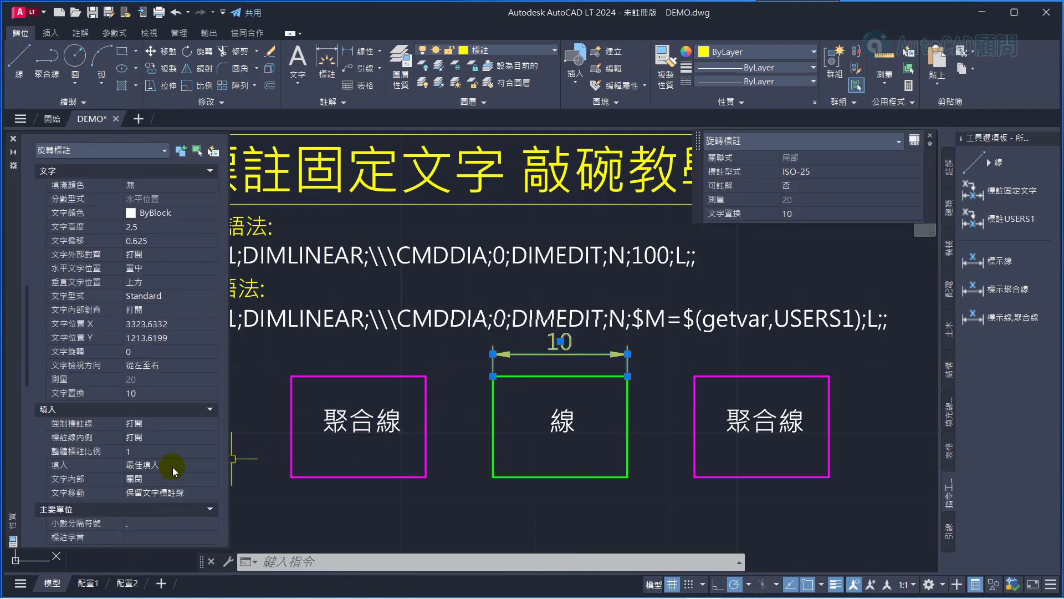
left_click(146, 393)
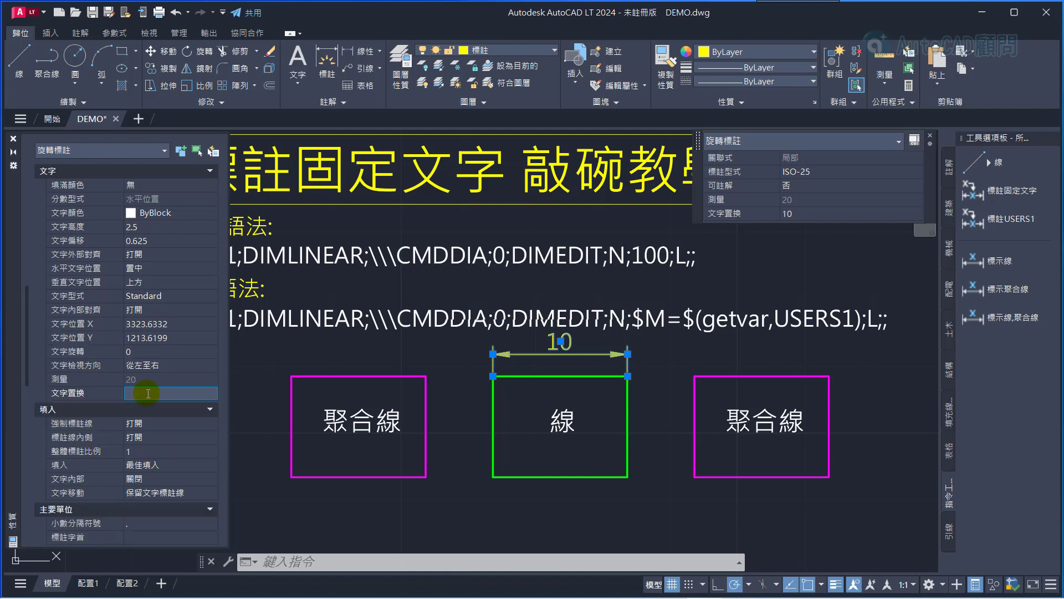
type("<>")
key("Return")
key("Escape")
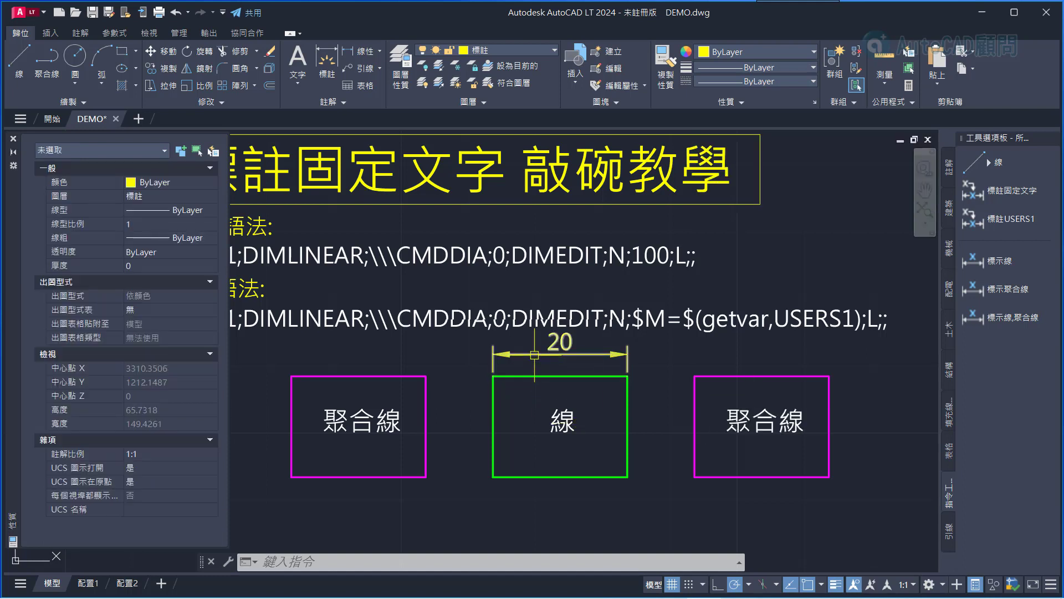
Step: Stretch the 20 dimension until it reads 25.05, then snap it back to the corner
left_click(533, 353)
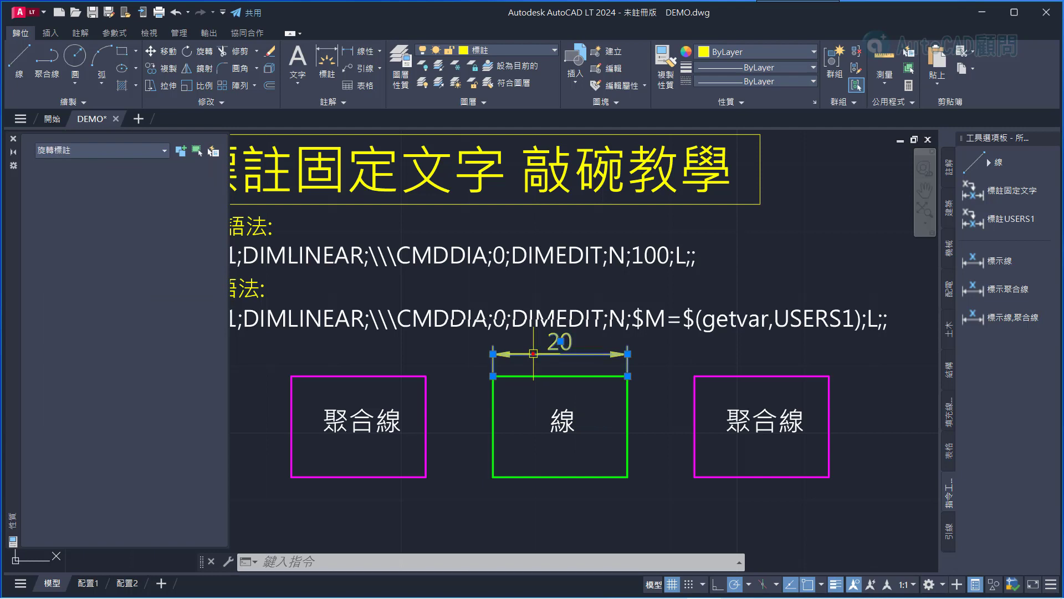
left_click(493, 376)
left_click(459, 369)
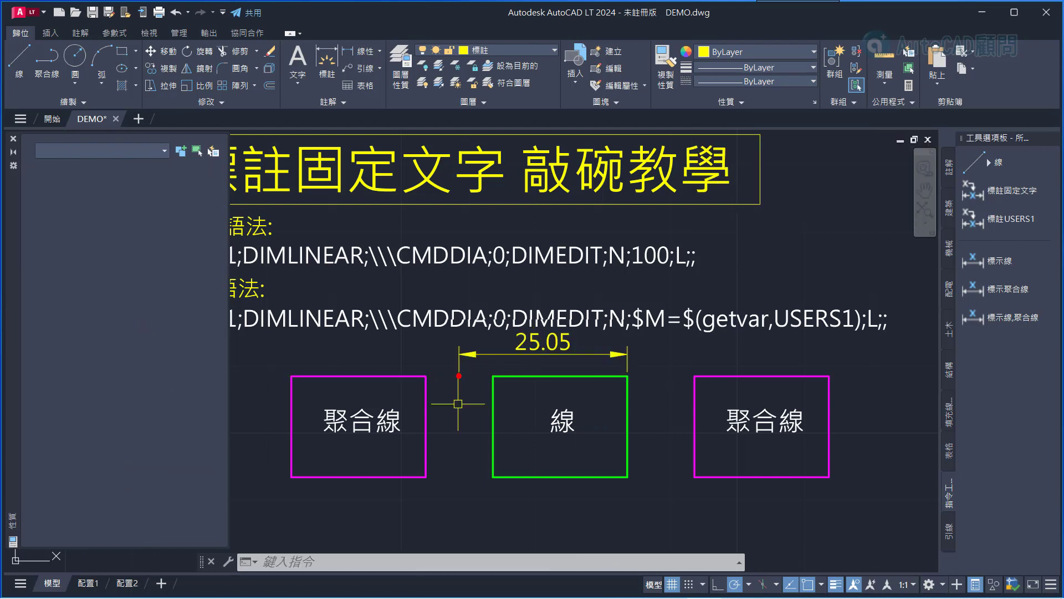
left_click(459, 376)
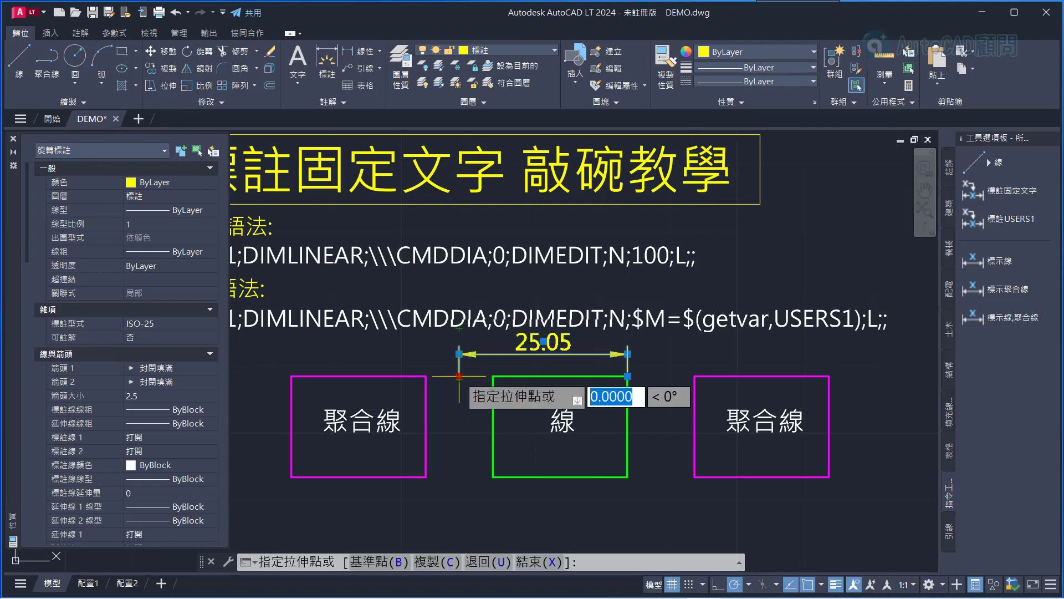
left_click(492, 376)
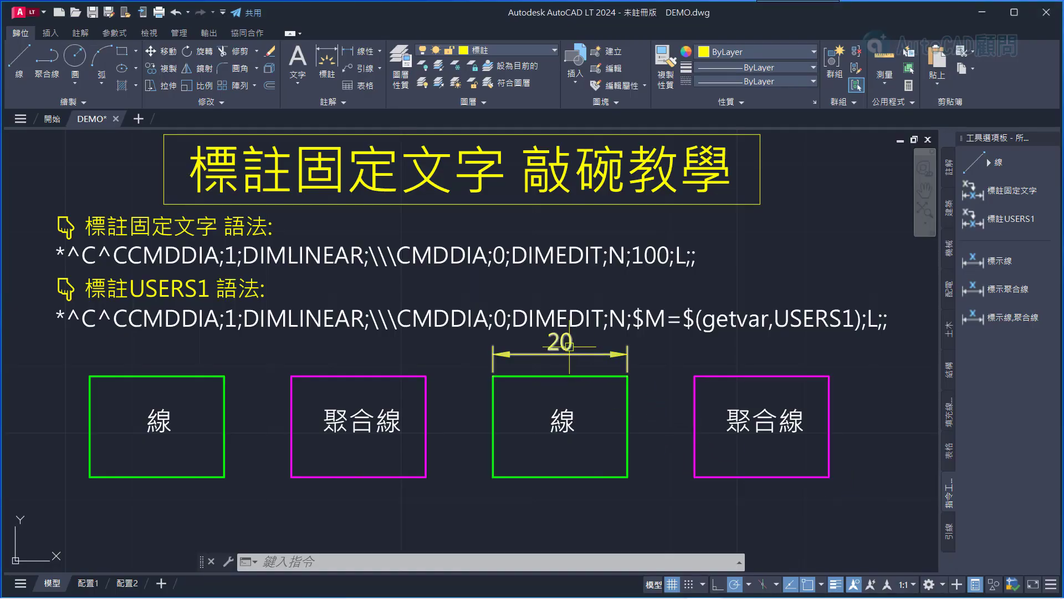
Step: Retype the third box's dimension text from 20 to 10 in the in-place editor
double_click(560, 342)
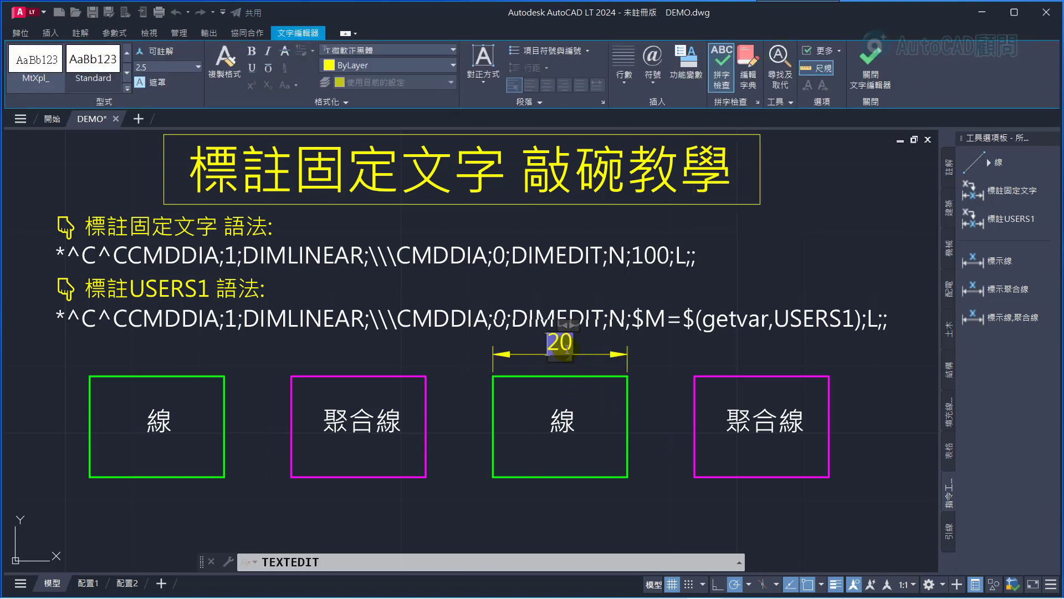
scroll(566, 348, "up", 3)
scroll(566, 338, "up", 4)
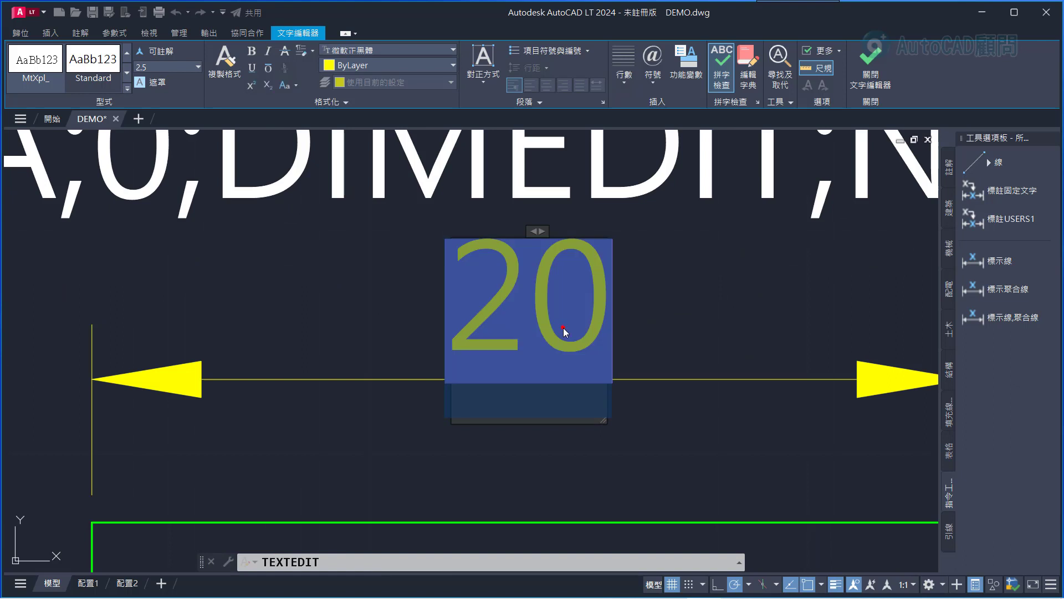
type("1")
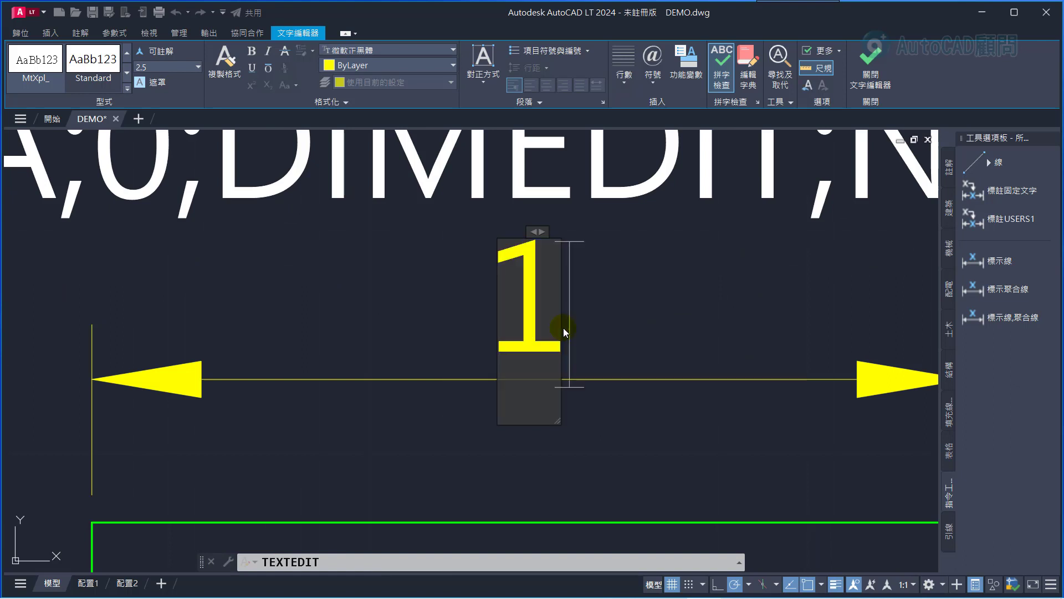
type("0")
key("Return")
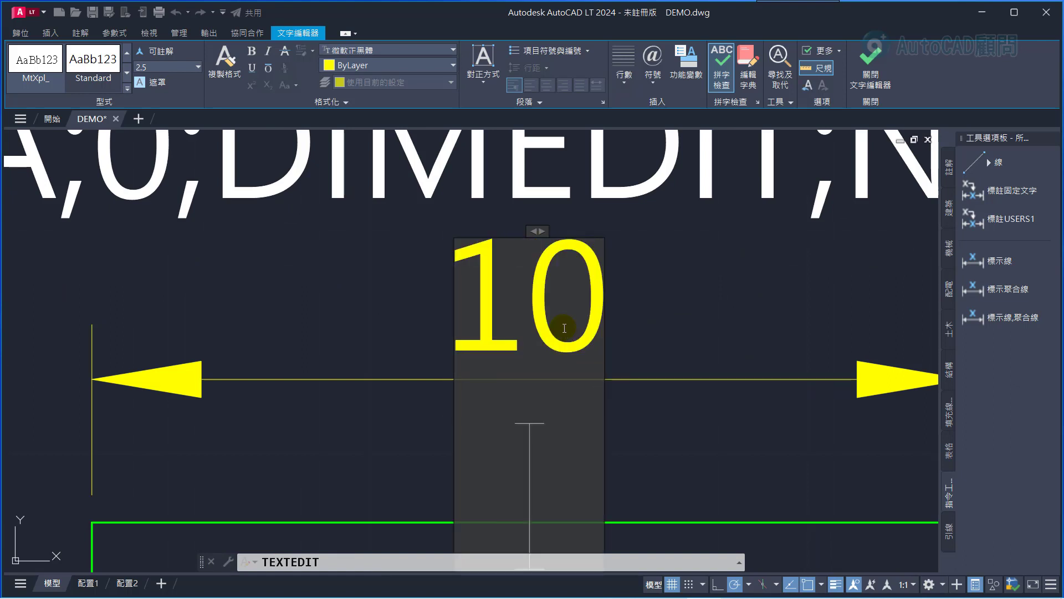
key("Return")
left_click(644, 333)
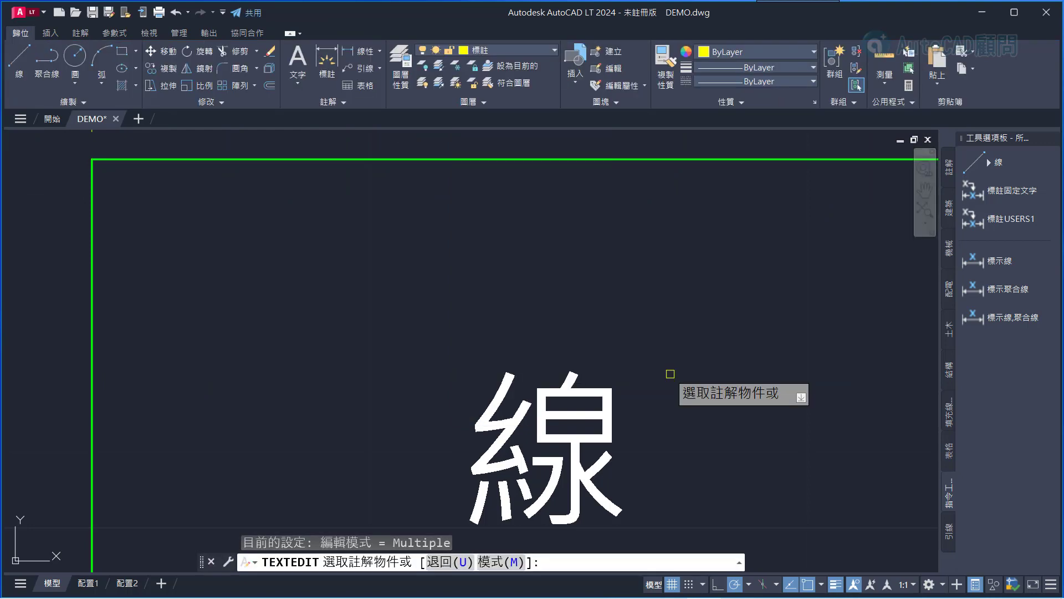
Step: Stretch-test the 10 dimension's right grip, cancel it, and reopen the text for editing
key("Escape")
scroll(675, 354, "down", 3)
scroll(610, 339, "up", 1)
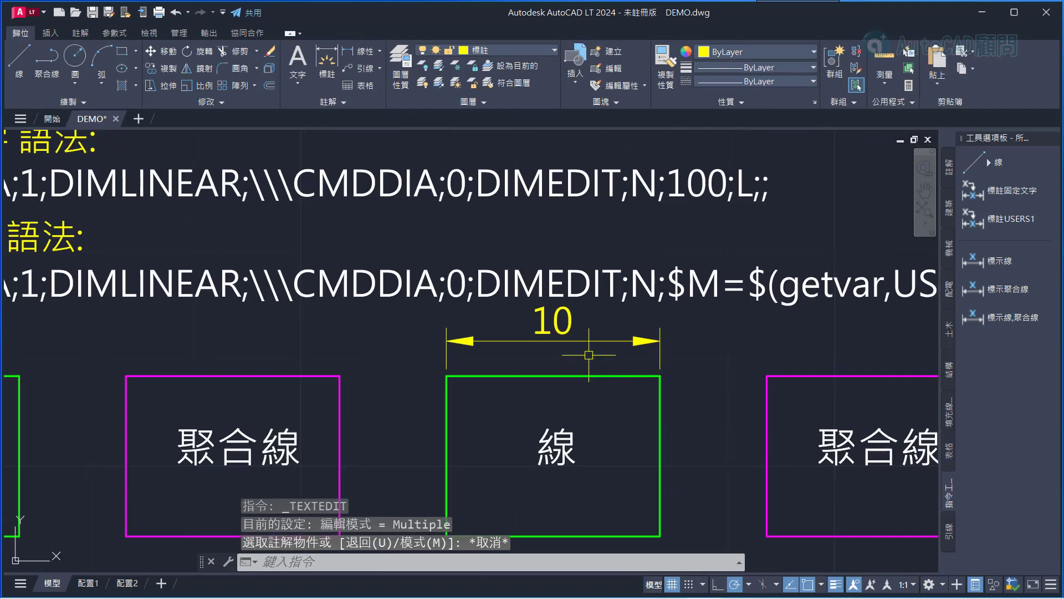
left_click(590, 339)
left_click(660, 375)
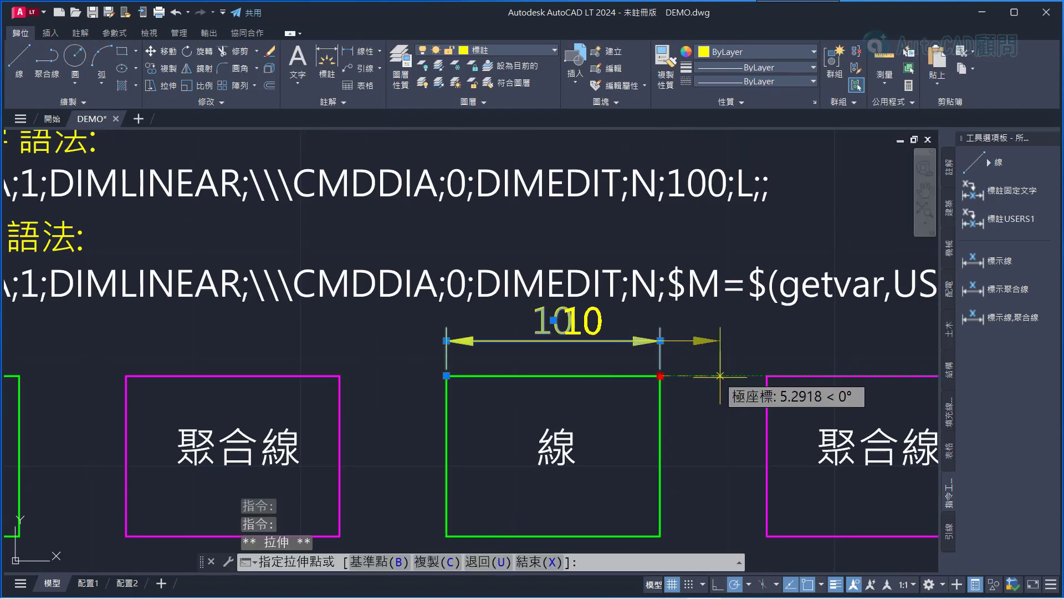
left_click(721, 376)
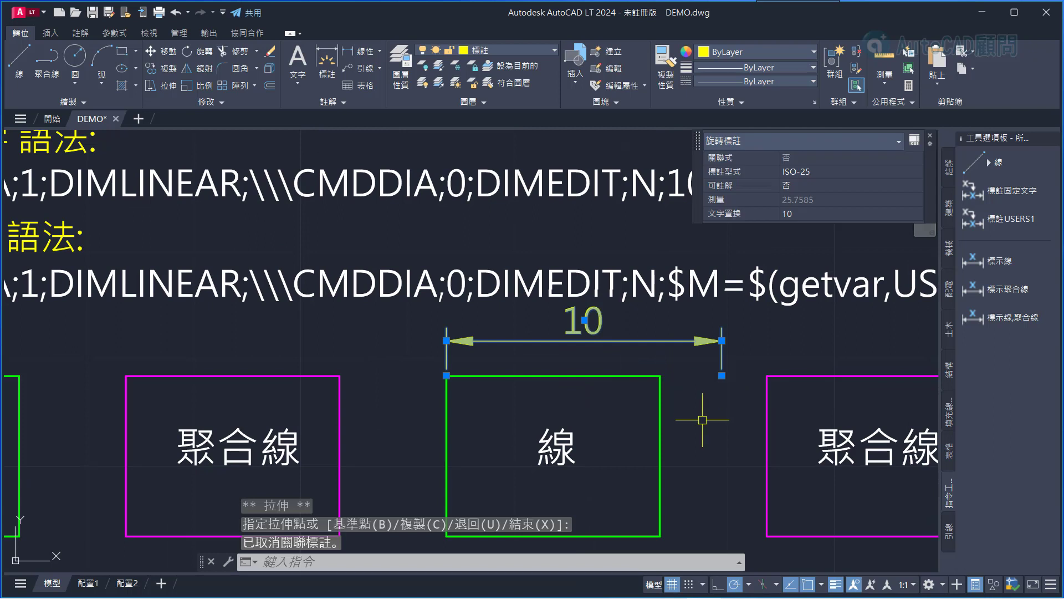
key("Escape")
left_click(718, 368)
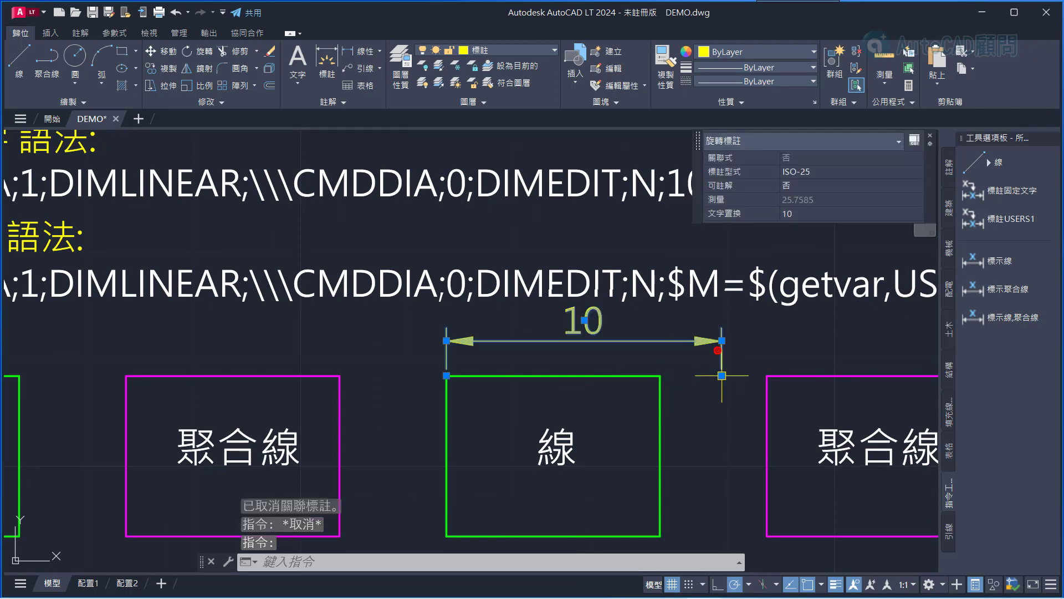
key("Escape")
key("Escape")
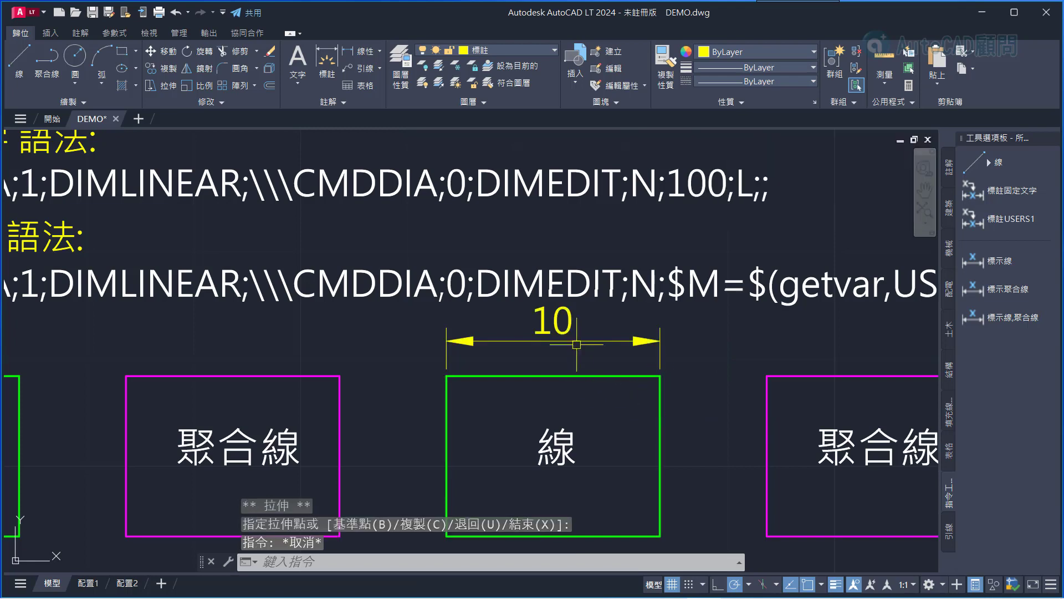
double_click(549, 321)
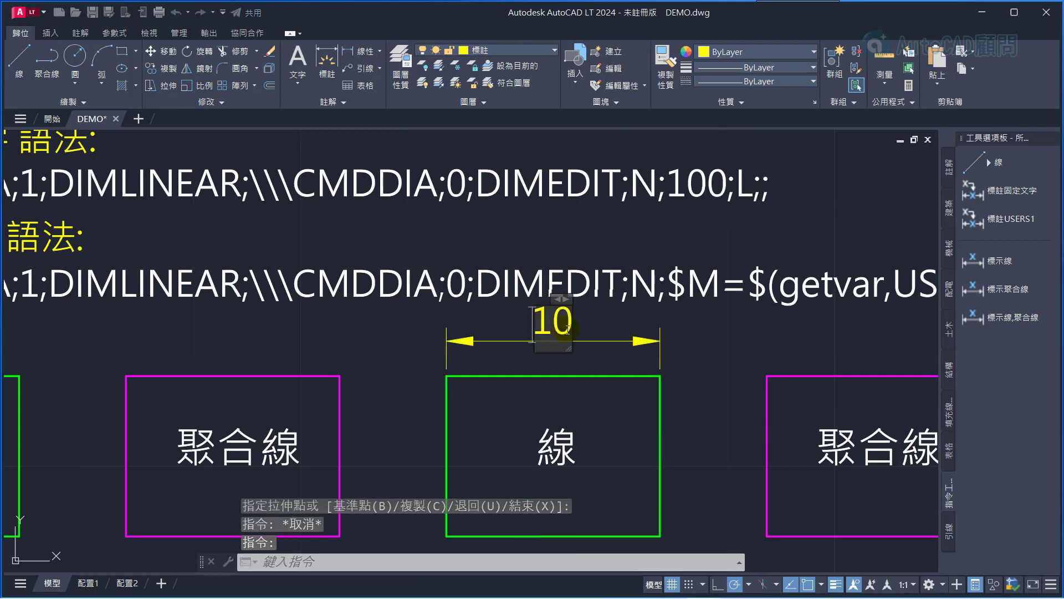
Step: Replace the dimension text 10 with 20
left_click_drag(538, 321, 577, 322)
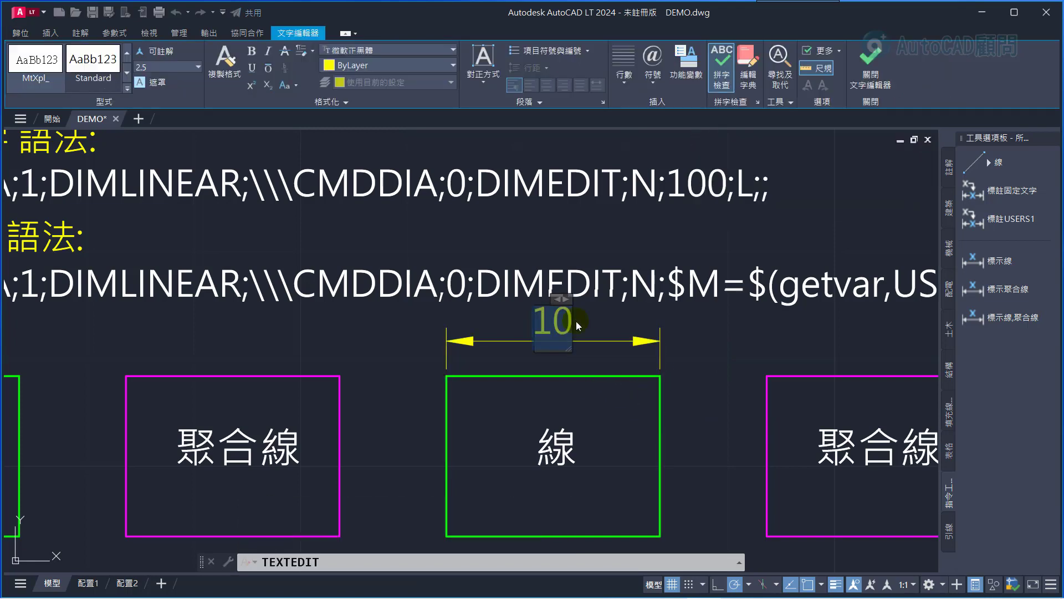
type("20")
left_click(577, 321)
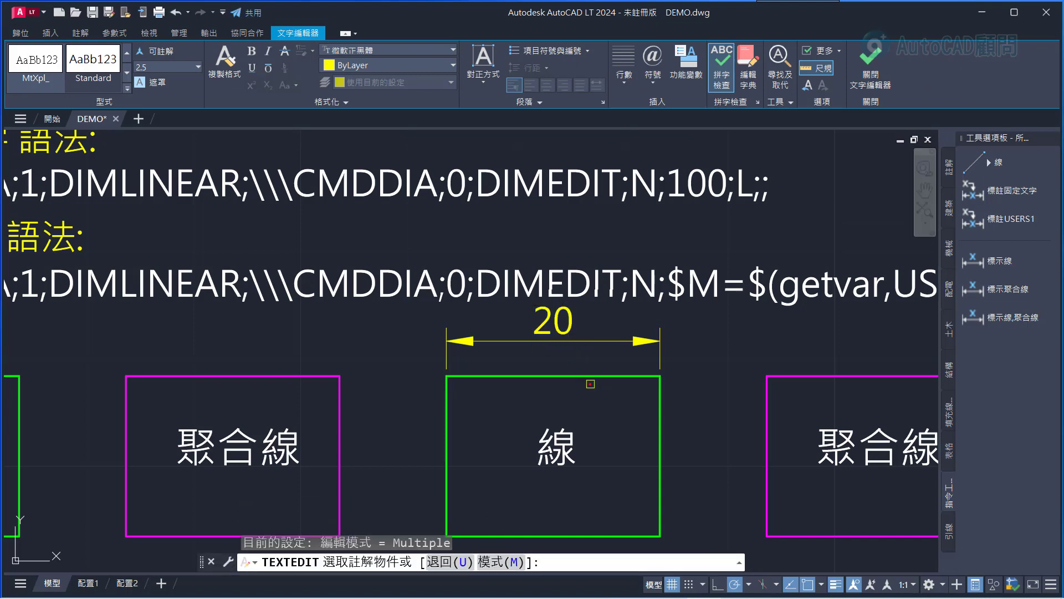
key("Escape")
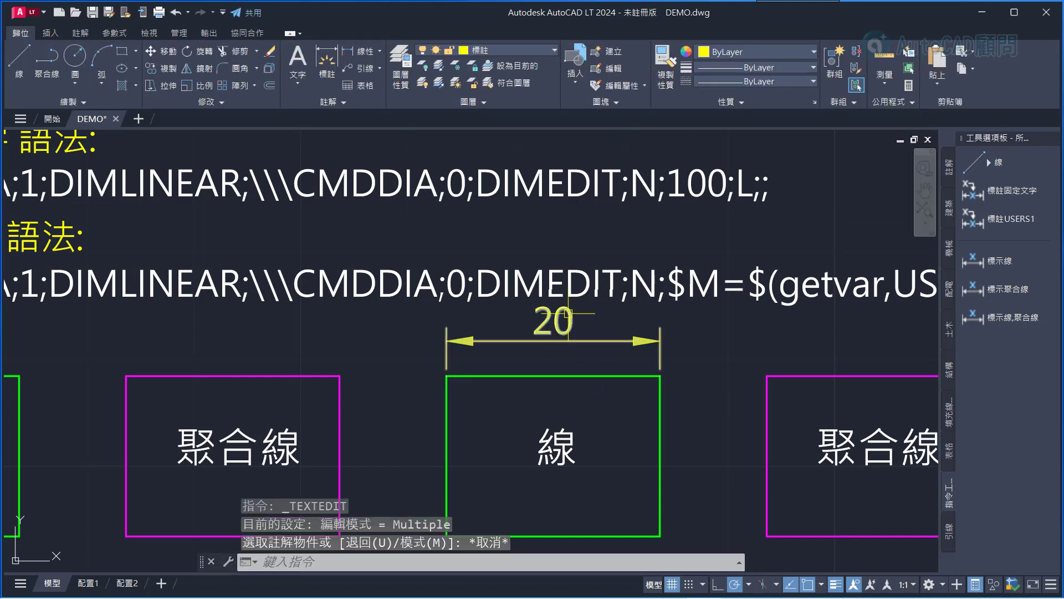
Step: Append cm so the third box's dimension reads 20cm
double_click(548, 321)
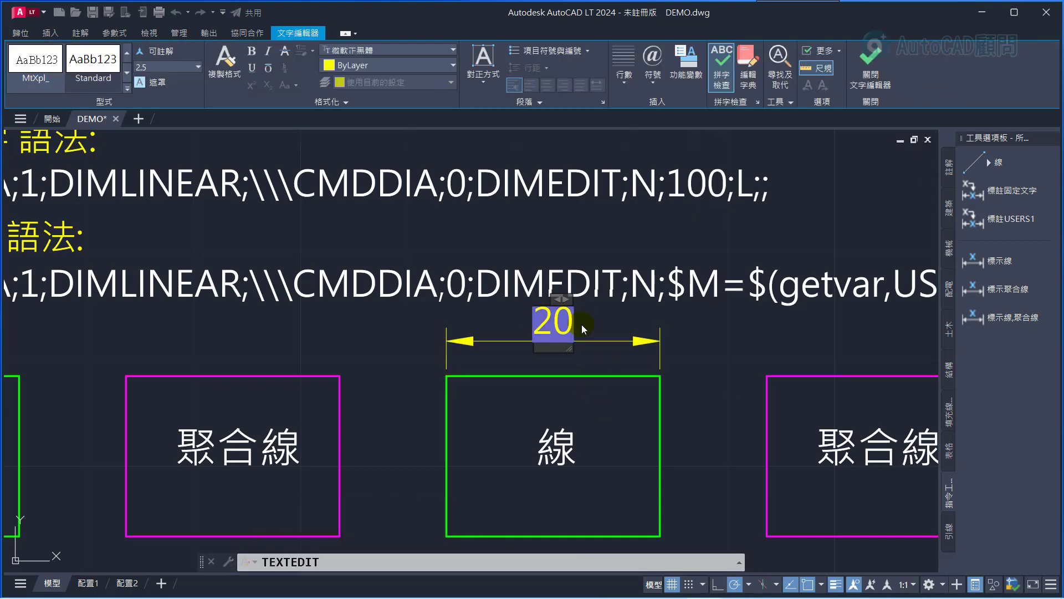
type("m")
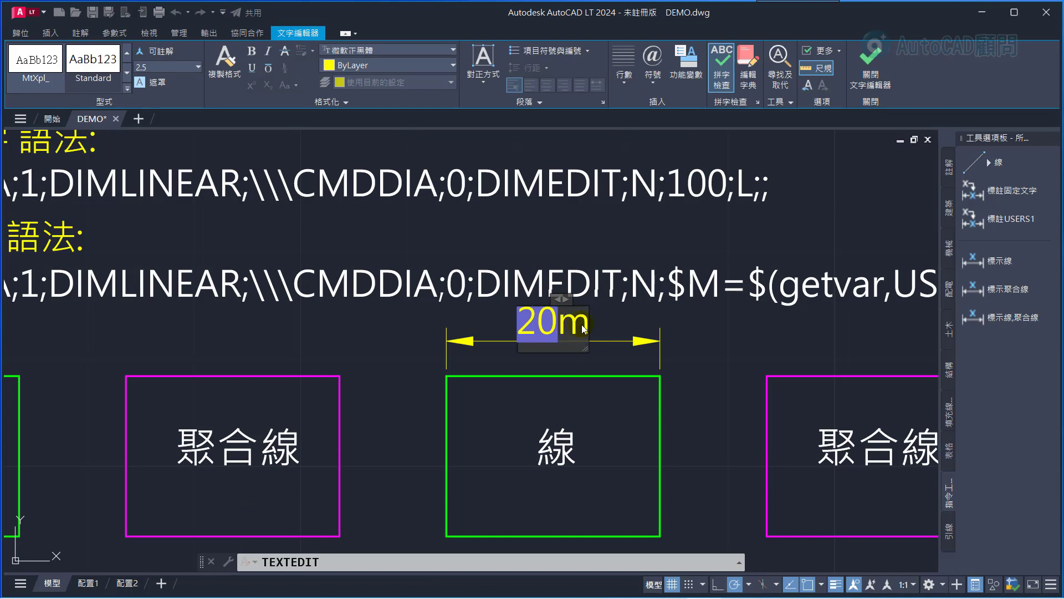
type("c")
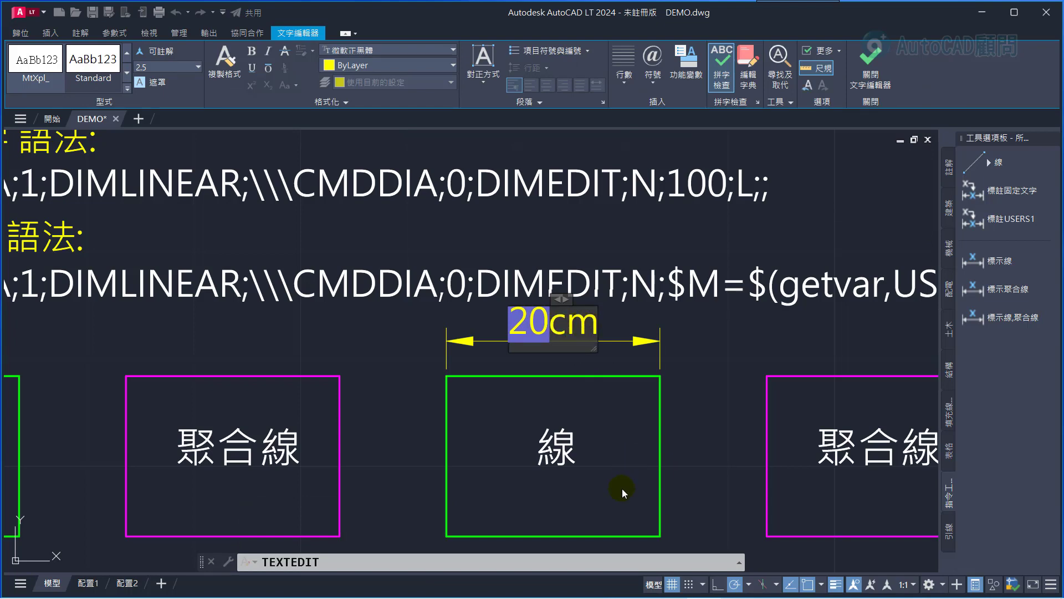
left_click(623, 492)
key("Escape")
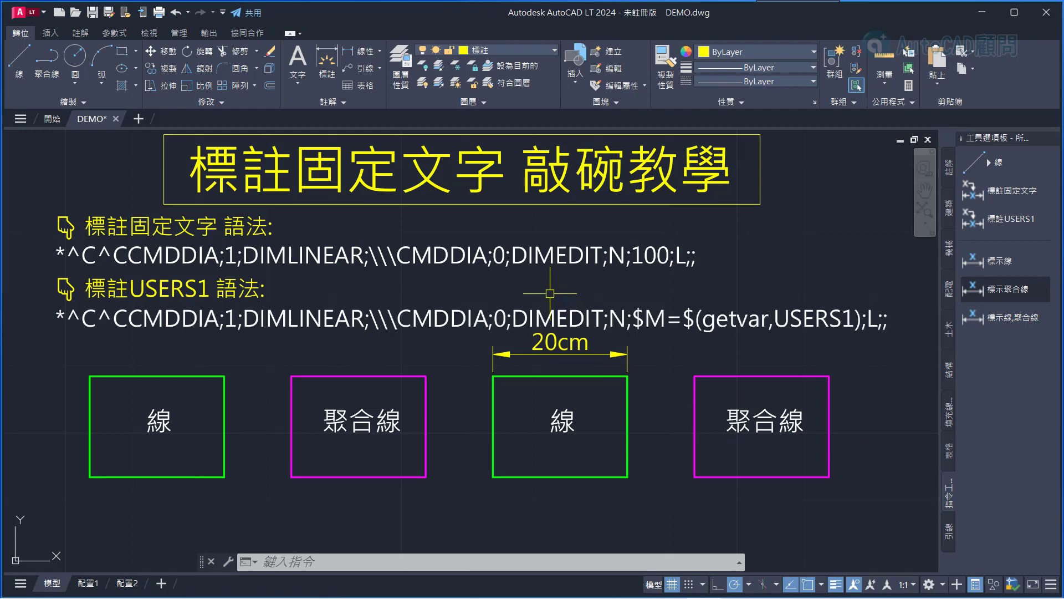
Step: Place 20 dimensions above the second (magenta), first and fourth boxes' top edges
left_click(363, 51)
key("Return")
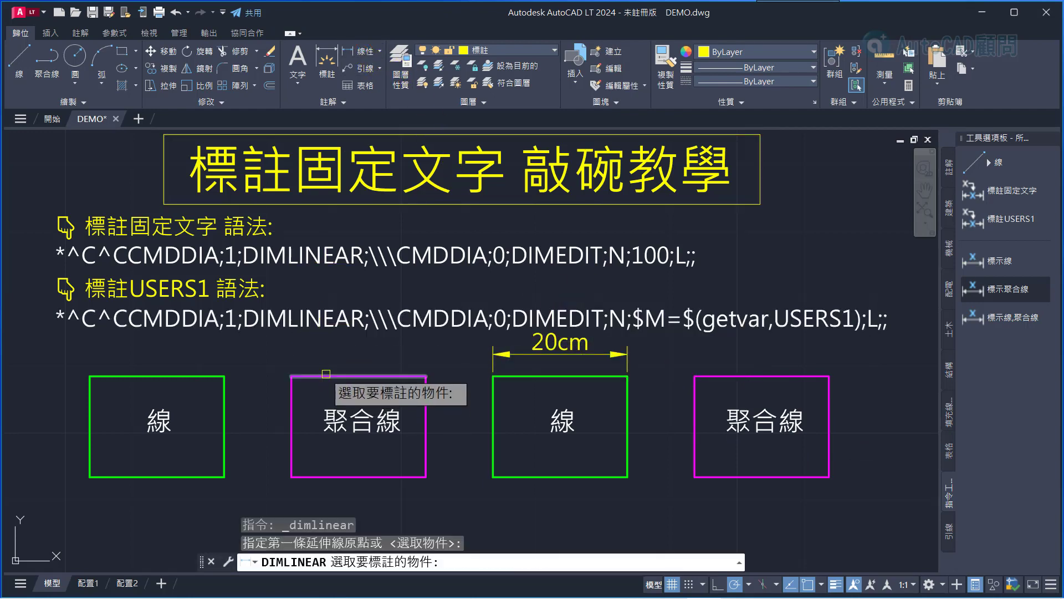
left_click(326, 376)
key("Return")
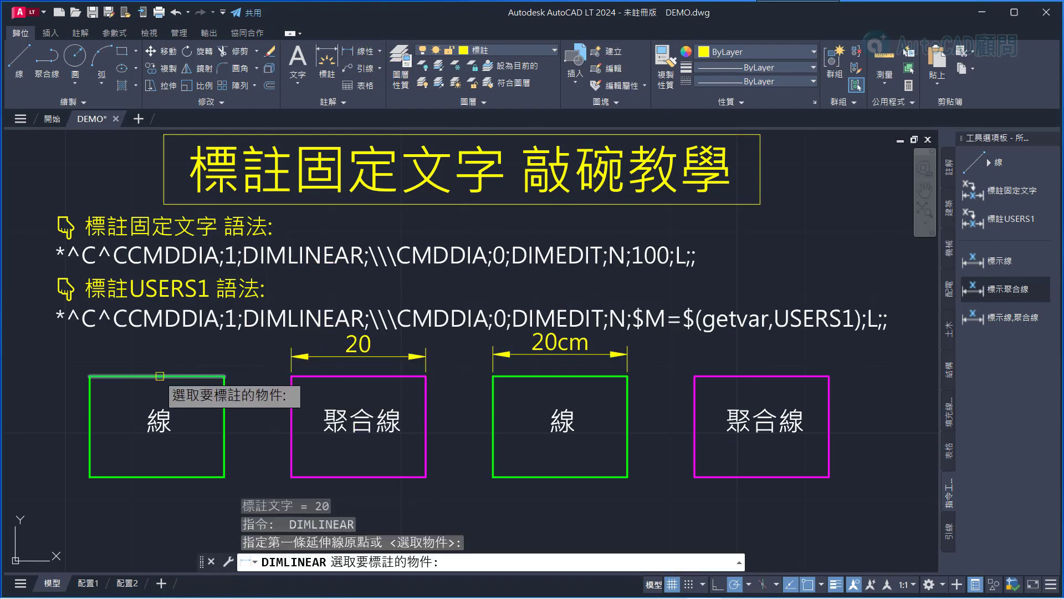
left_click(159, 376)
key("Return")
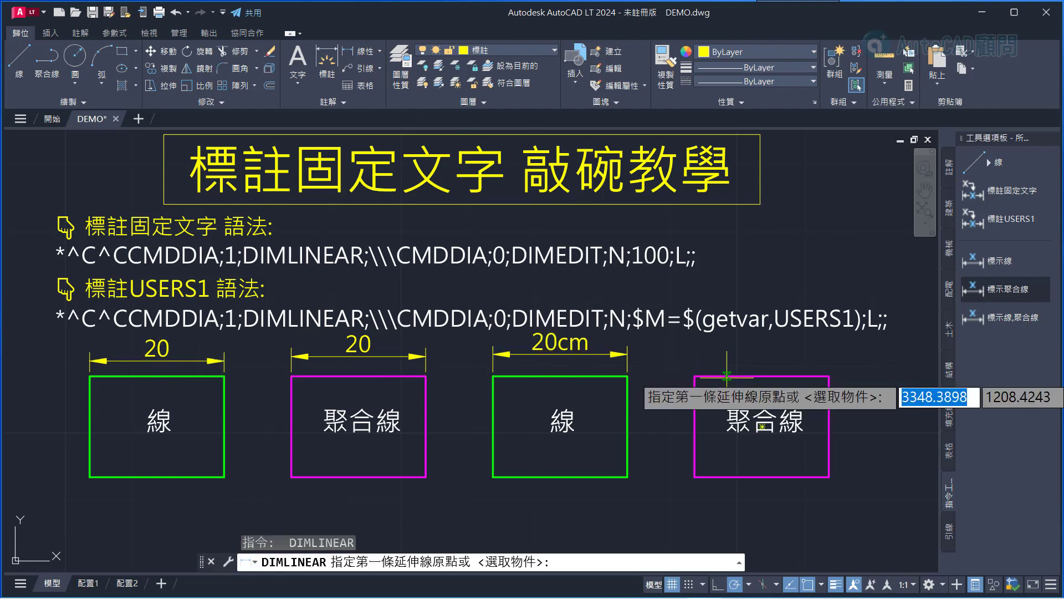
key("Return")
left_click(727, 377)
left_click(737, 351)
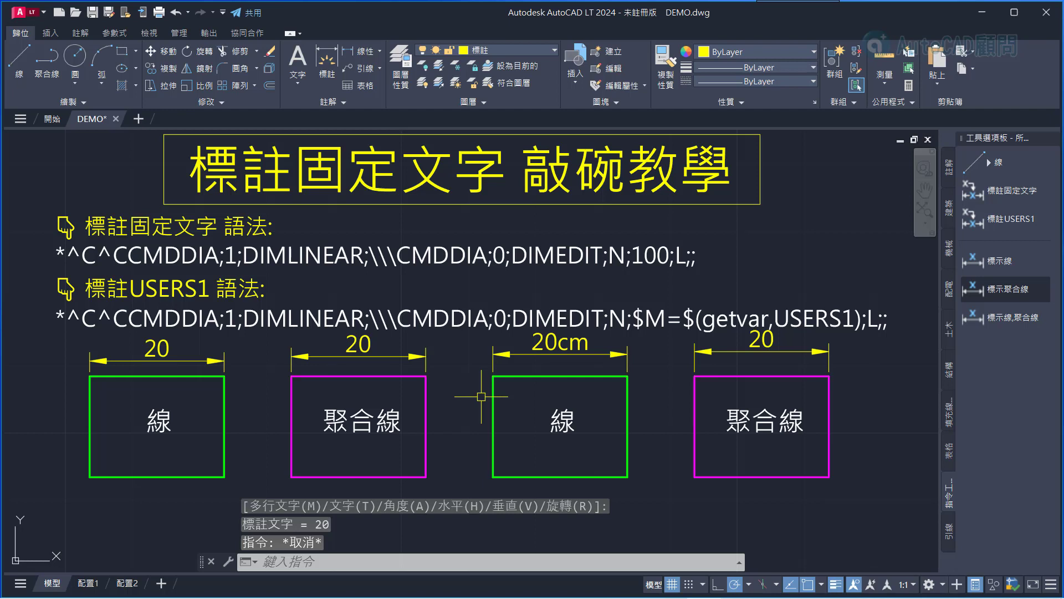
Step: Start DIMEDIT with the New option and enter AA as the new dimension text
type("DIM")
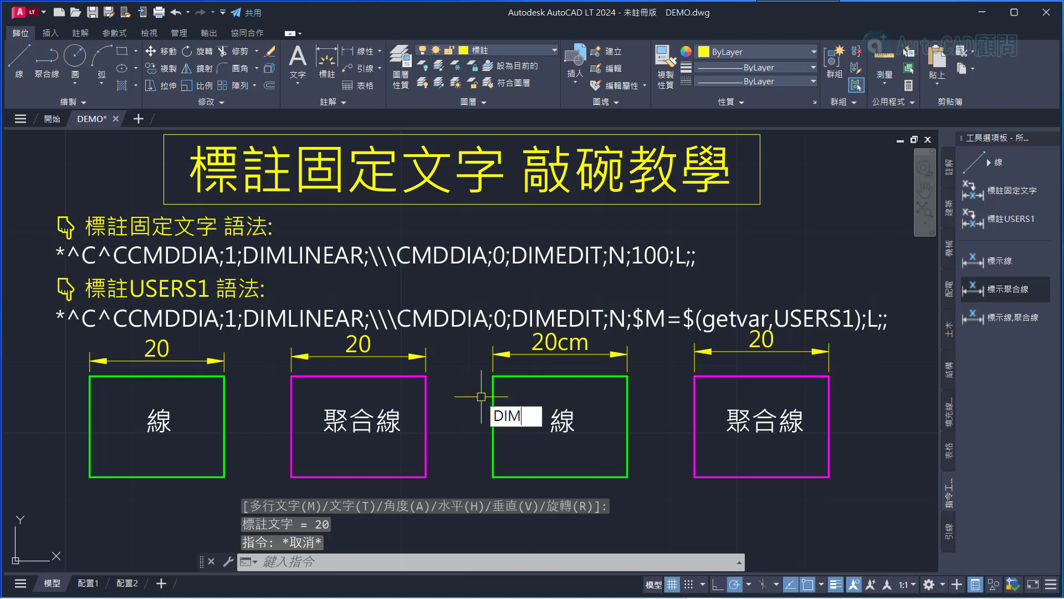
type("IT")
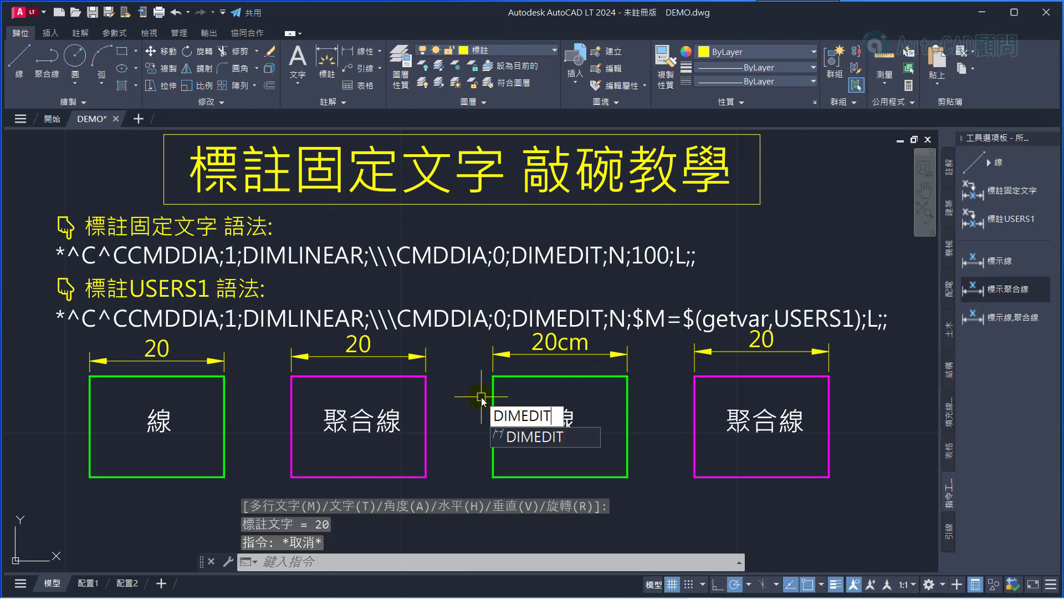
key("Return")
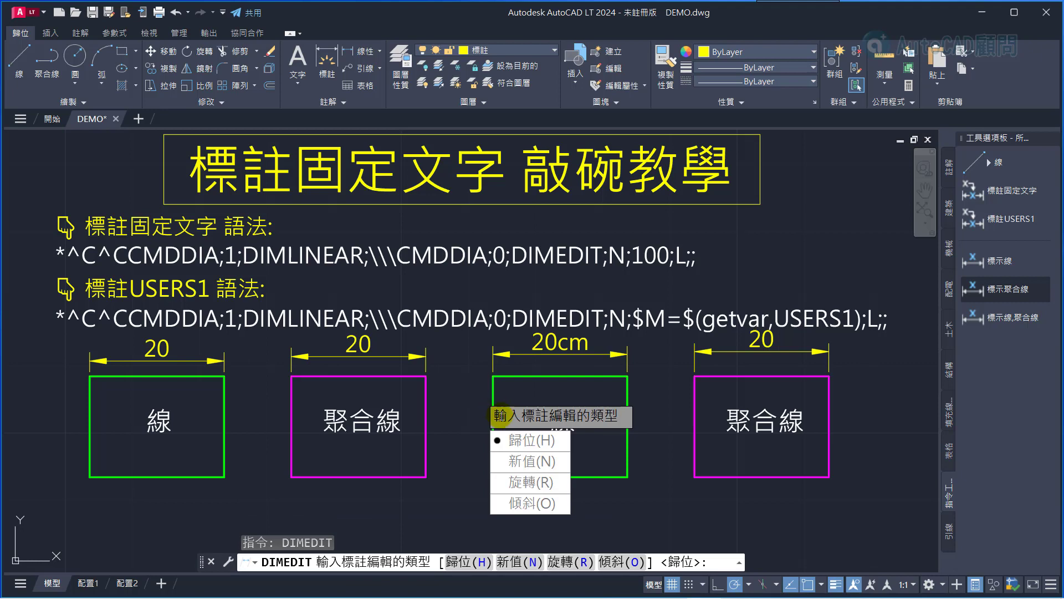
left_click(530, 459)
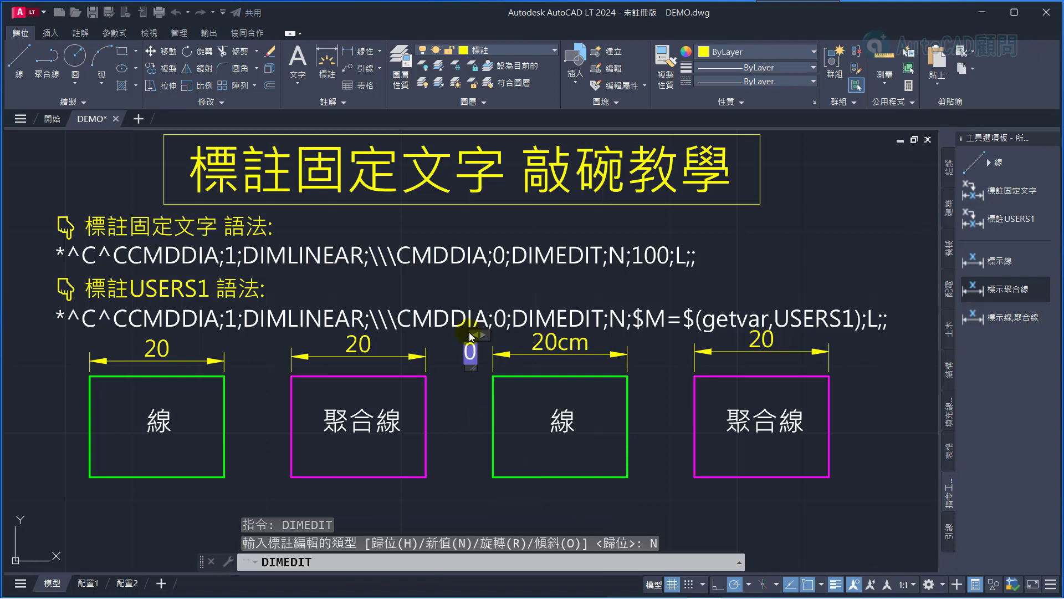
scroll(468, 352, "up", 4)
scroll(482, 338, "up", 4)
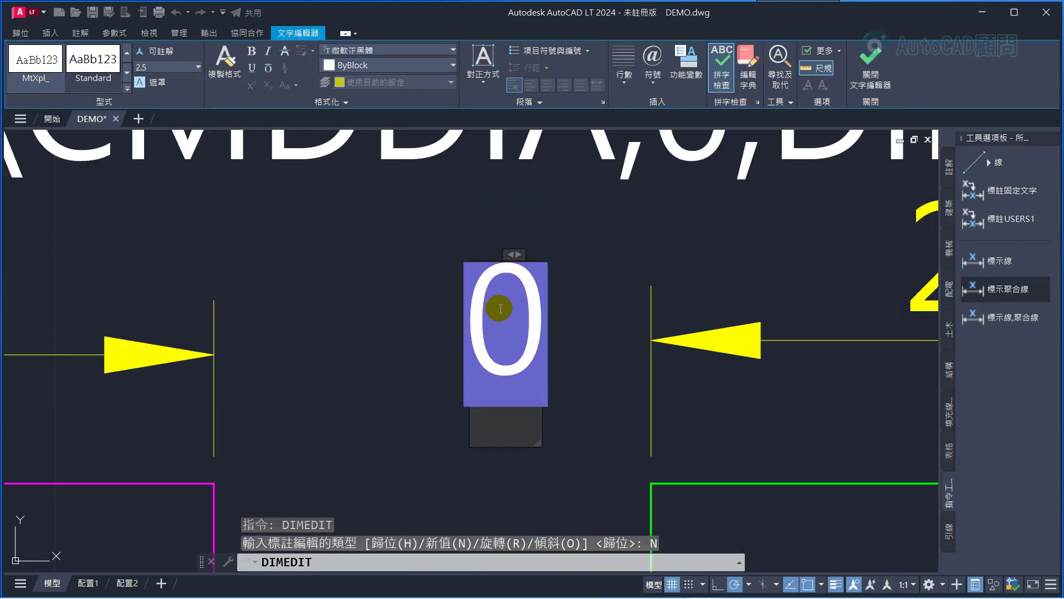
scroll(521, 335, "down", 4)
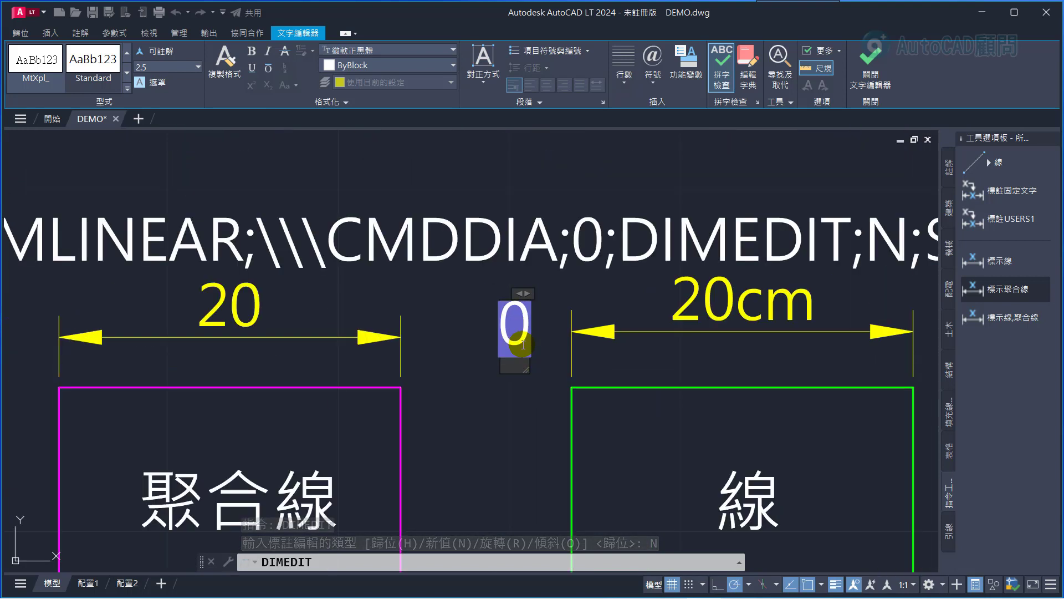
left_click(517, 333)
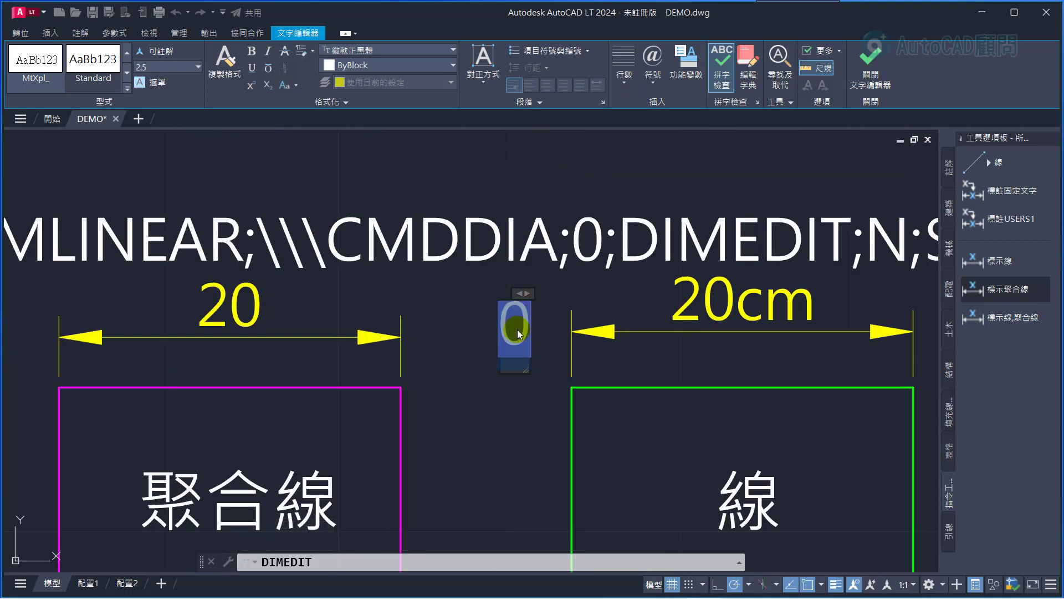
type("AA")
left_click(506, 396)
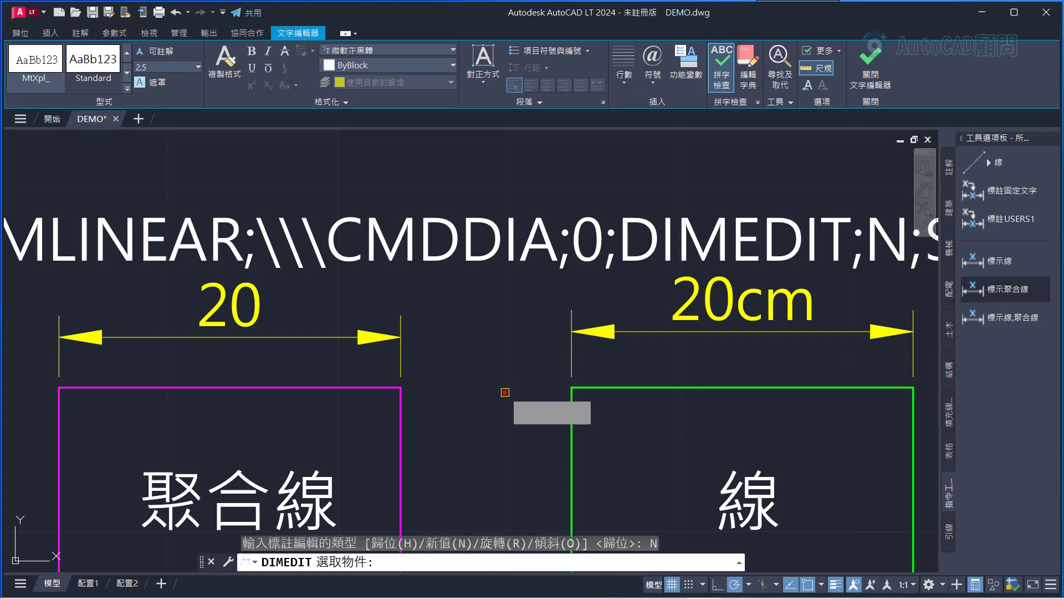
Step: Apply AA to all four top dimensions and zoom to fit the drawing
scroll(506, 393, "down", 3)
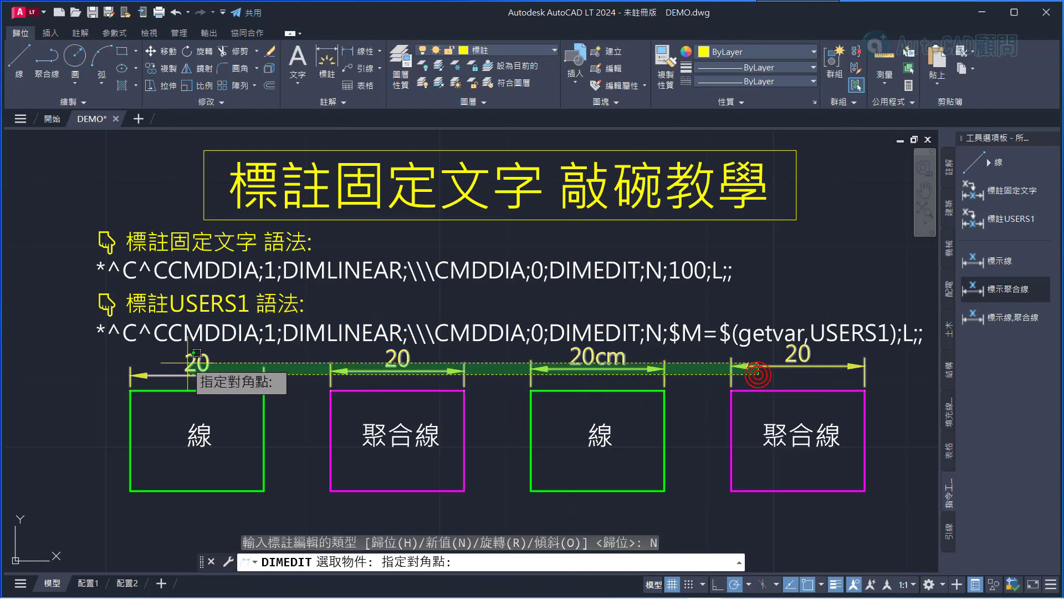
left_click(131, 352)
key("Return")
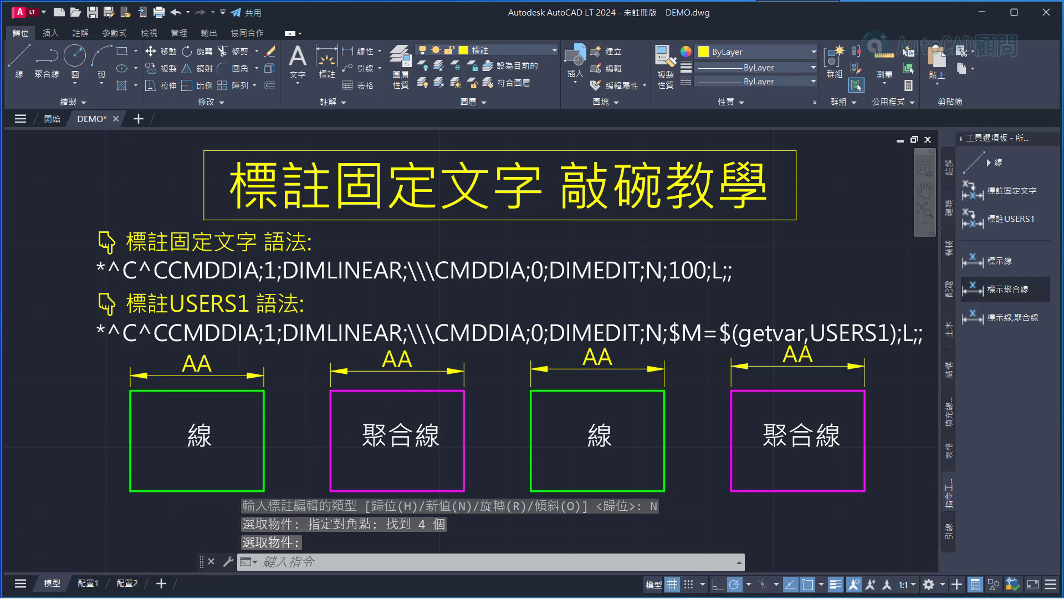
middle_click(316, 433)
middle_click(316, 434)
Step: Reset the four top dimensions to their measured 20 with DIMEDIT New and default text
type("DIT")
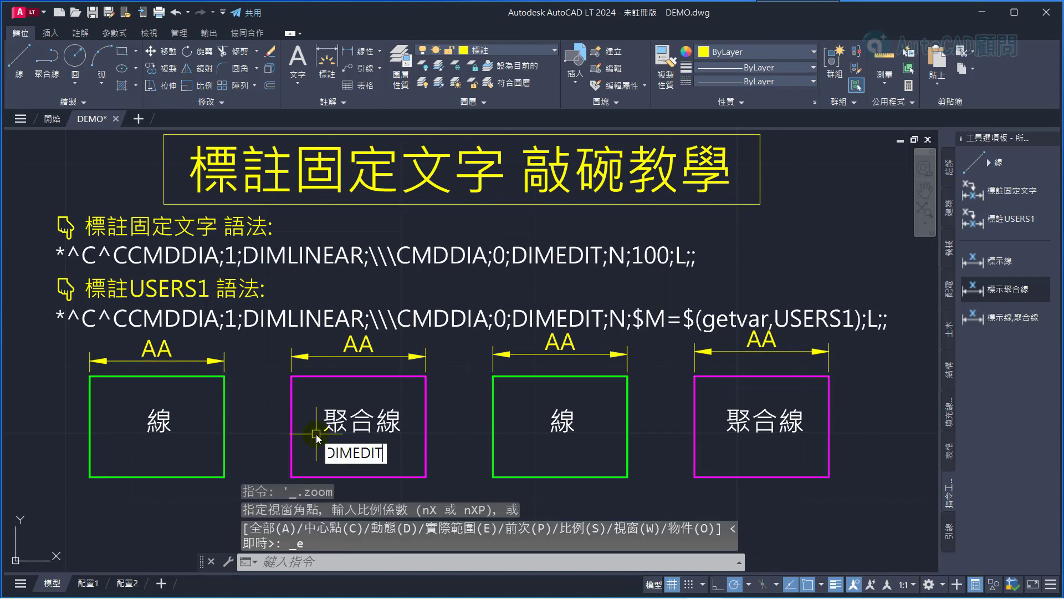
key("Return")
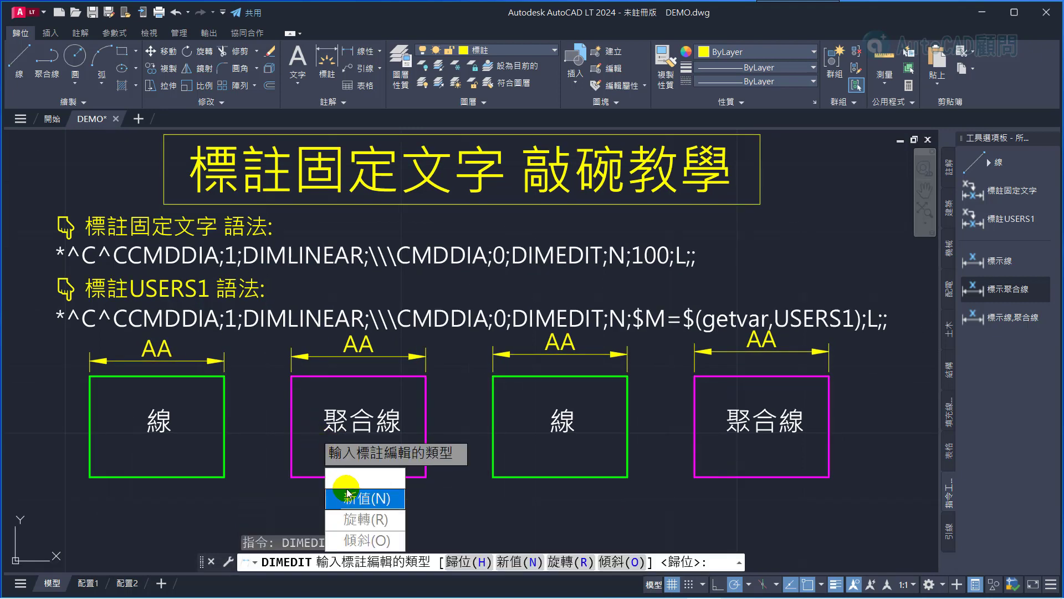
left_click(366, 499)
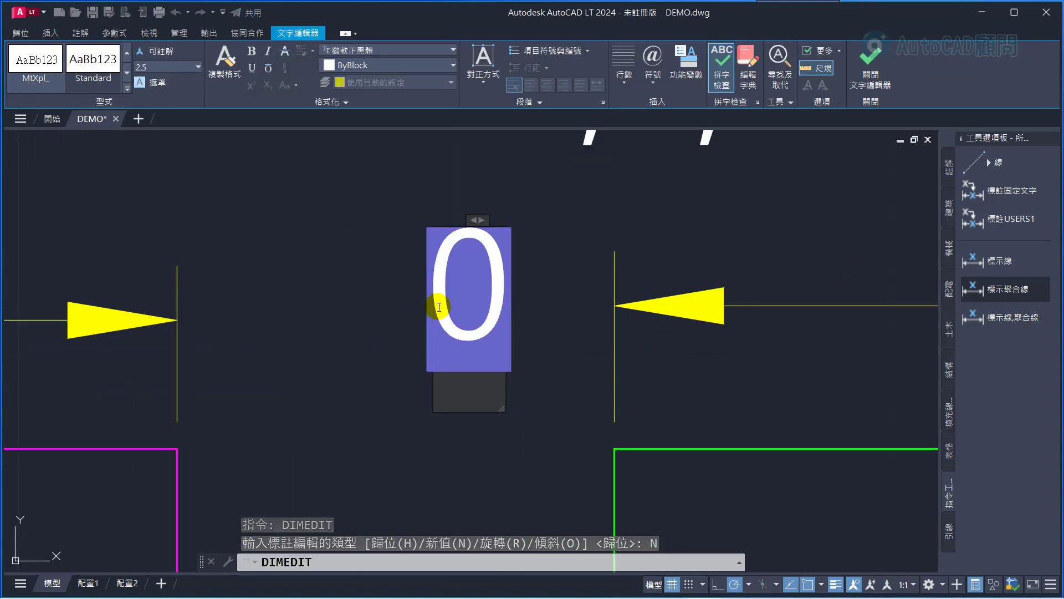
scroll(487, 310, "down", 5)
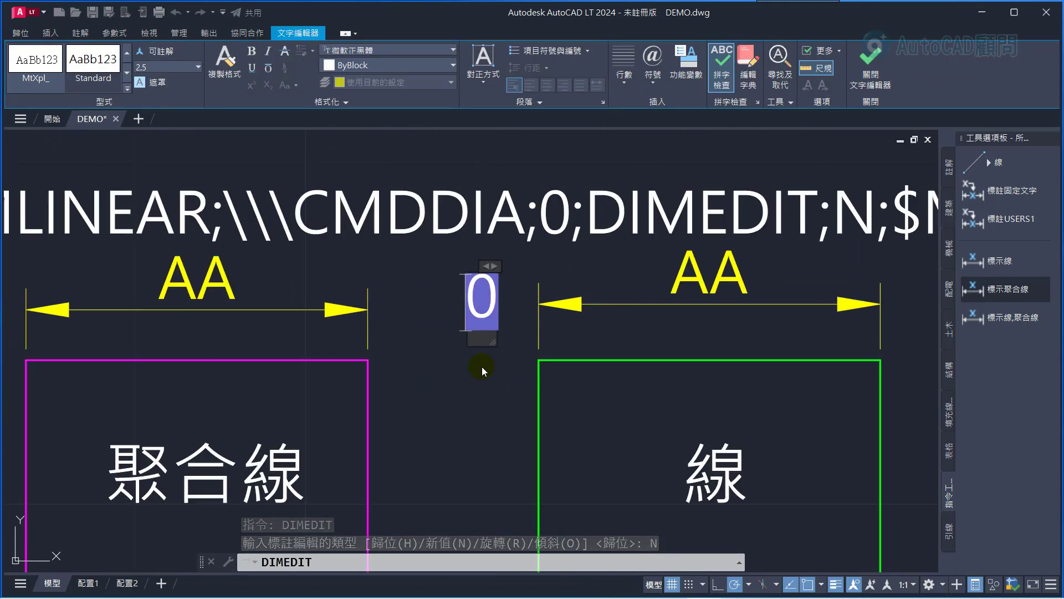
left_click(459, 397)
middle_click(429, 335)
left_click(735, 360)
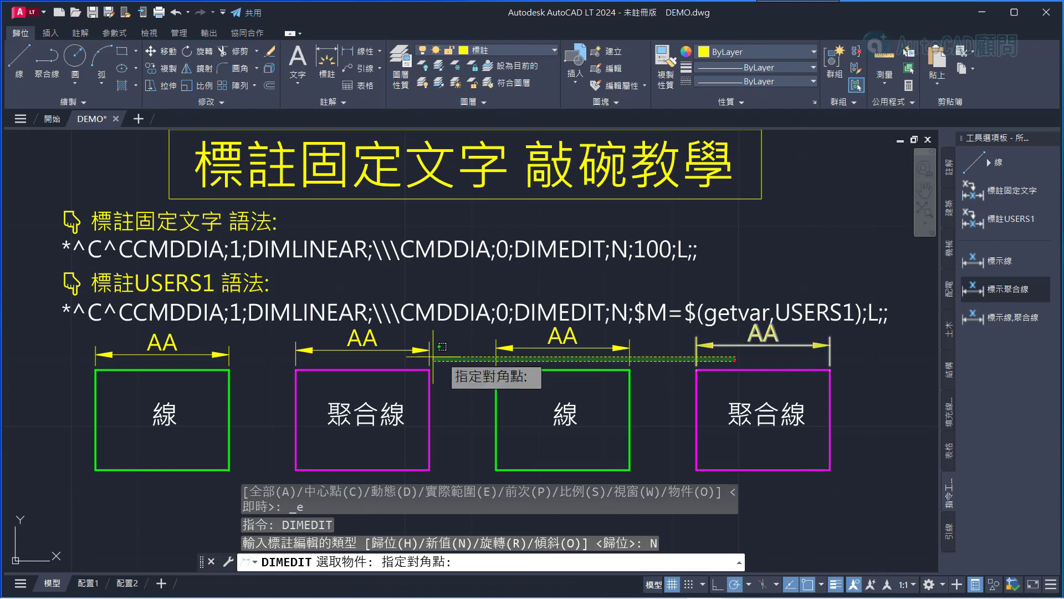
left_click(119, 333)
key("Return")
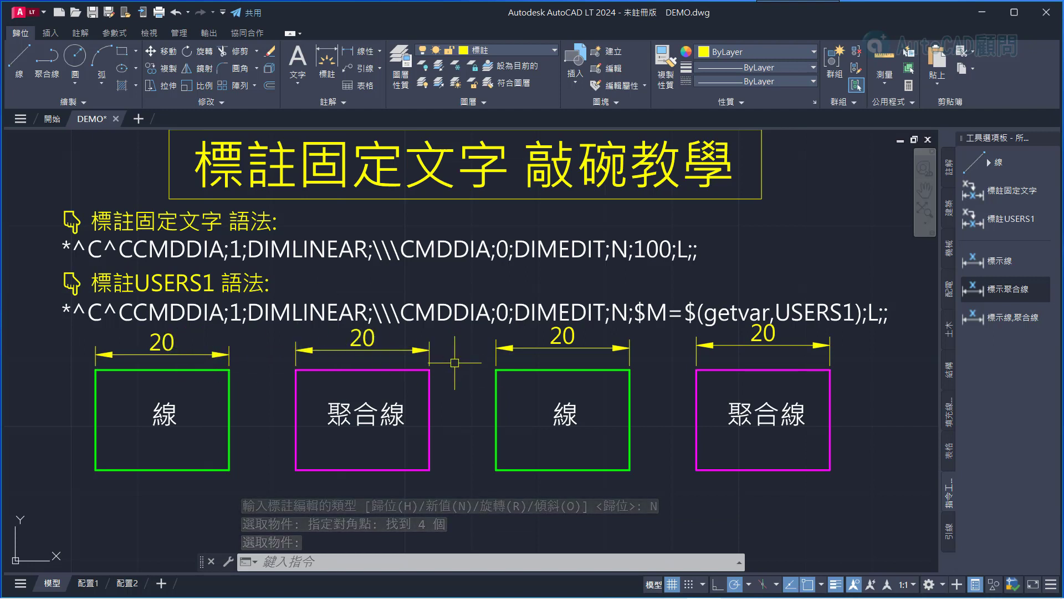
Step: Append cm to the four top dimensions via DIMEDIT New so they read 20cm
type("DIMEDIT")
key("Return")
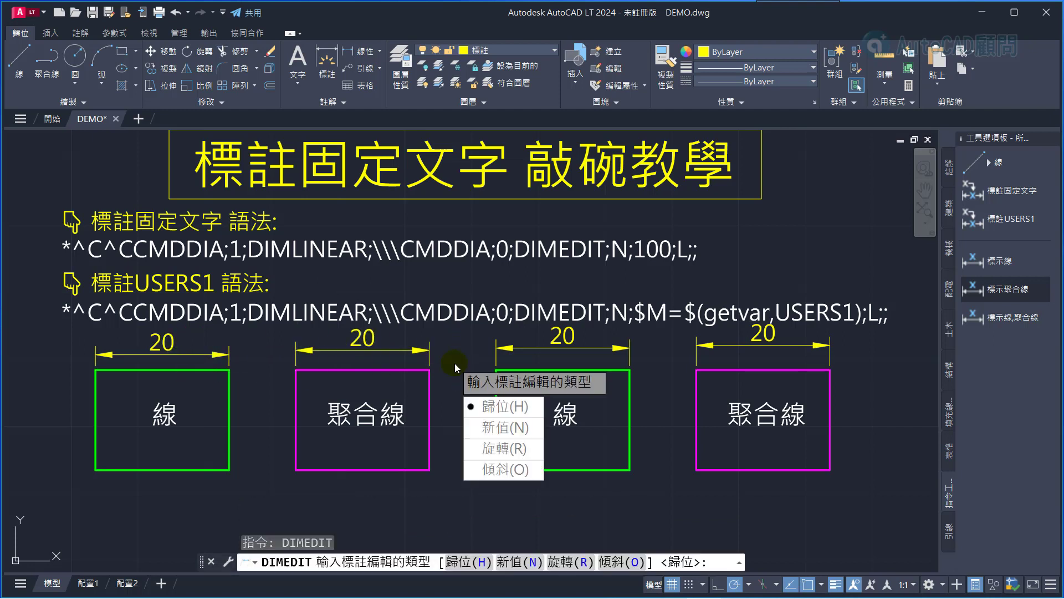
type("N")
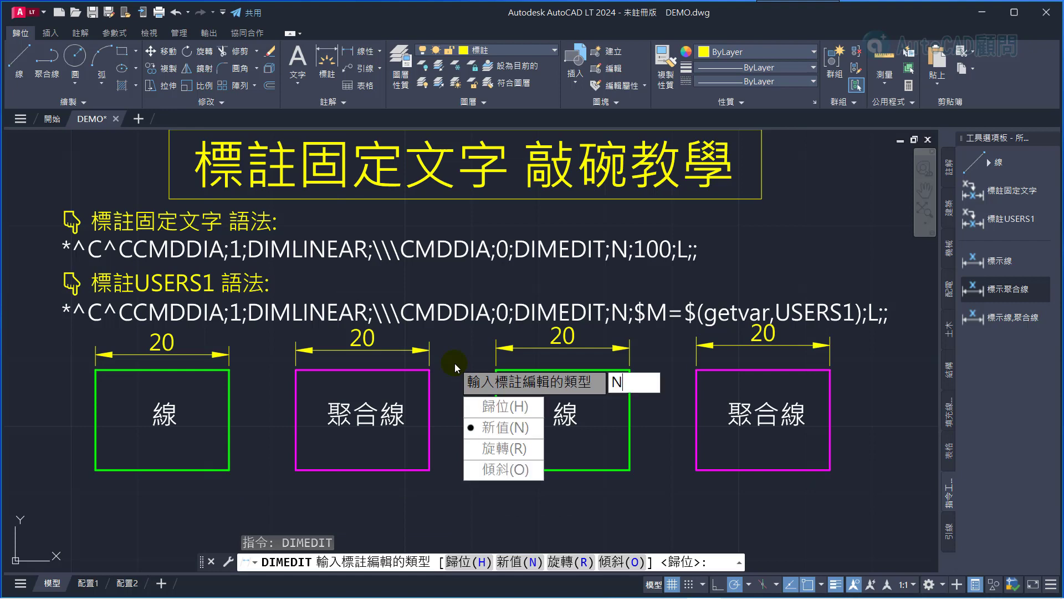
key("Return")
scroll(454, 363, "up", 5)
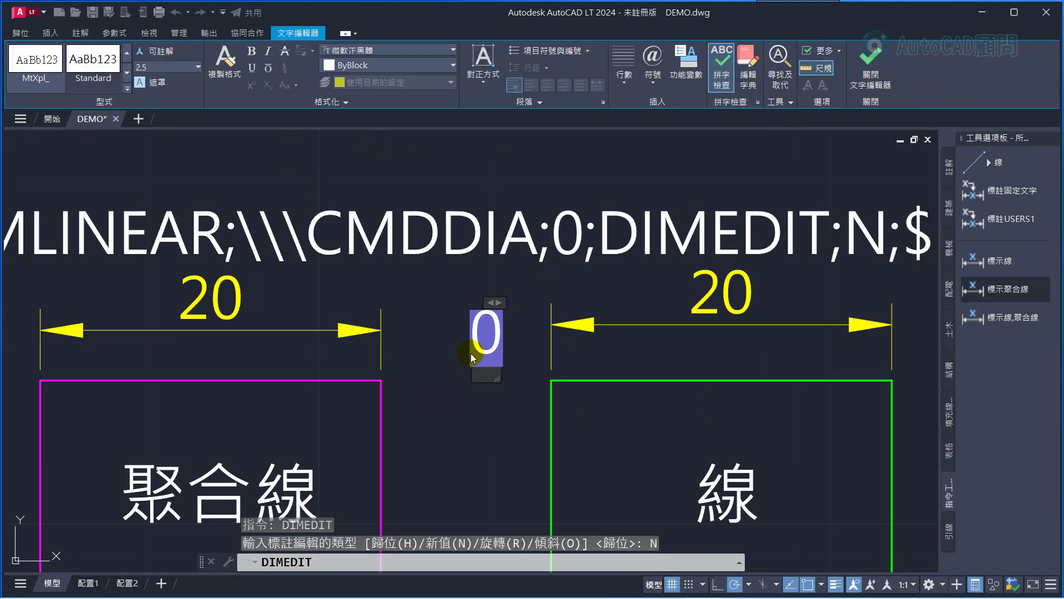
scroll(471, 354, "up", 2)
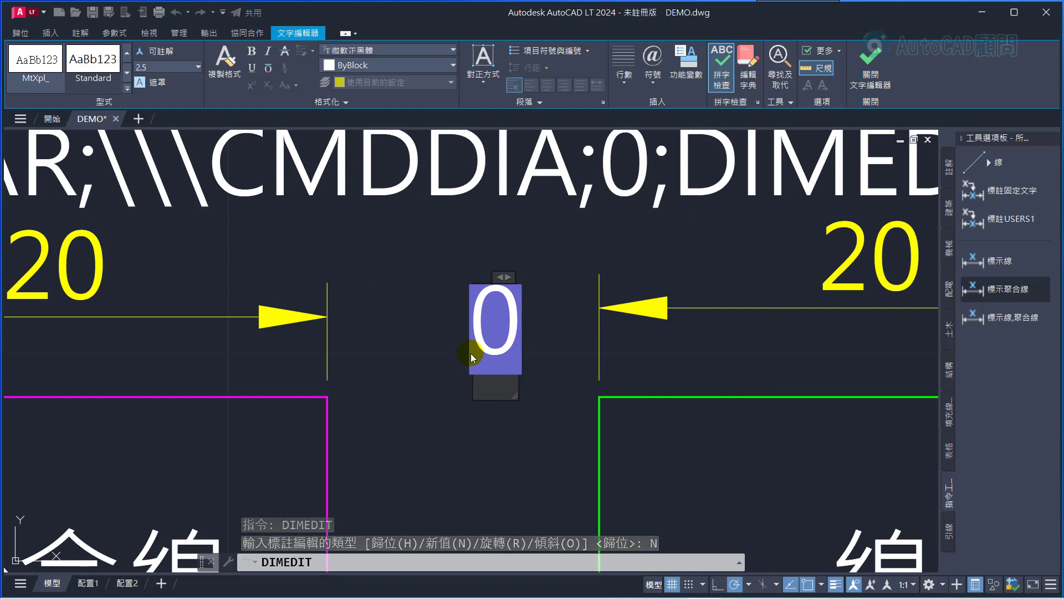
type("cm")
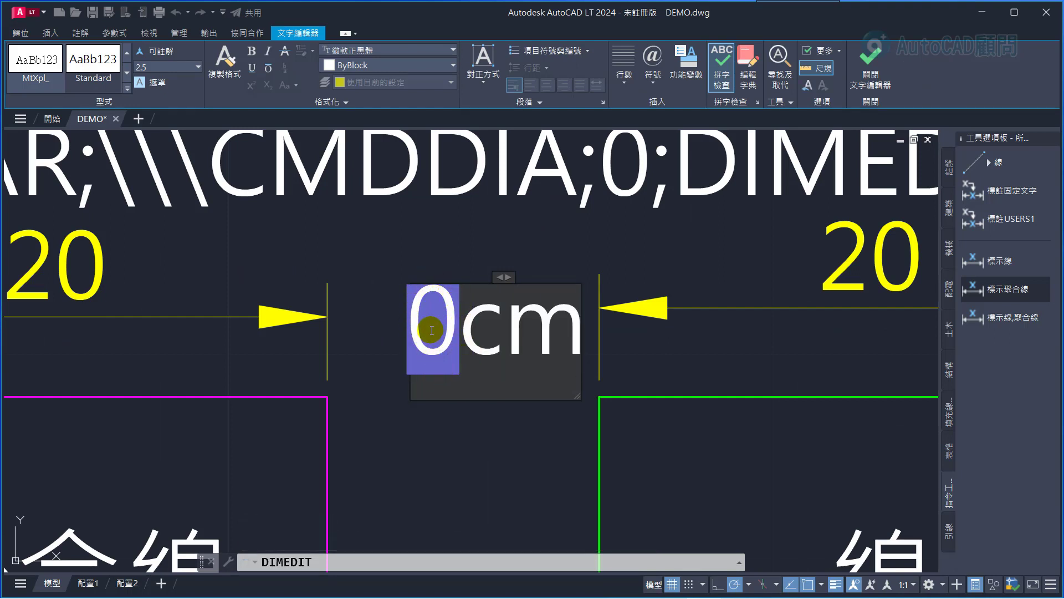
left_click(486, 424)
scroll(554, 410, "down", 2)
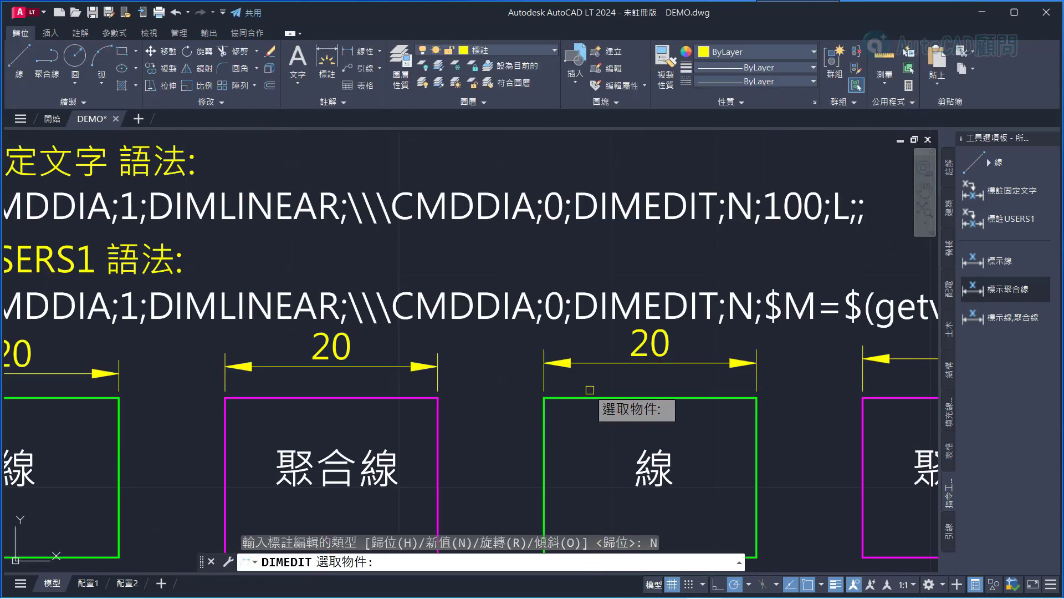
scroll(721, 385, "down", 4)
left_click(778, 382)
left_click(272, 363)
key("Return")
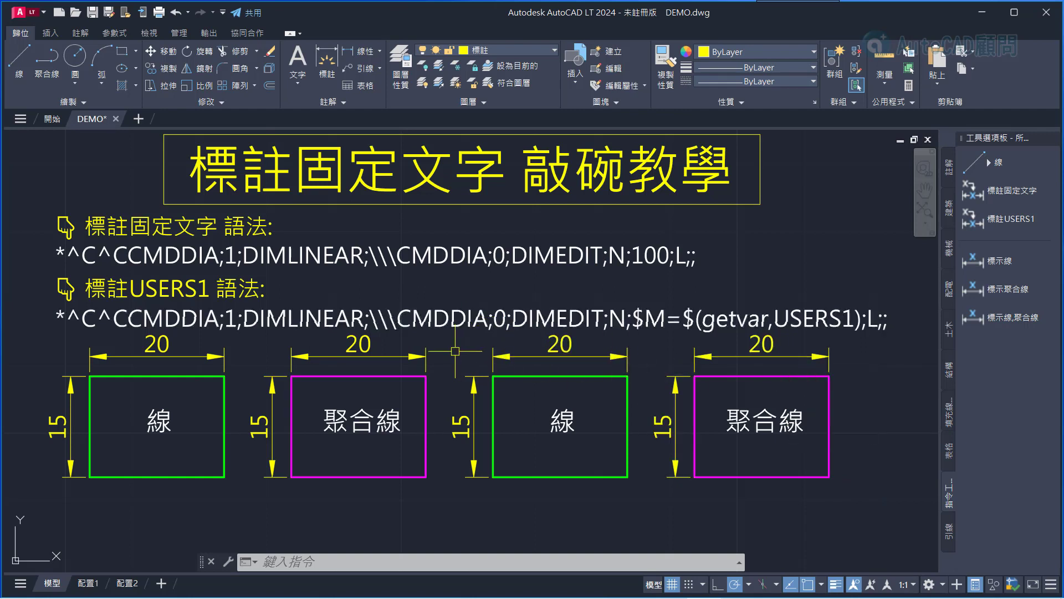
Step: Add a cm suffix to the ISO-25 dimension style's primary units
type("d")
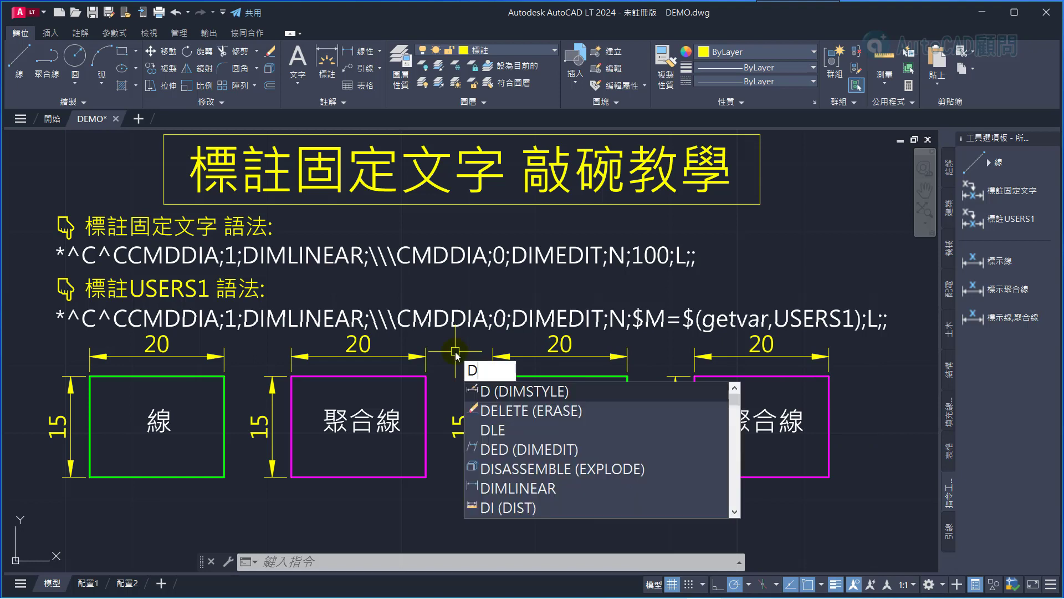
key("Return")
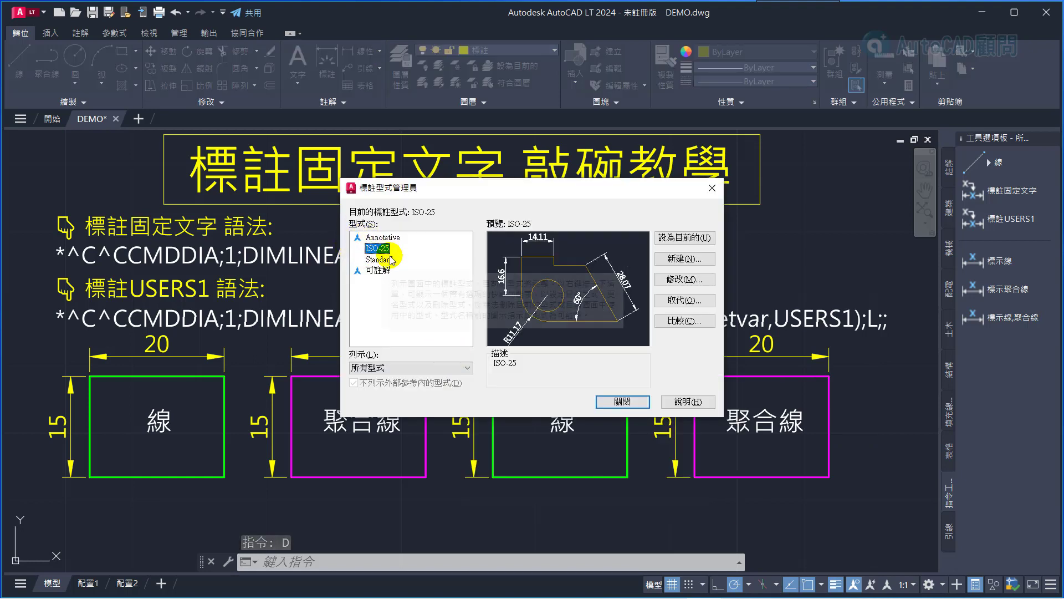
left_click(683, 280)
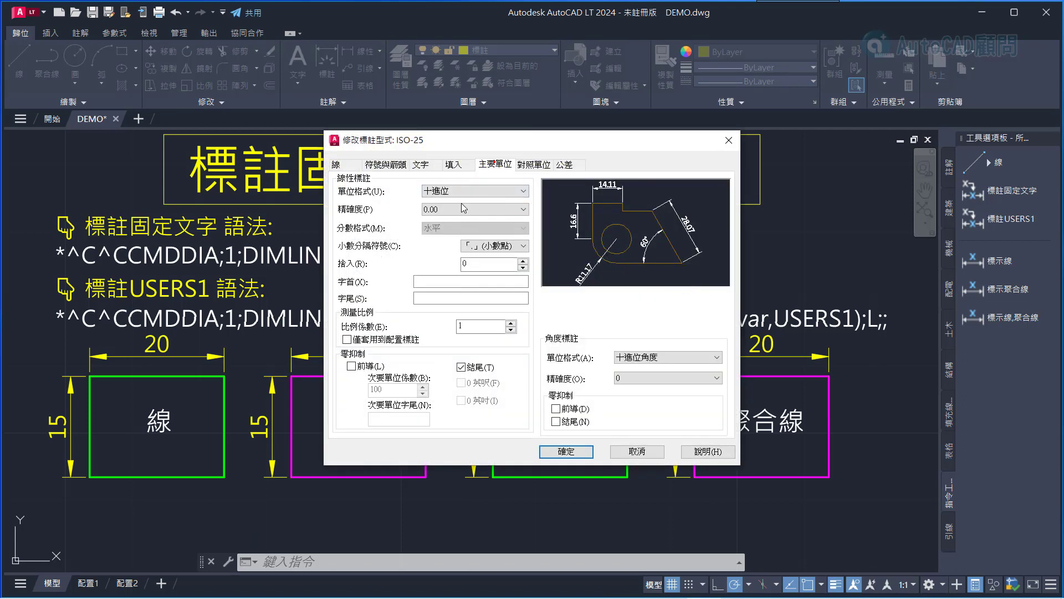
left_click(439, 298)
type("cm")
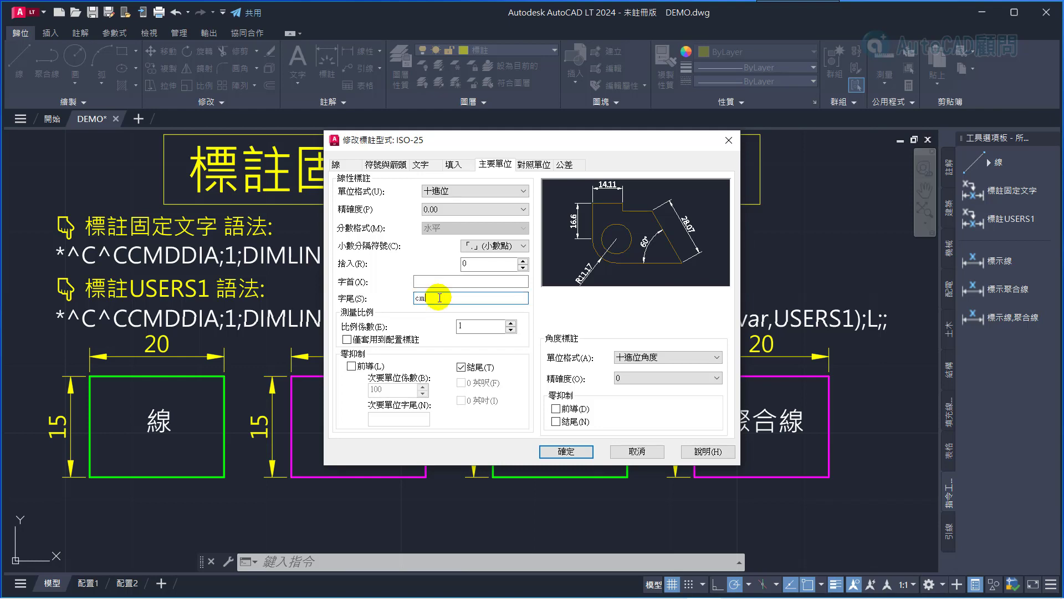
left_click(561, 451)
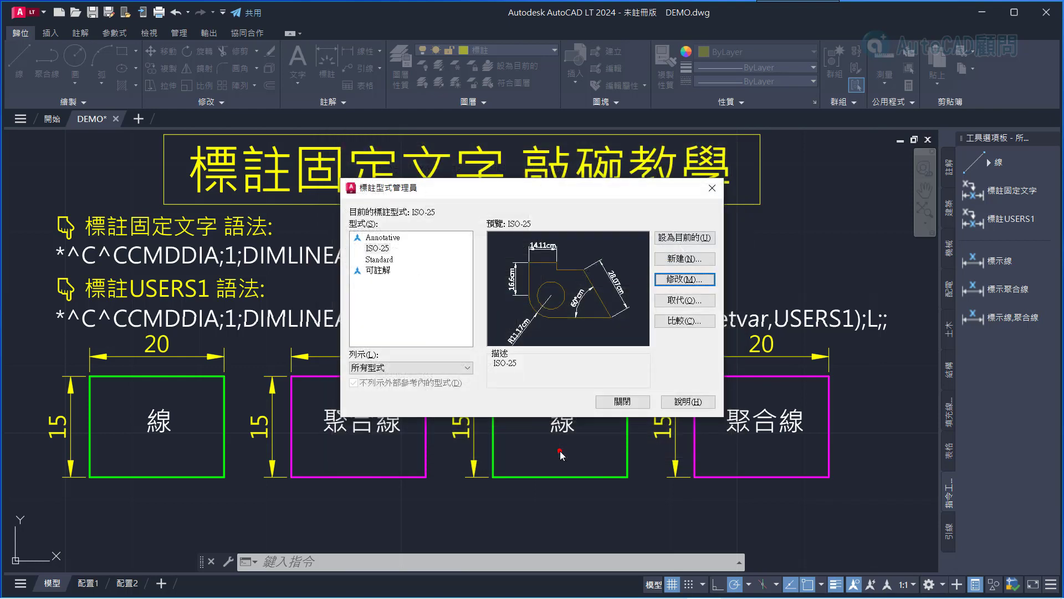
left_click(625, 402)
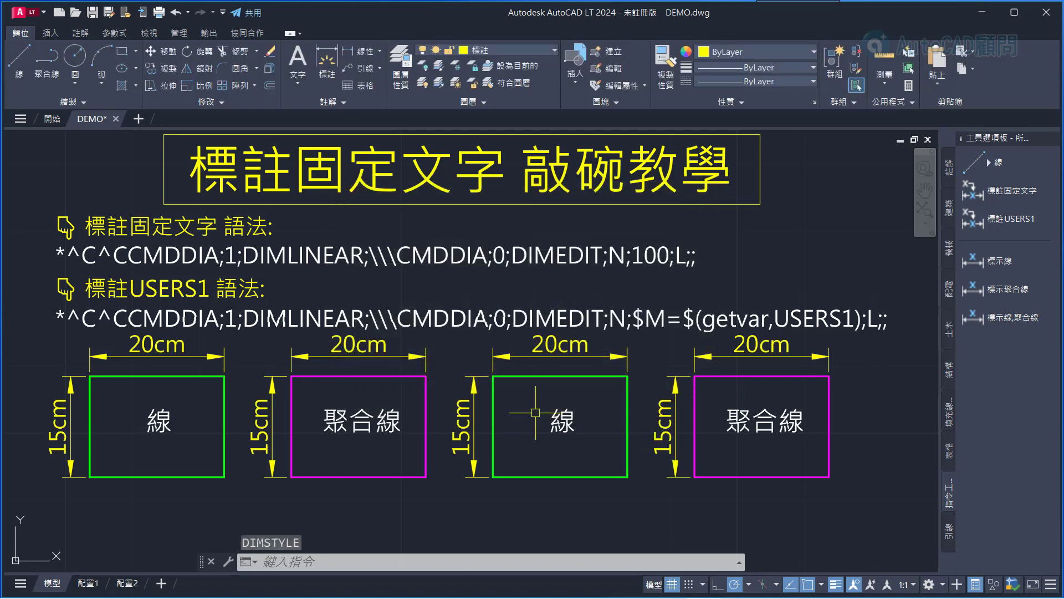
Step: Add 20cm linear dimensions below the green and magenta rectangles' bottom edges
type("DLI")
key("Return")
key("Return")
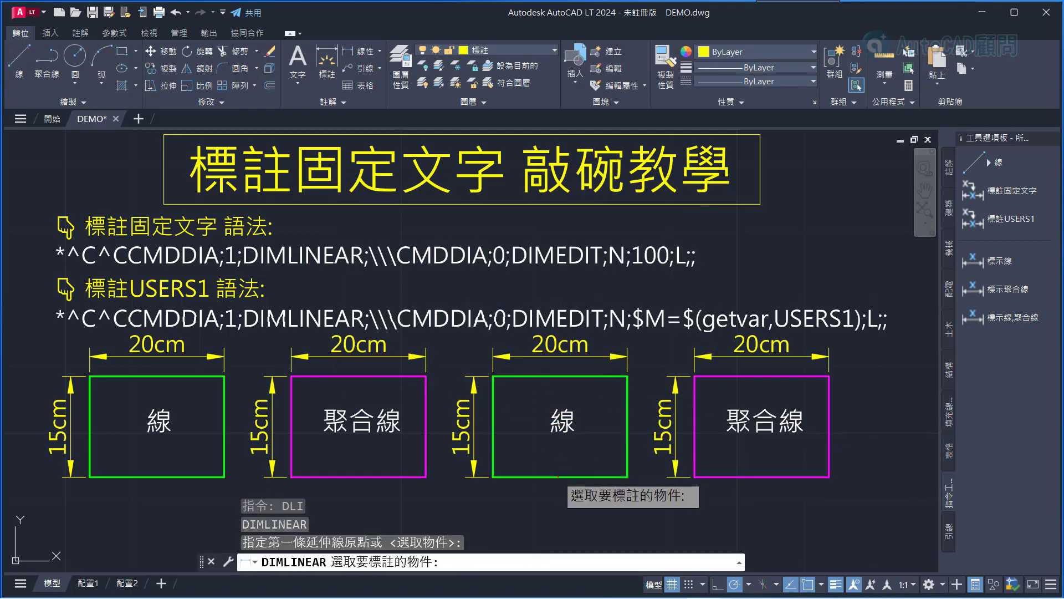
left_click(558, 477)
left_click(557, 508)
key("Return")
key("Return")
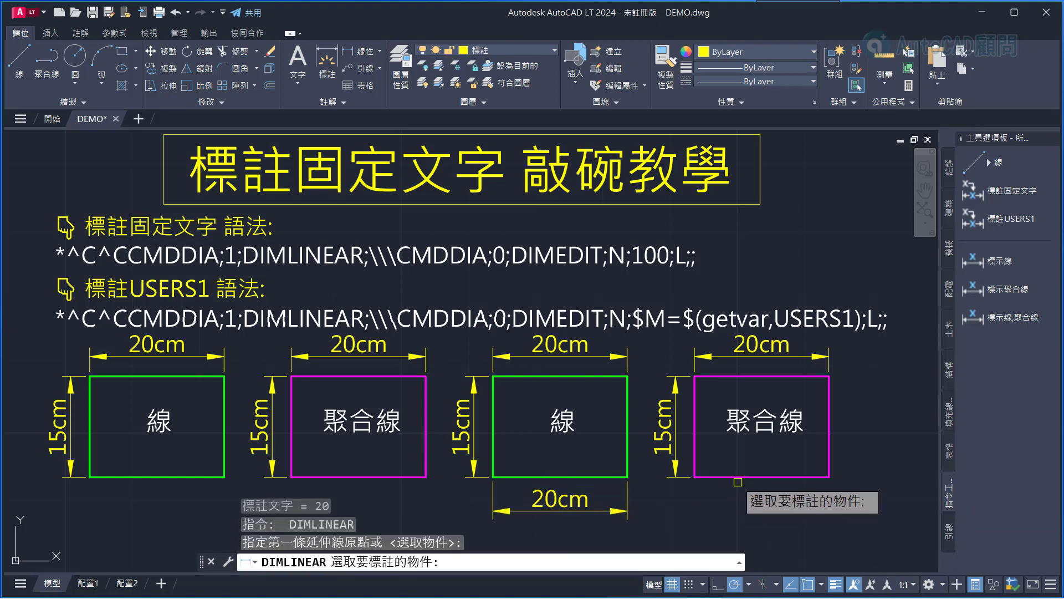
left_click(738, 477)
left_click(737, 509)
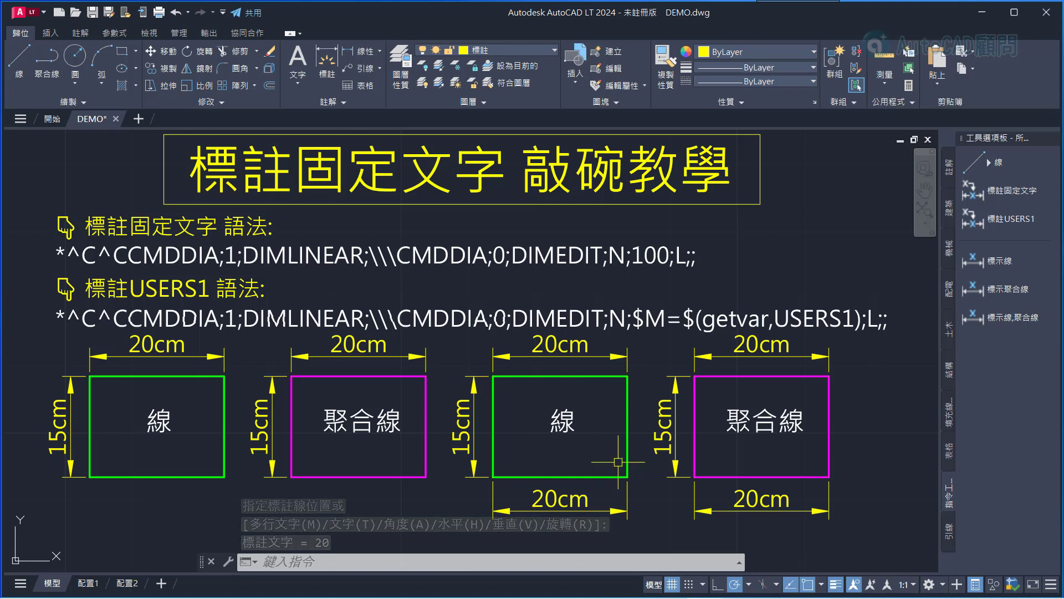
Step: Remove the cm suffix from the ISO-25 style's primary units
type("D")
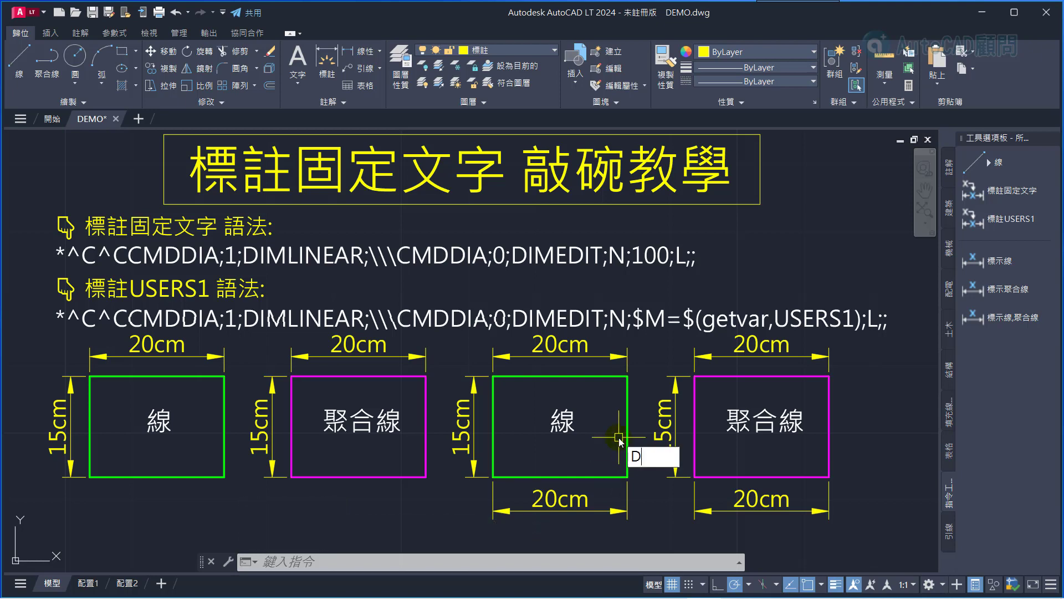
key("Return")
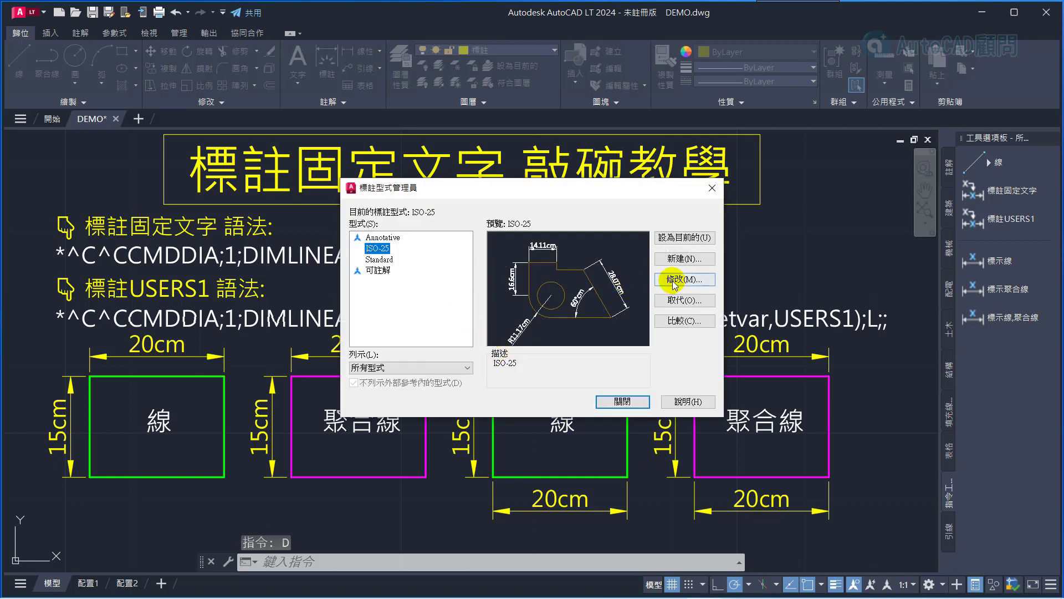
left_click(683, 279)
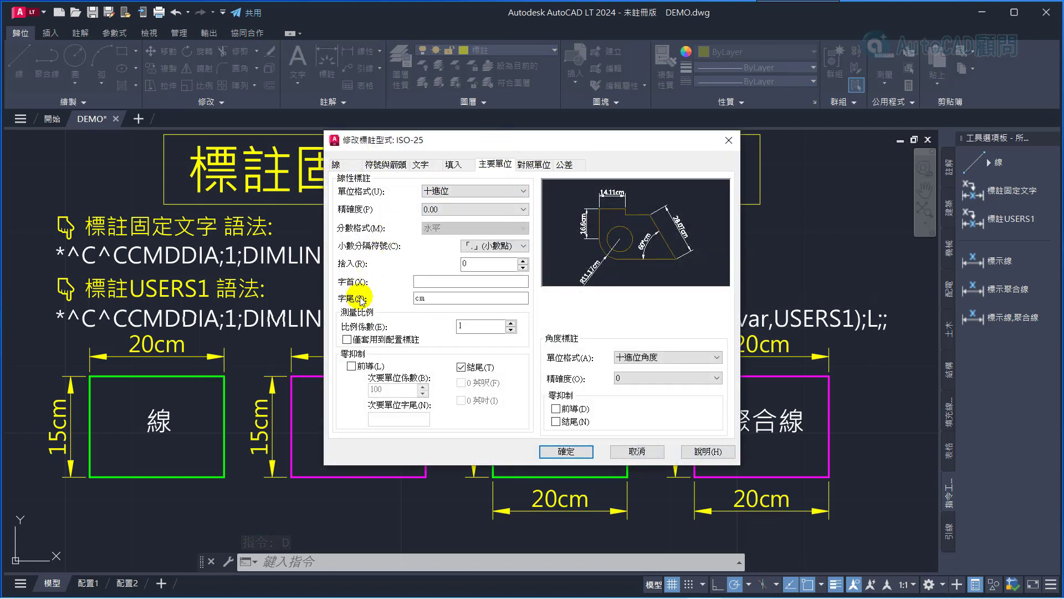
left_click(426, 299)
key("BackSpace")
key("BackSpace")
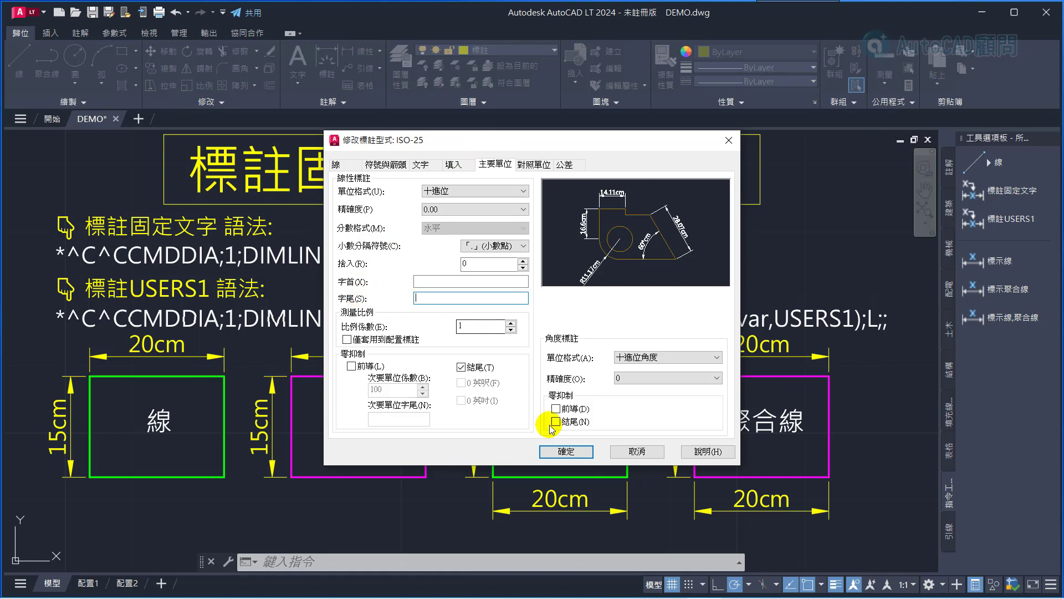
left_click(566, 450)
left_click(631, 400)
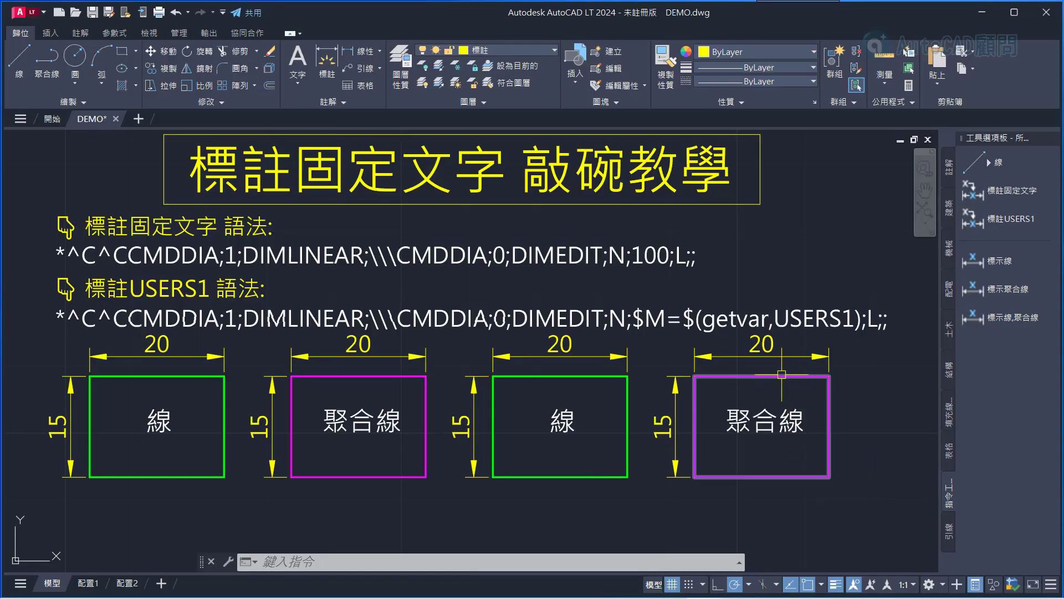
Step: Open ISO-25 for modification and review its text height and colour settings
middle_click(762, 359)
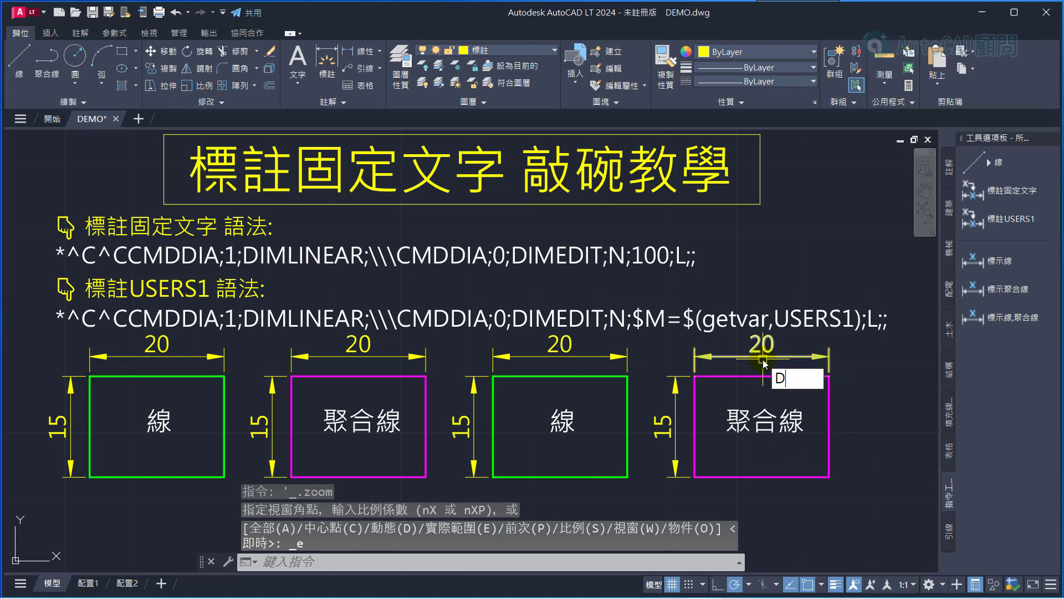
type("D")
key("Return")
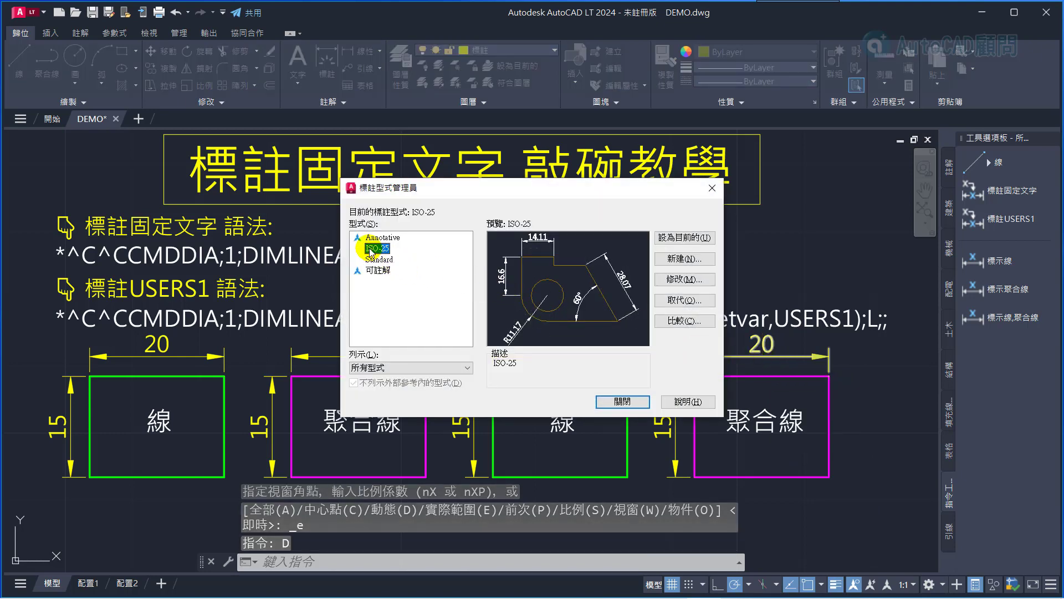
left_click(674, 280)
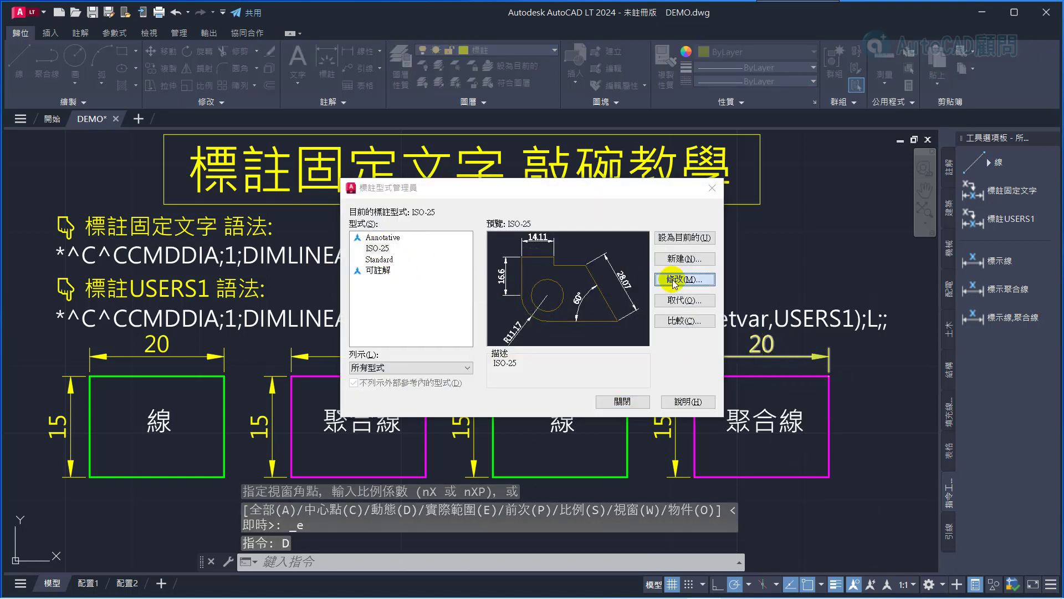
left_click(423, 166)
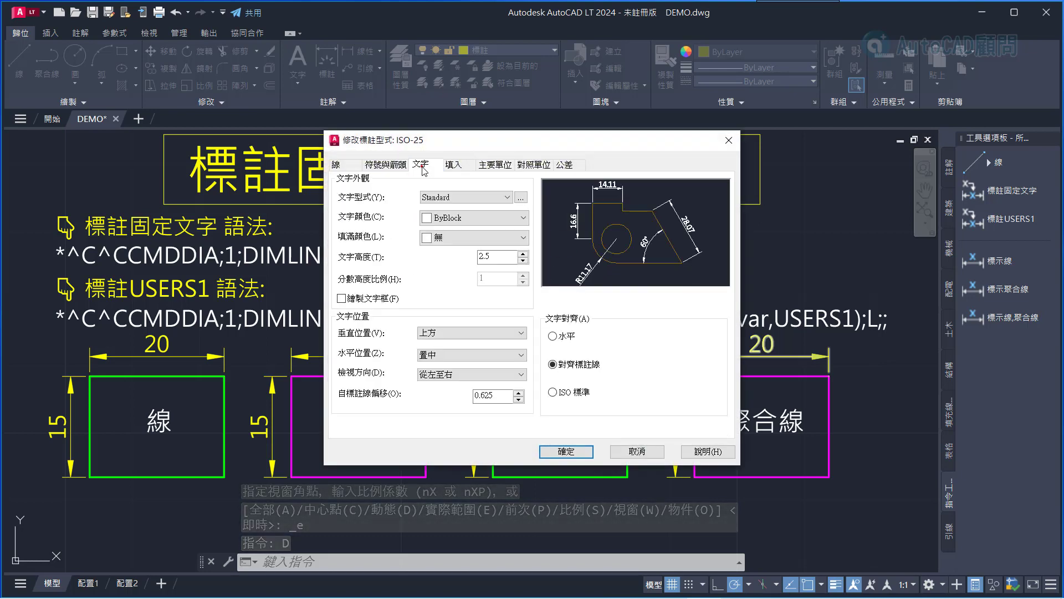
left_click(490, 259)
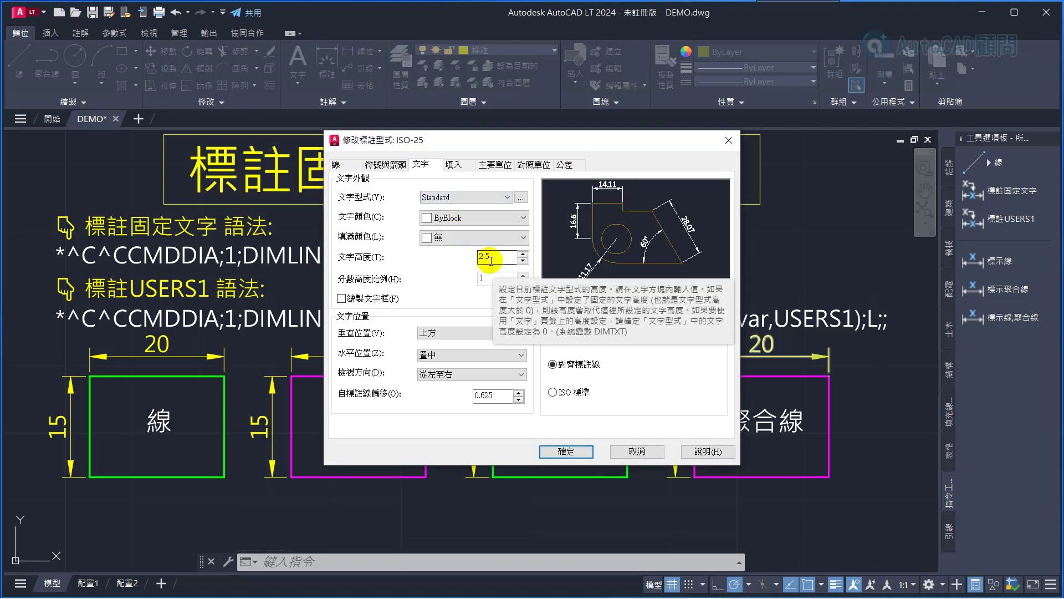
left_click(485, 216)
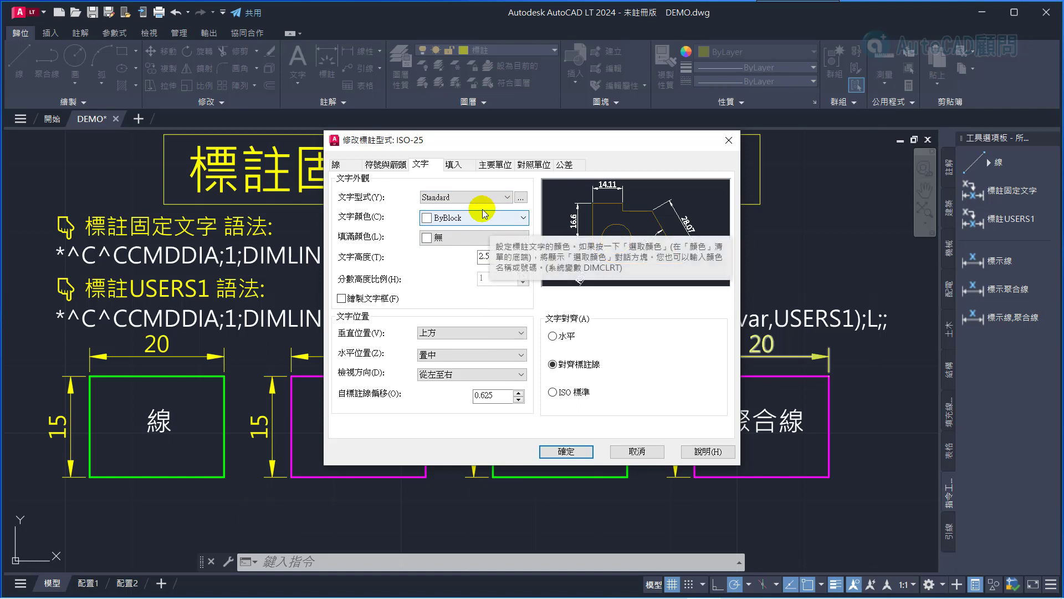
Step: Set the ISO-25 style's overall scale to 2 on the Fit tab and apply it
left_click(463, 166)
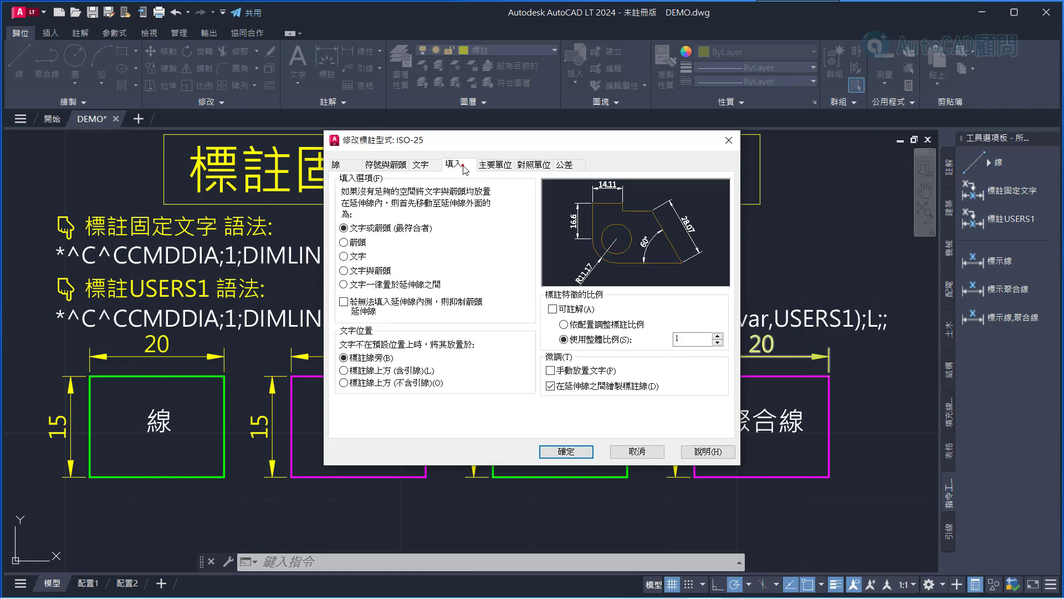
double_click(685, 339)
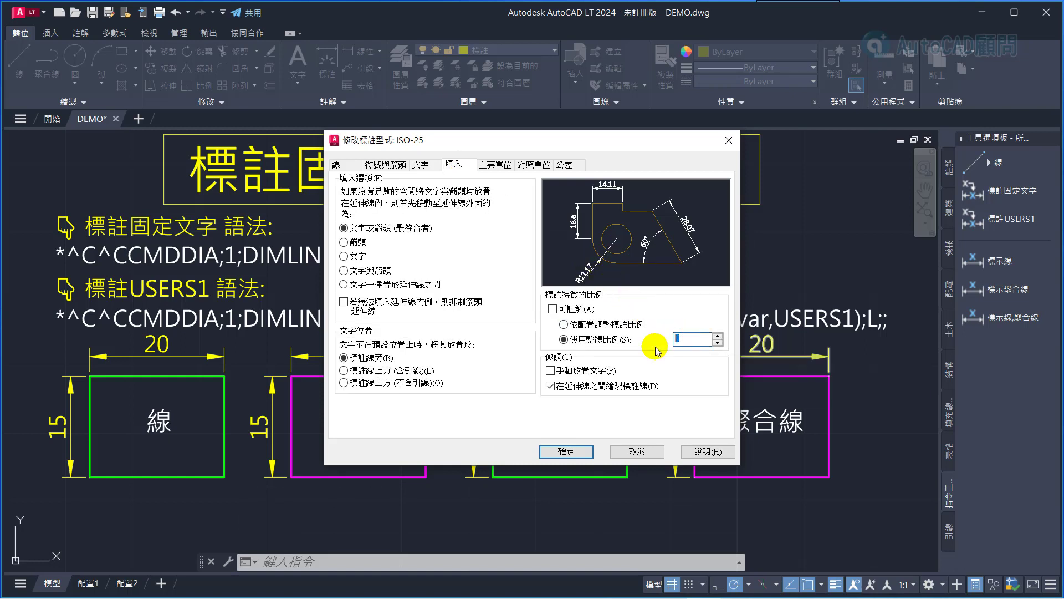
type("2")
left_click(420, 164)
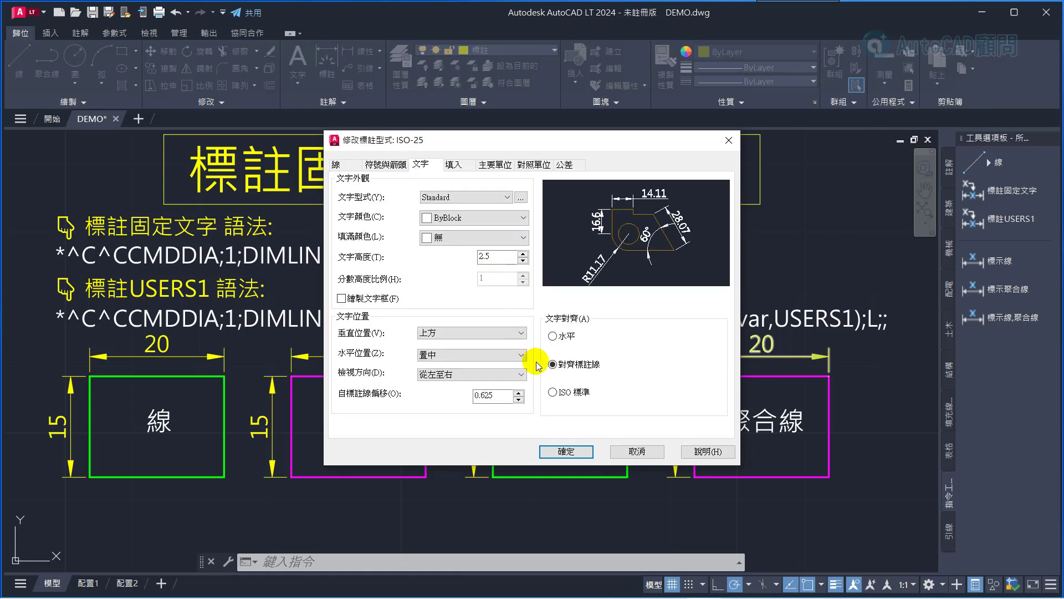
left_click(453, 164)
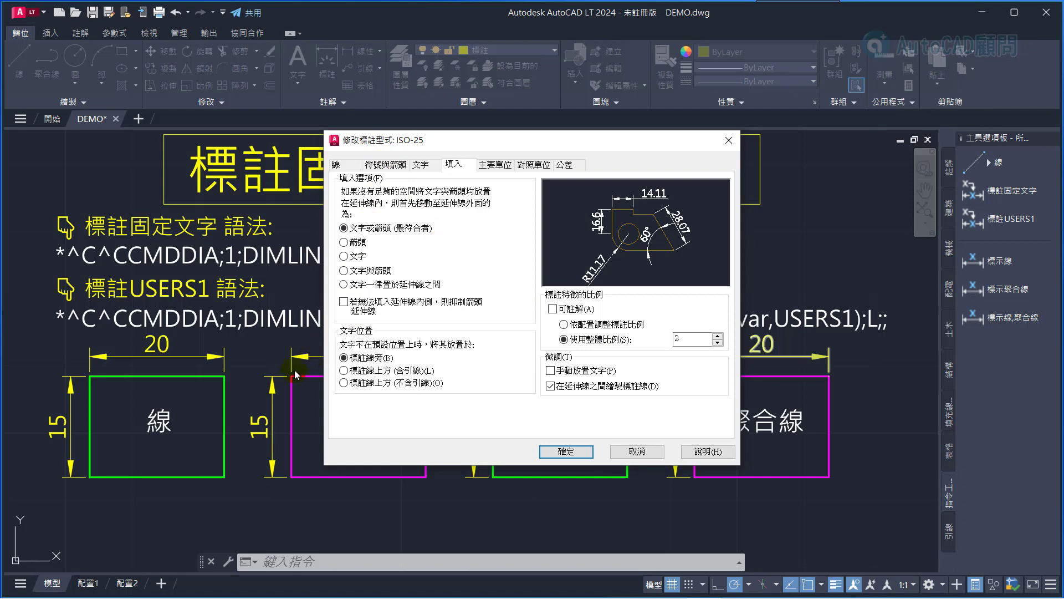
left_click(563, 451)
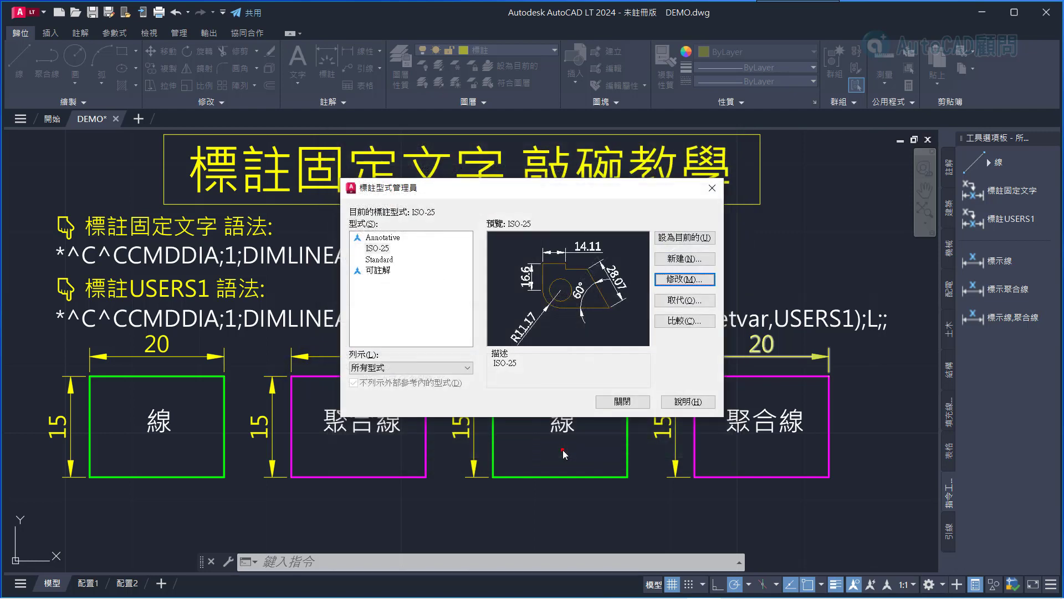
left_click(622, 401)
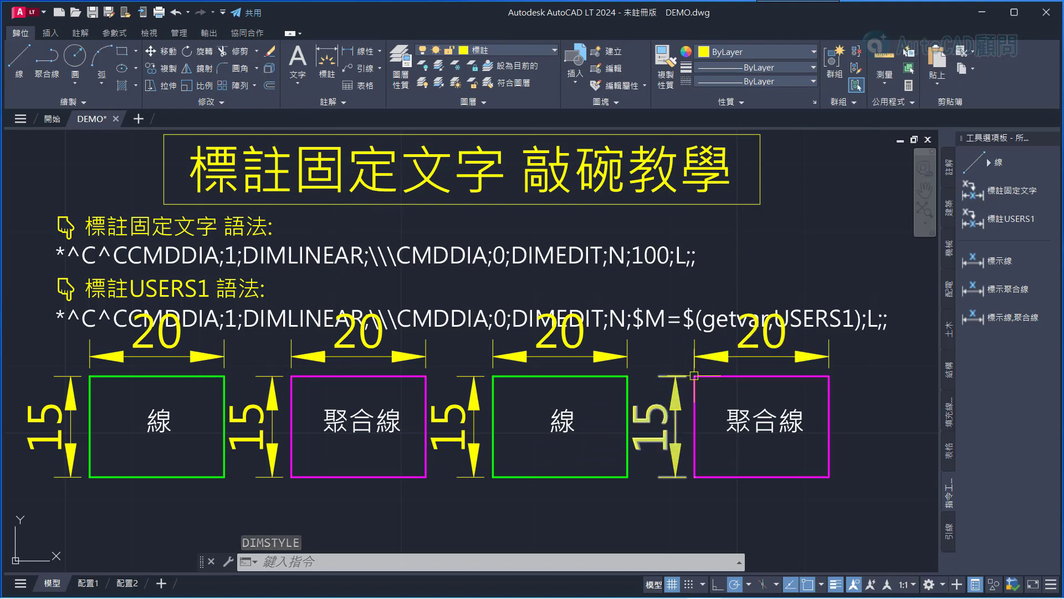
Step: Cancel the pending command and reopen the Dimension Style Manager
key("Escape")
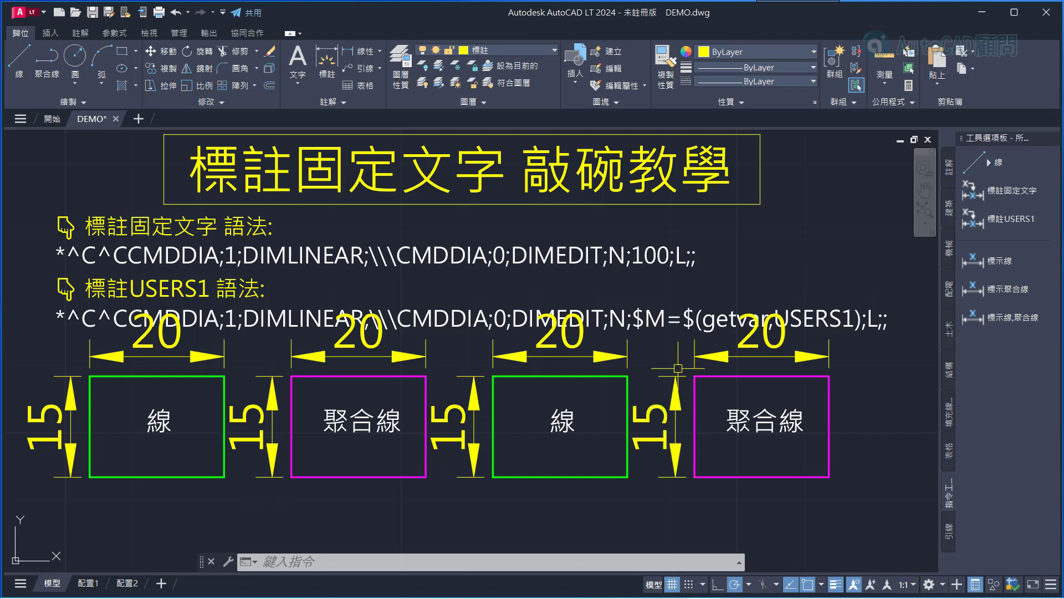
type("D")
key("Return")
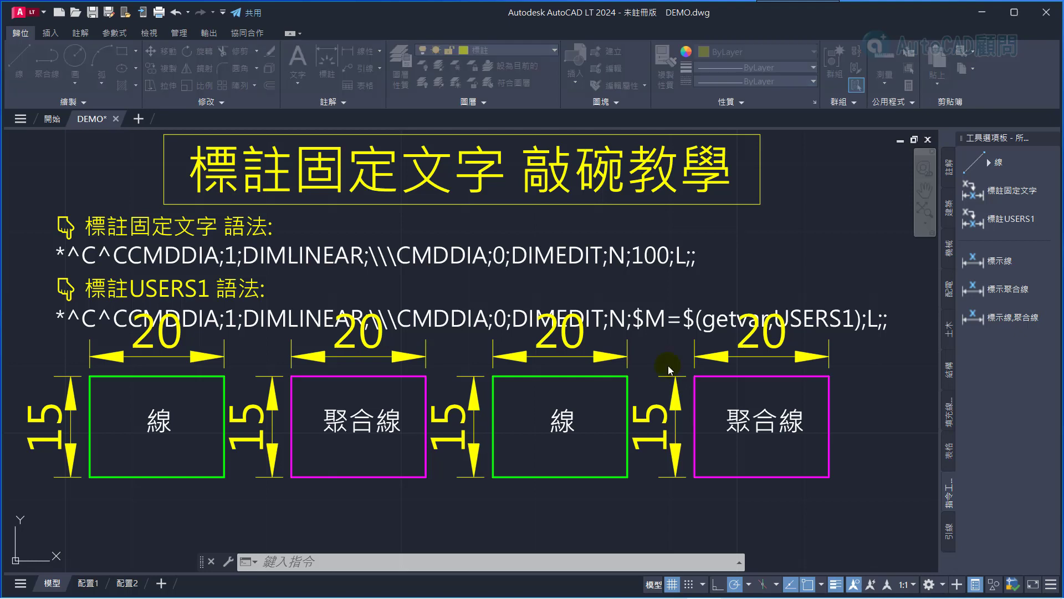
Step: Set the ISO-25 style's overall scale back to 1 and apply it
left_click(681, 280)
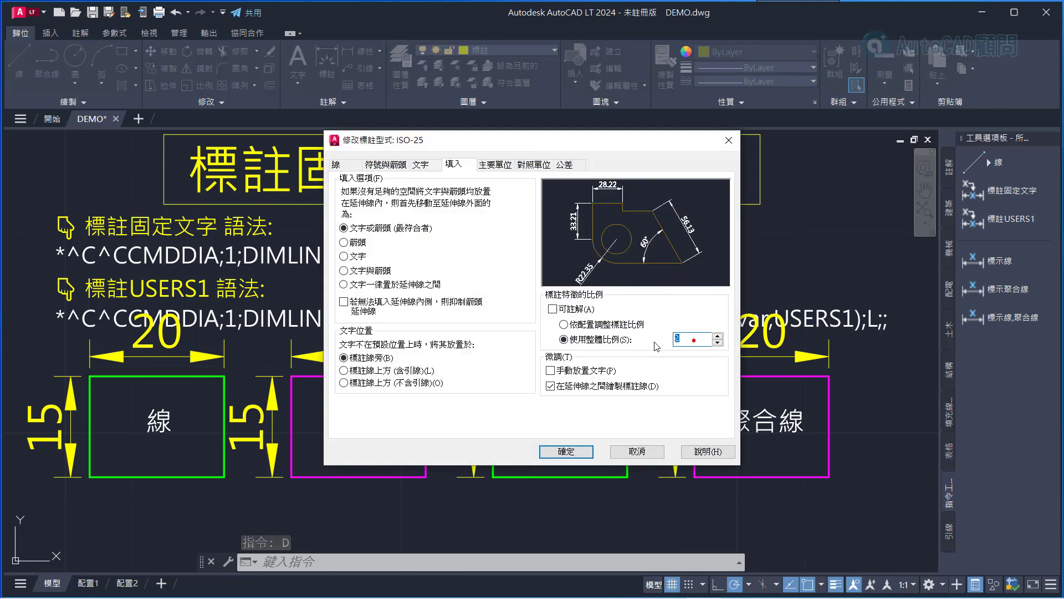
type("1")
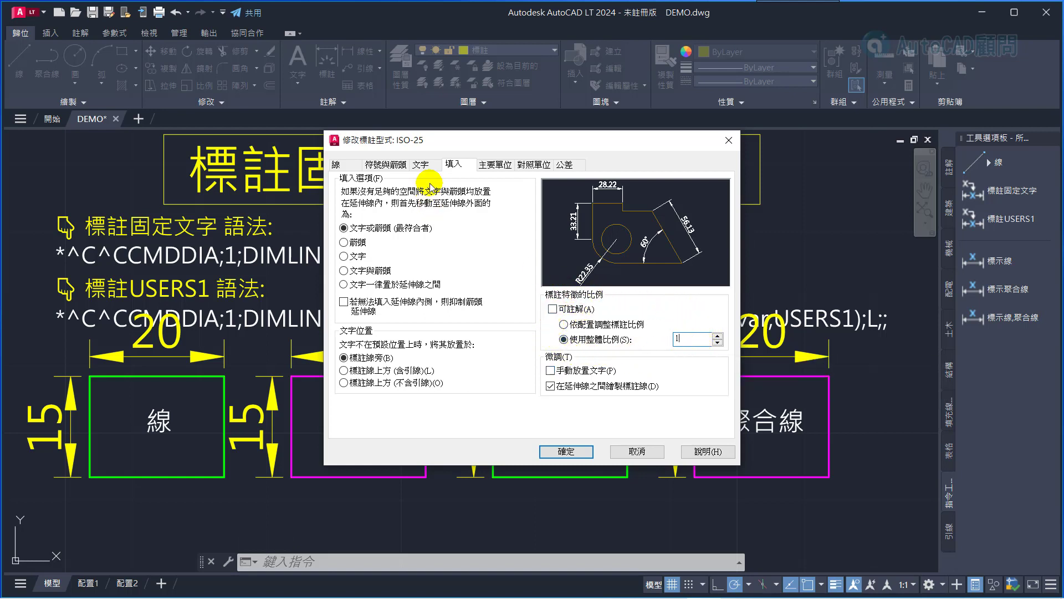
left_click(421, 165)
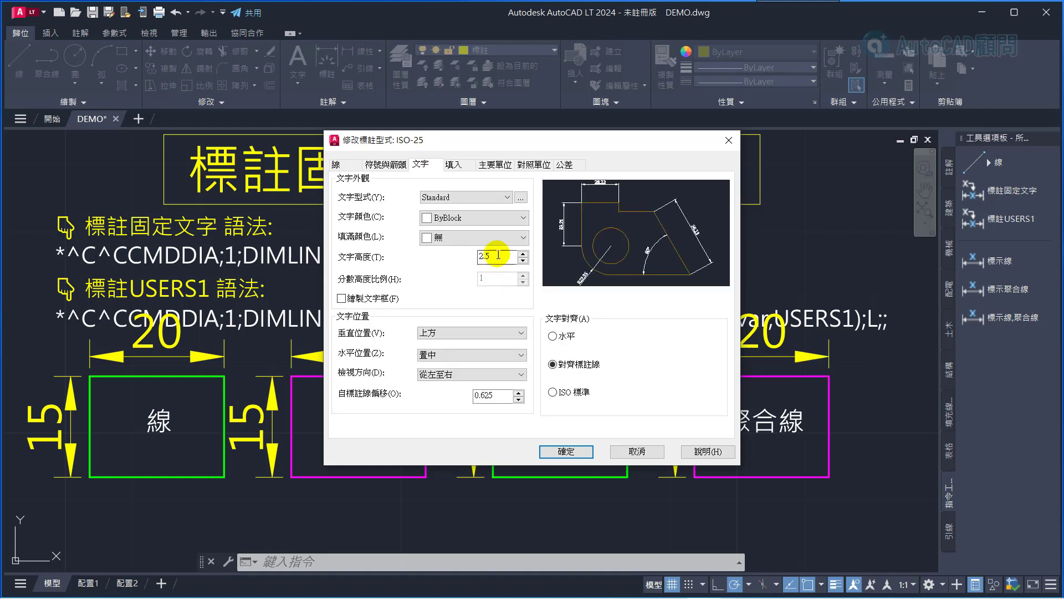
double_click(497, 255)
type("2")
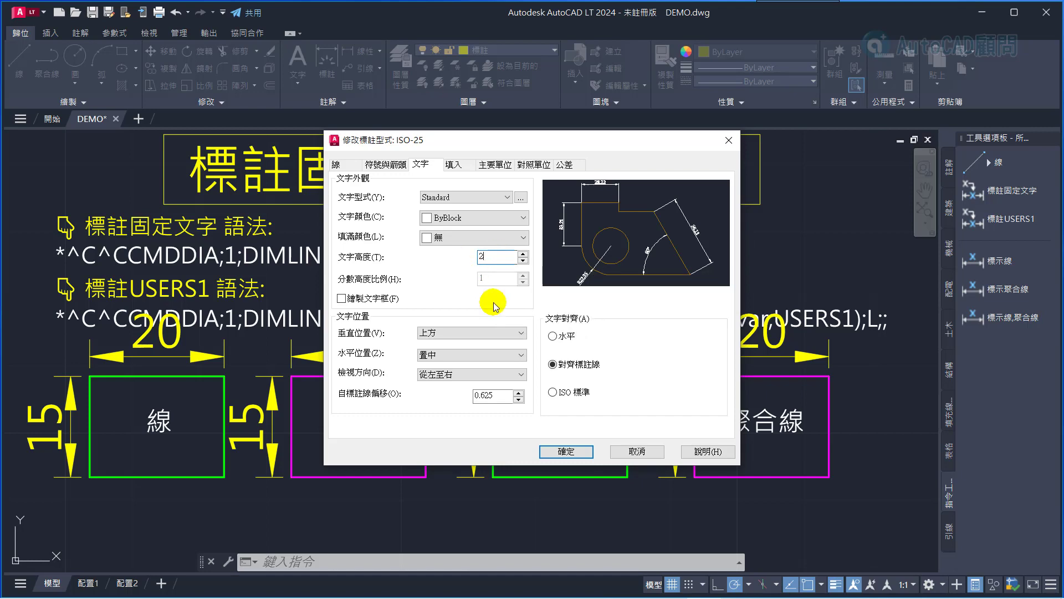
left_click(565, 450)
left_click(617, 407)
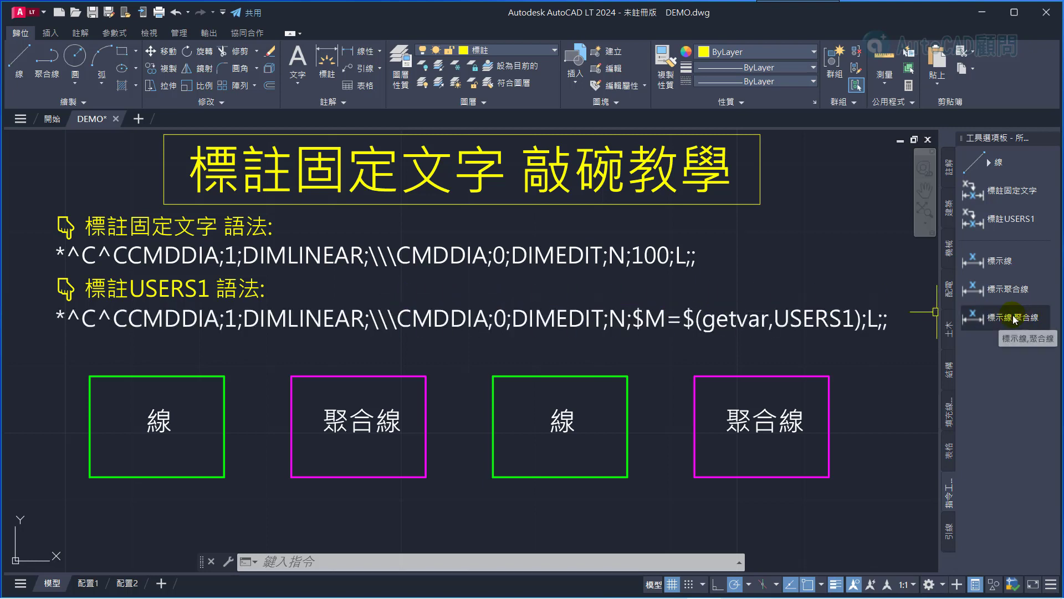
Step: Inspect the 標註固定文字 tool's command string in its Properties without changing it
right_click(988, 188)
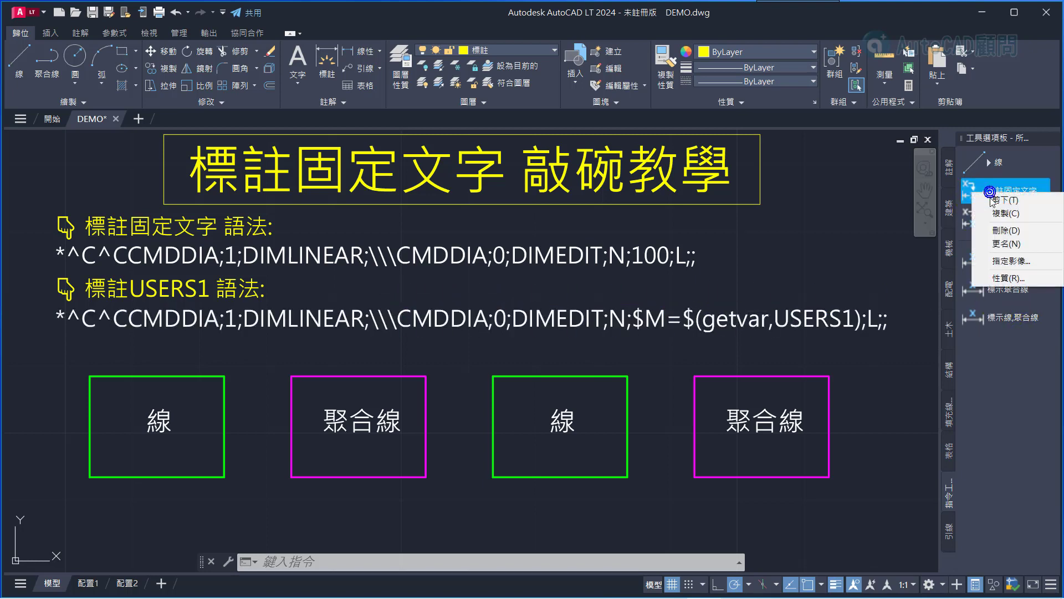
left_click(998, 277)
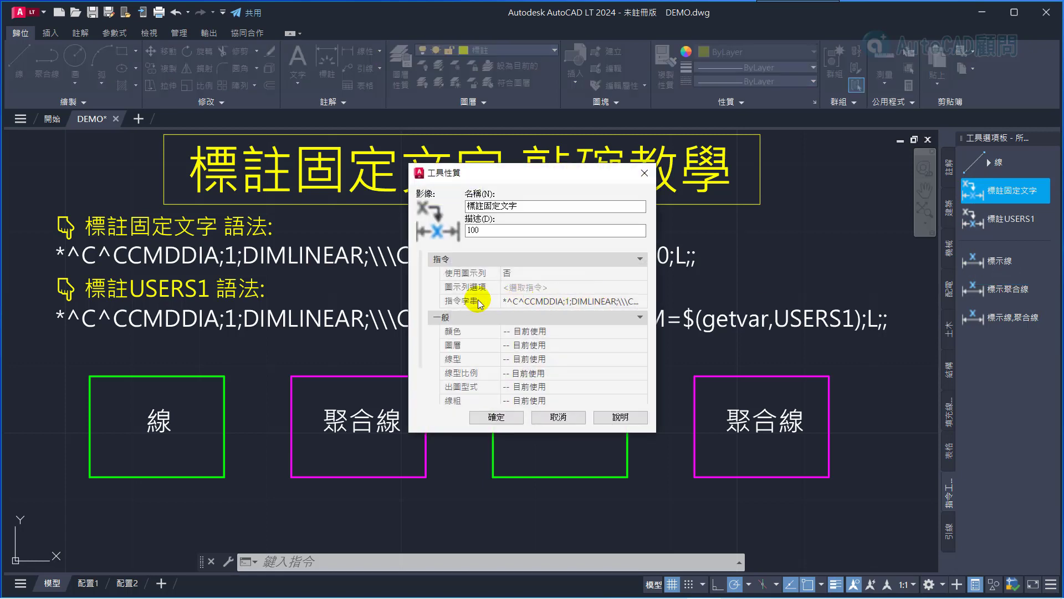
left_click(560, 300)
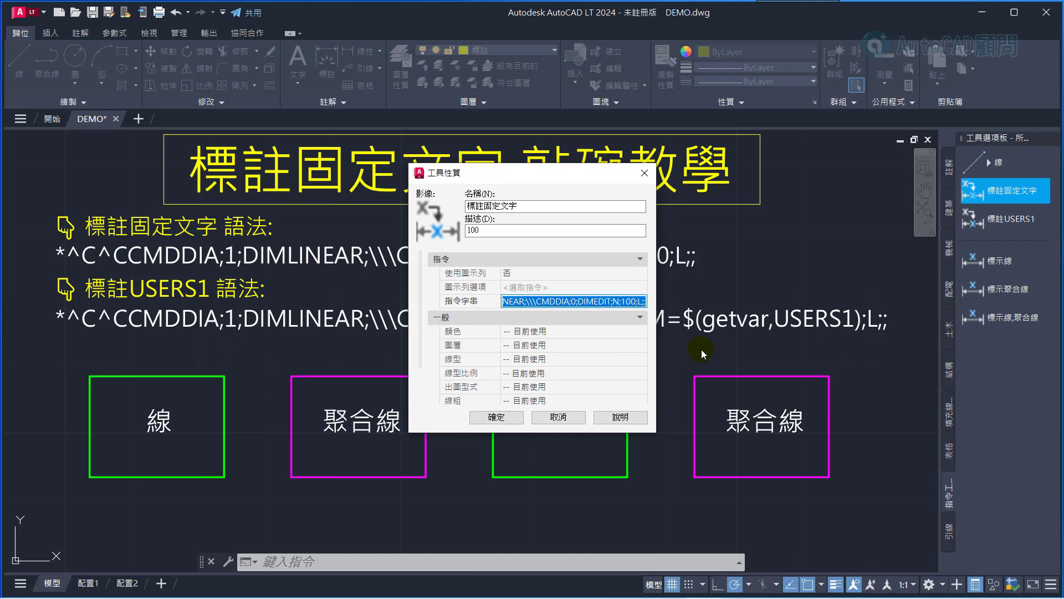
left_click(573, 420)
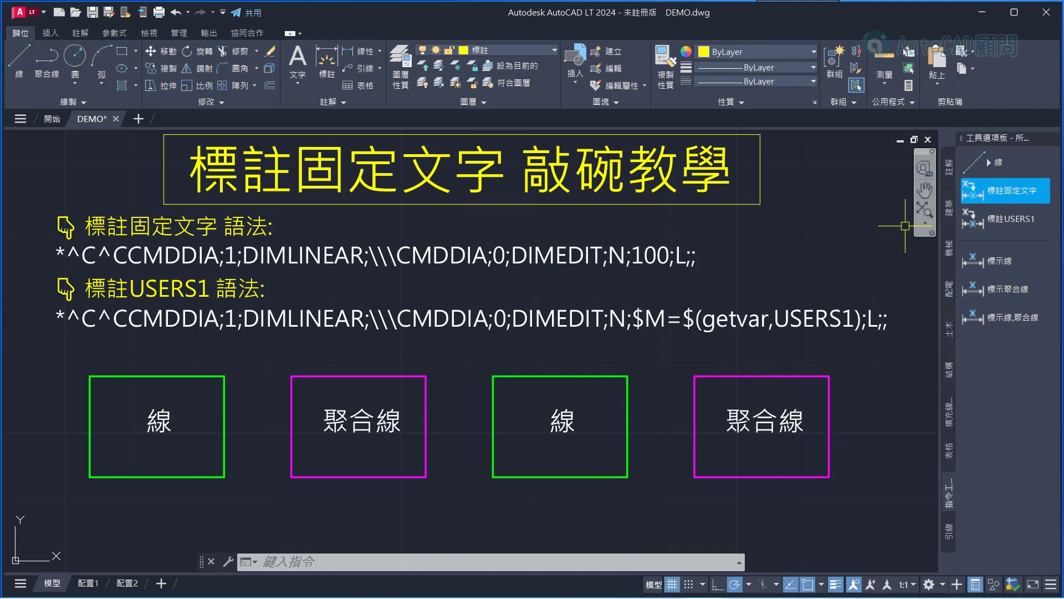
Step: Dimension the magenta rectangle's right and bottom edges with 標註固定文字, both reading 100
left_click(986, 191)
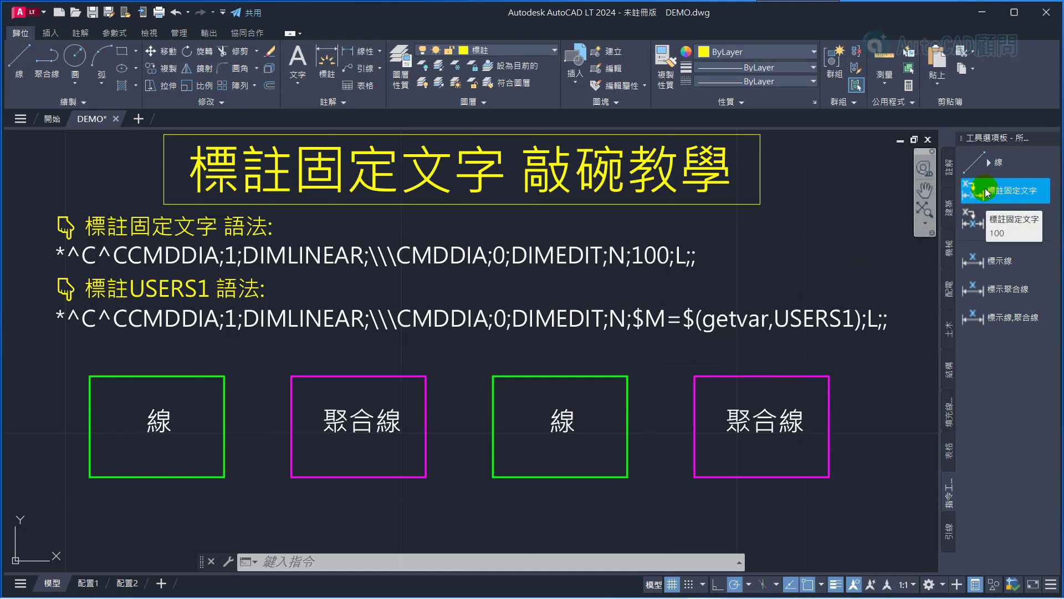
left_click(983, 194)
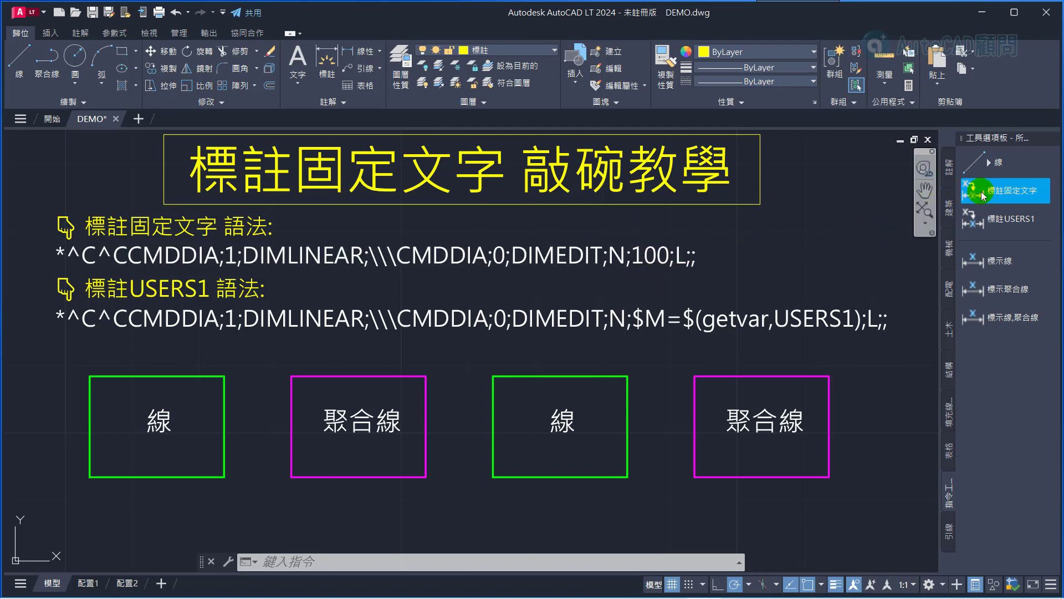
key("Return")
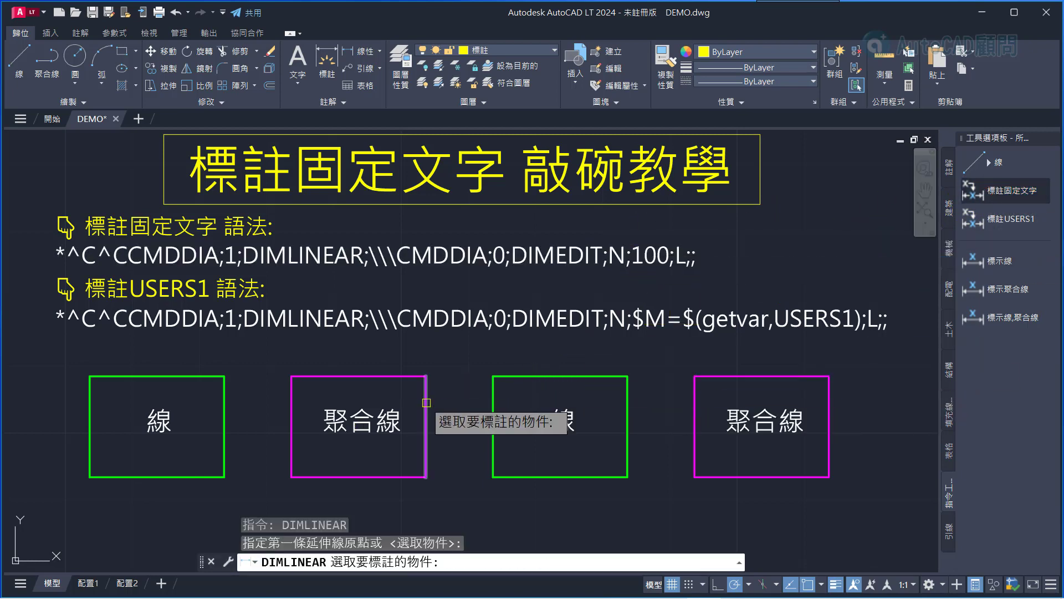
left_click(426, 402)
left_click(457, 422)
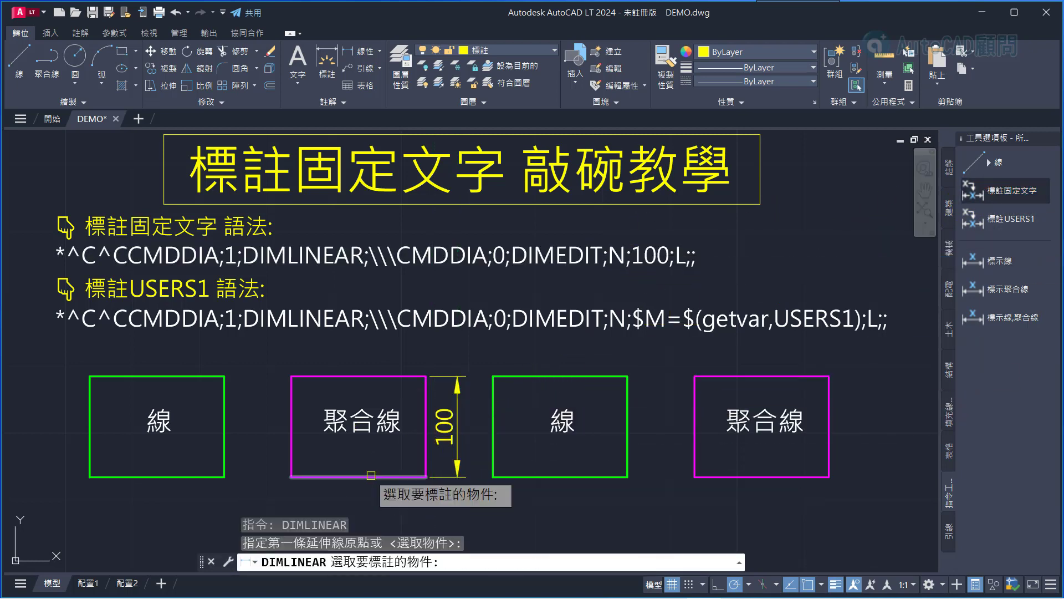
left_click(370, 475)
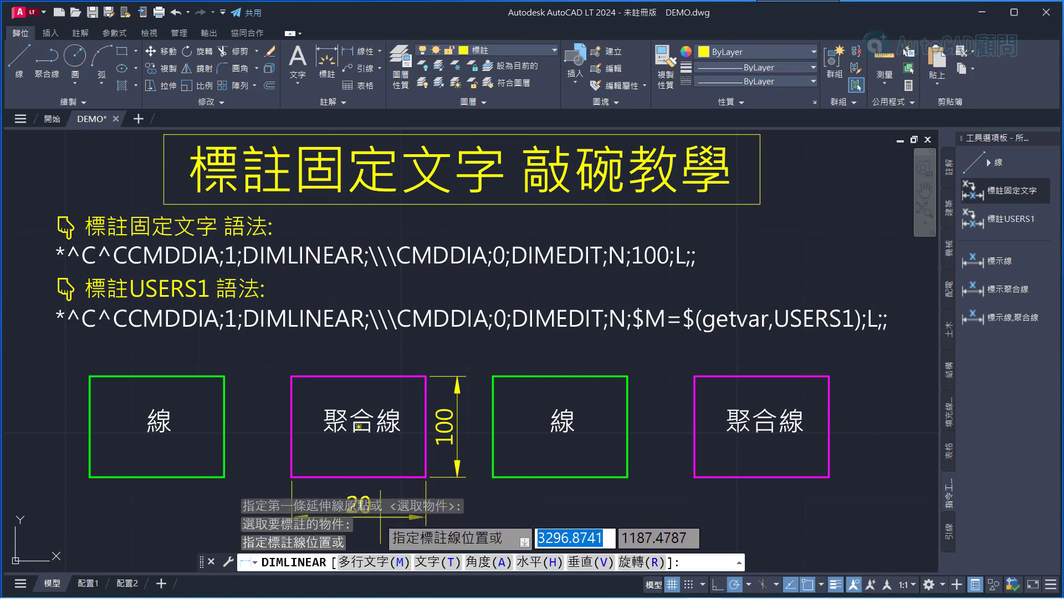
left_click(519, 519)
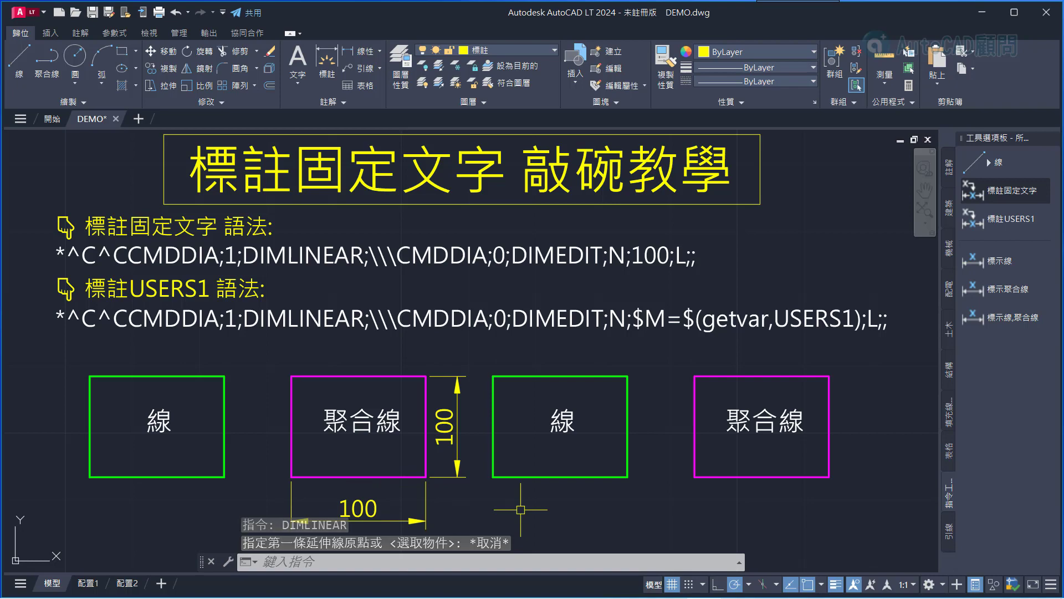
left_click(1010, 191)
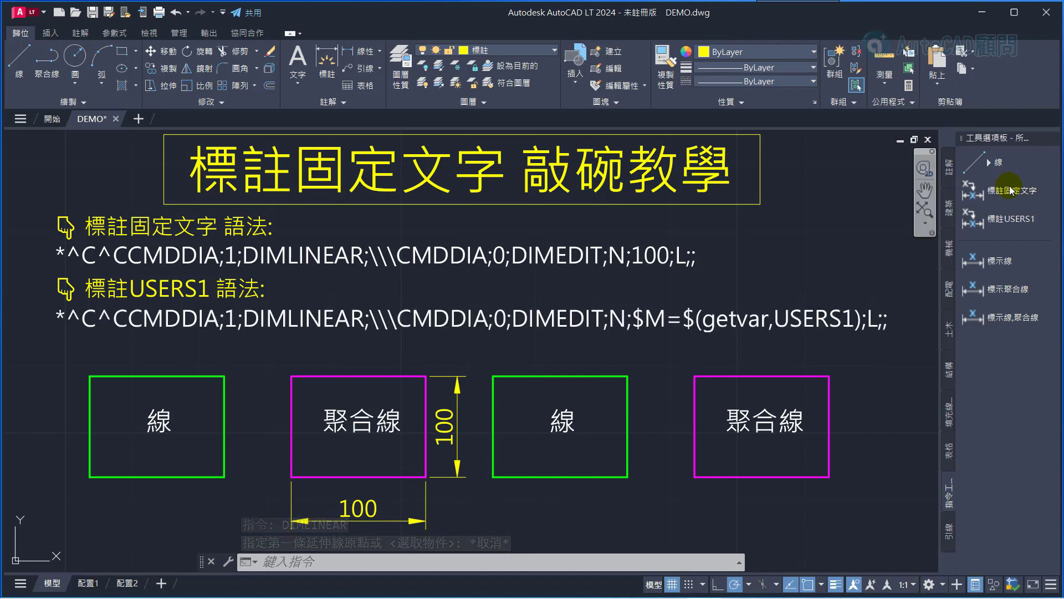
right_click(1010, 191)
Step: Change the 標註固定文字 tool's fixed dimension value from 100 to 200
left_click(1003, 281)
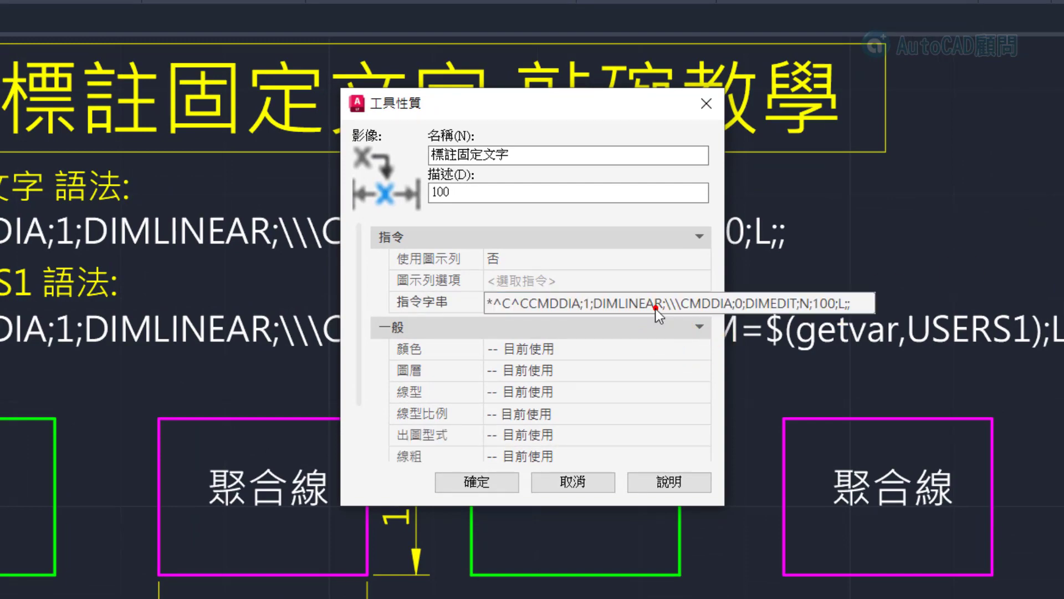
left_click(655, 304)
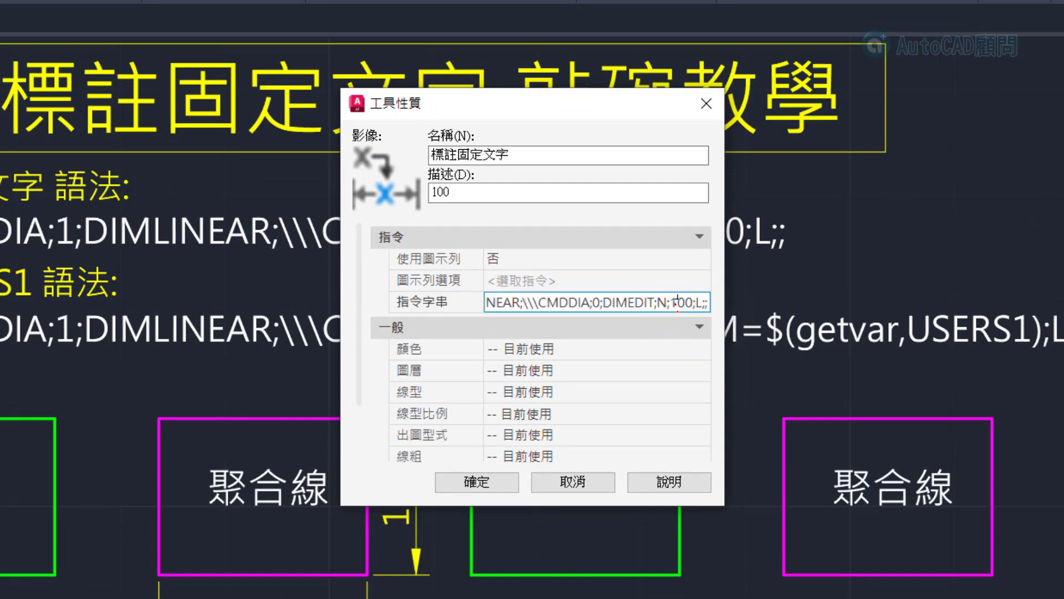
left_click(677, 305)
key("BackSpace")
type("2")
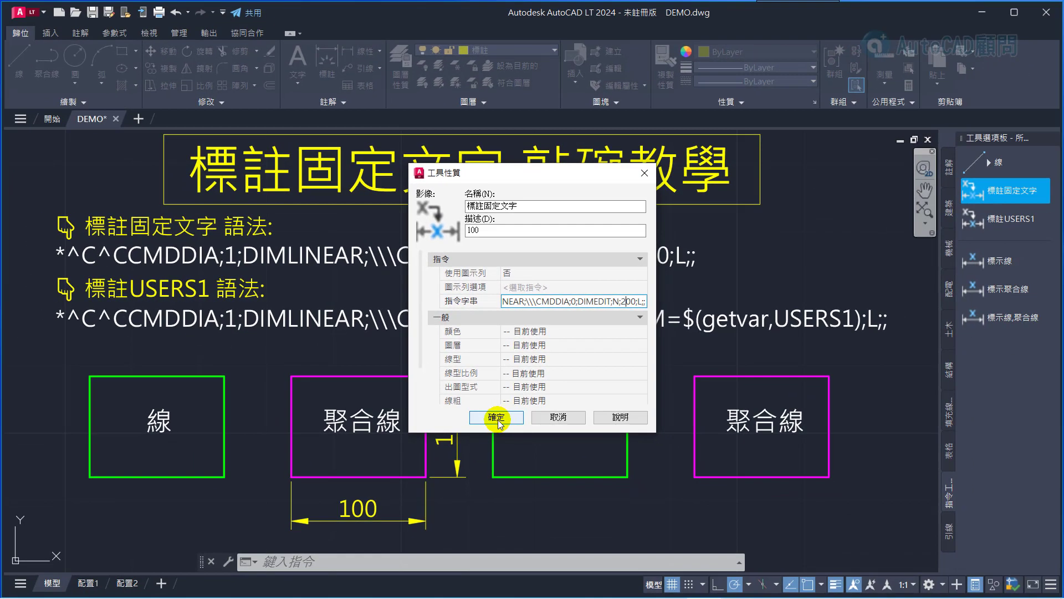
left_click(490, 437)
Step: Dimension the right magenta rectangle's side and bottom edges with the 200 fixed text
left_click(993, 196)
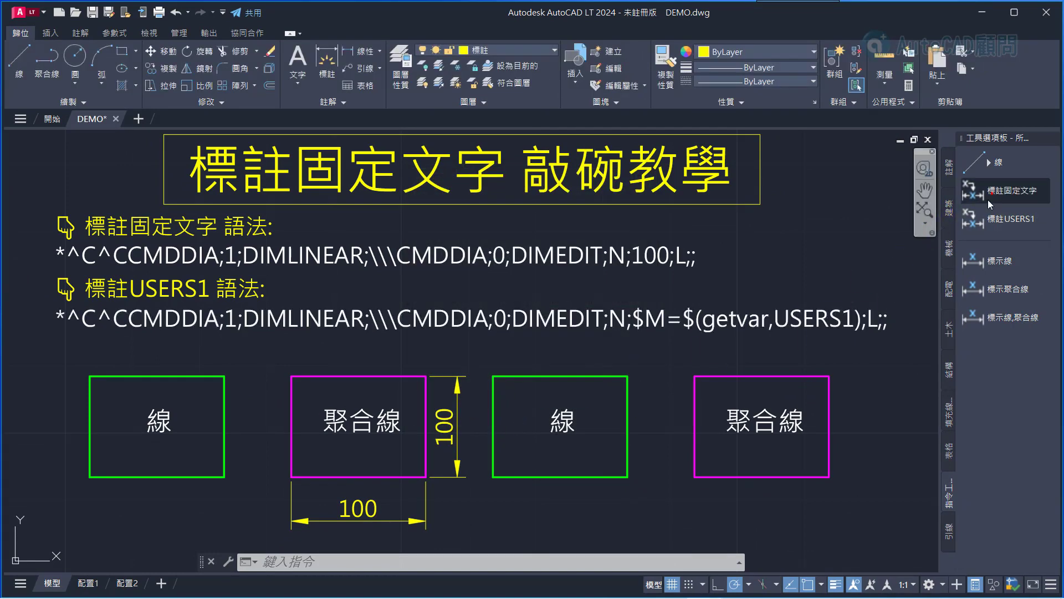
left_click(696, 405)
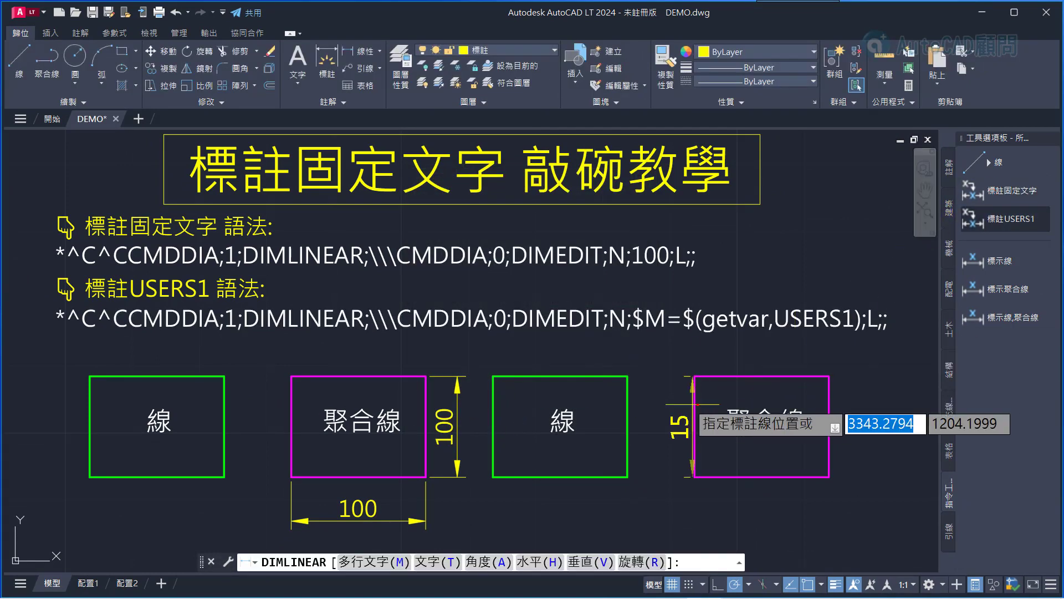
left_click(662, 427)
left_click(764, 476)
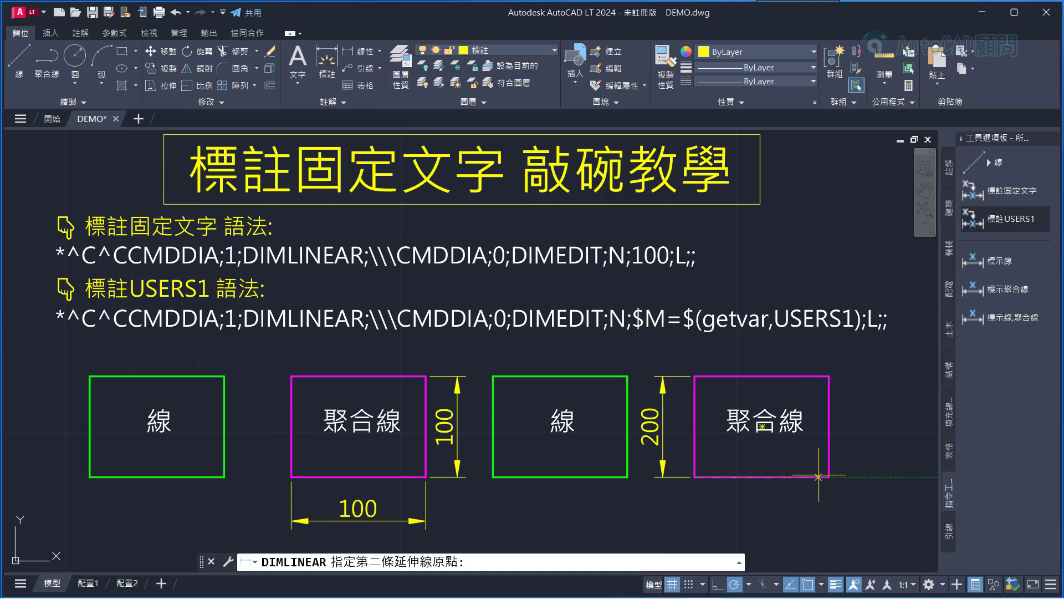
left_click(776, 505)
key("Escape")
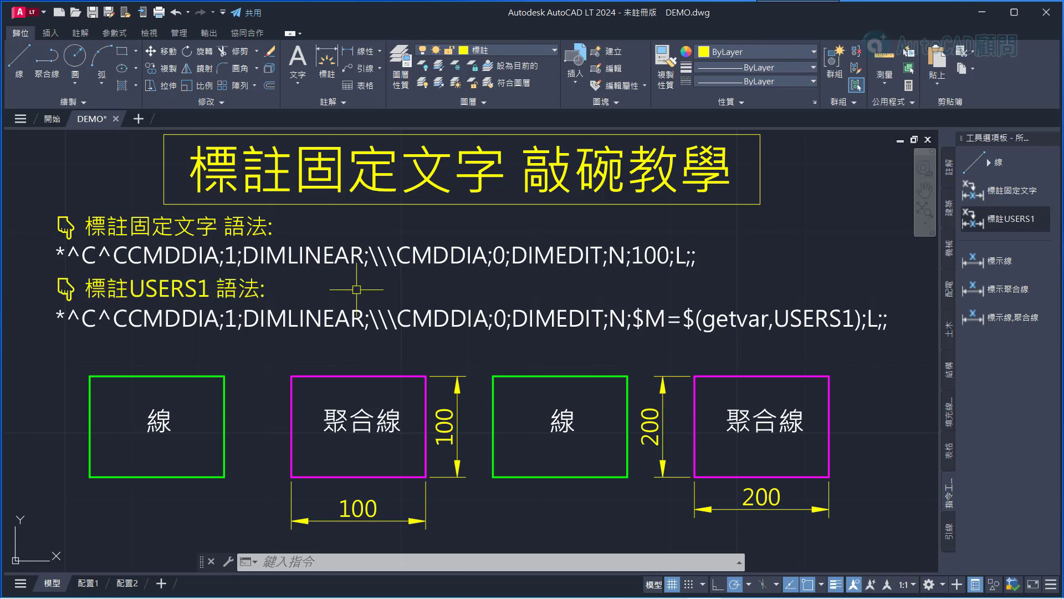
Step: Set the USERS1 system variable to AA
type("US")
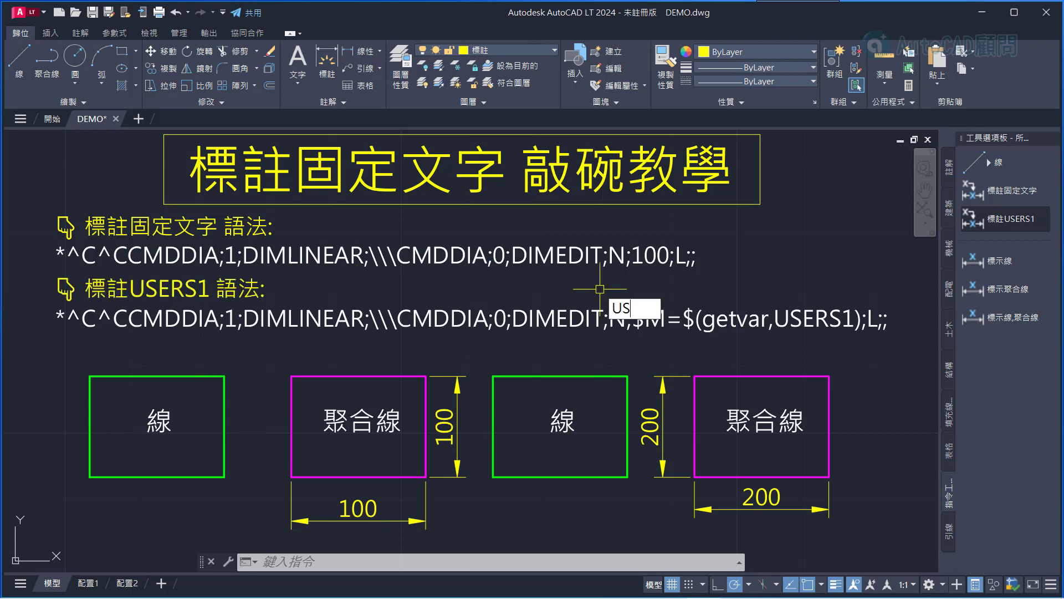
type("ERS1")
key("Return")
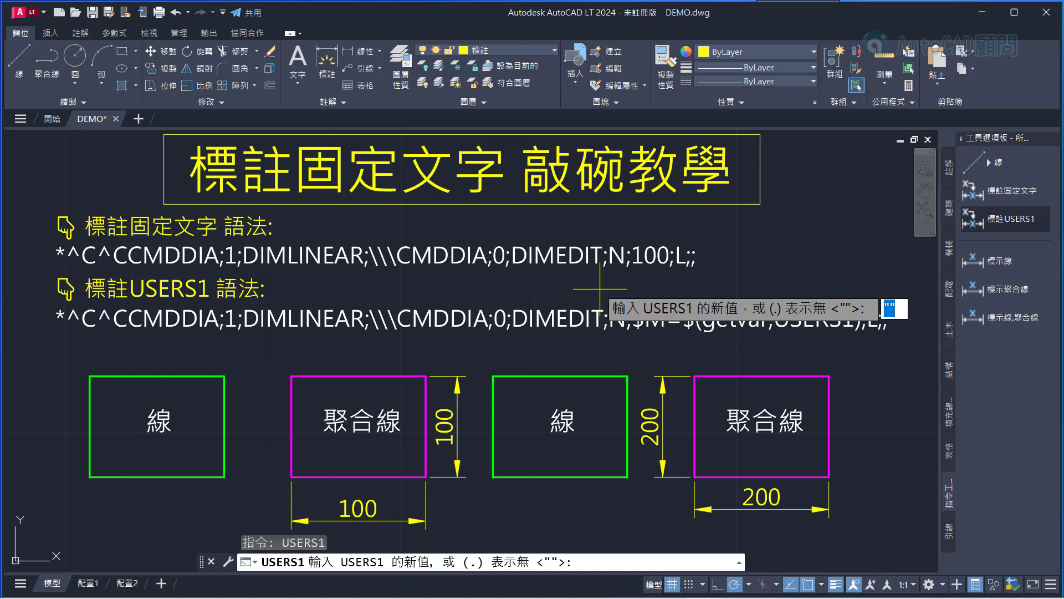
key("Return")
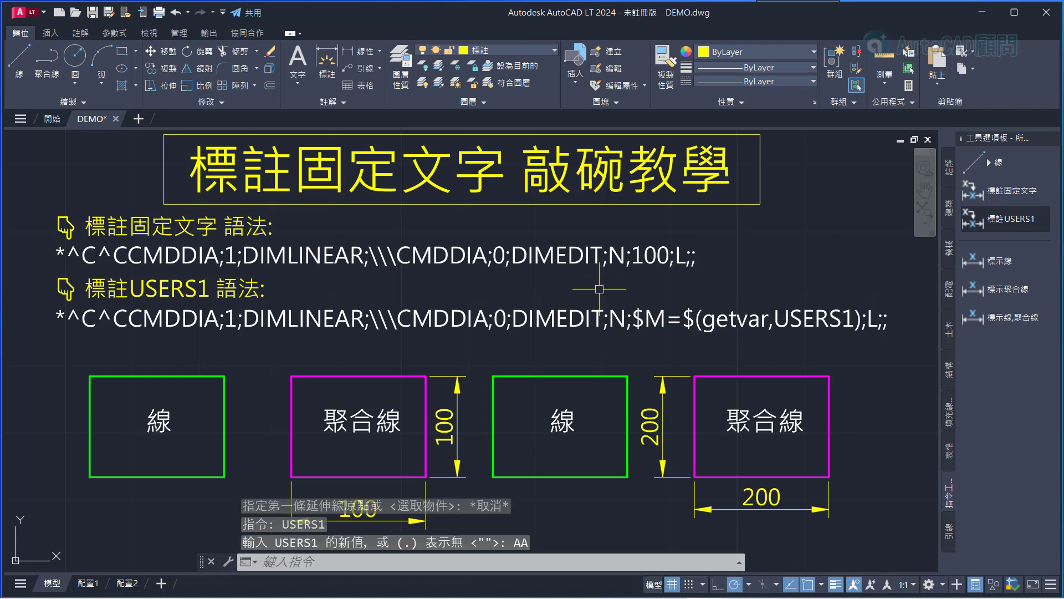
left_click(421, 319)
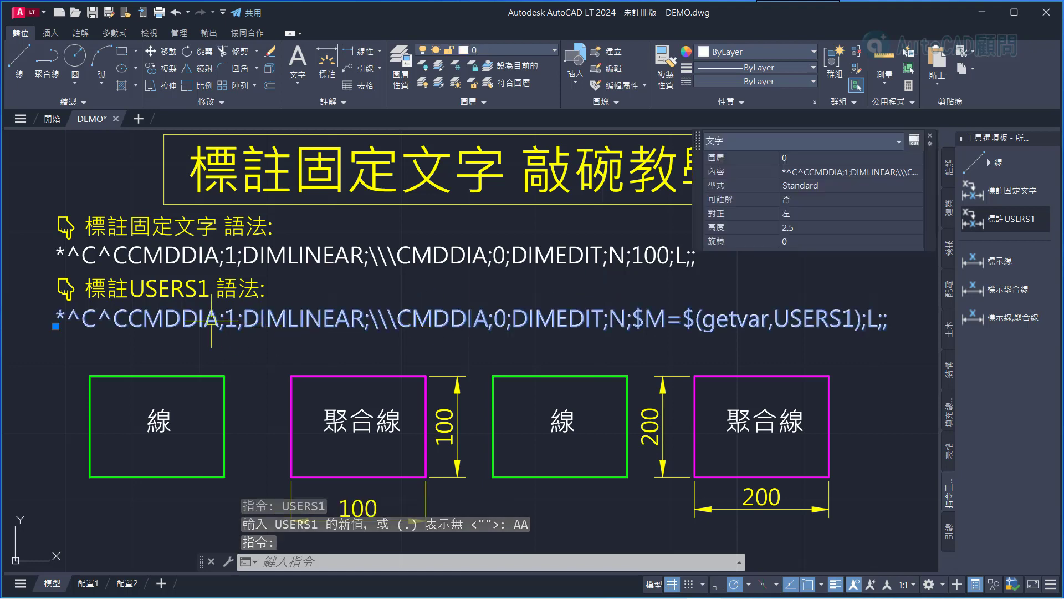
key("Escape")
Step: Review the 標註USERS1 tool's properties, then start a dimension with that tool
right_click(996, 220)
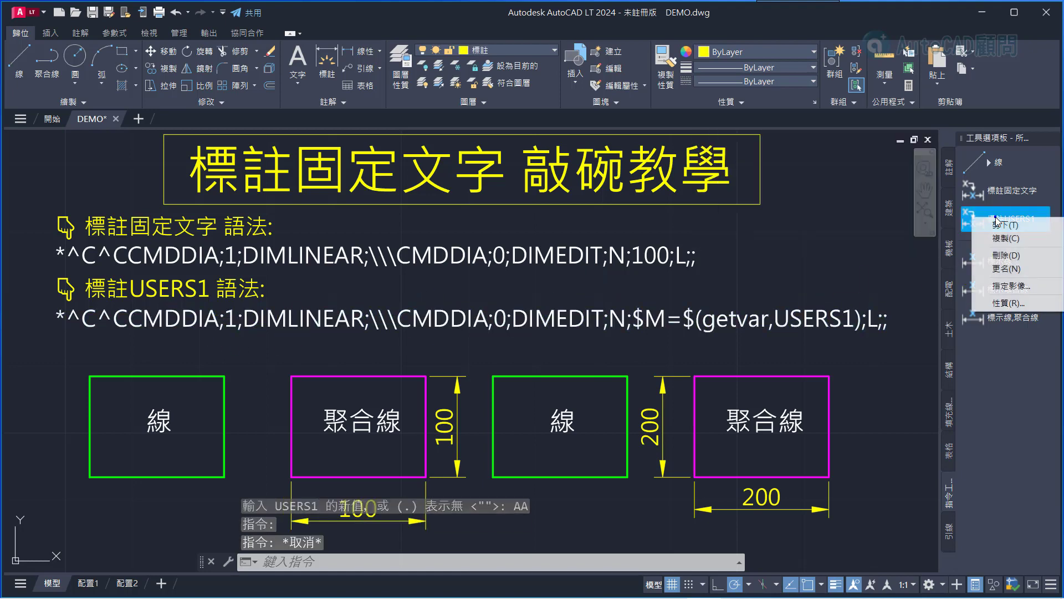
left_click(1013, 303)
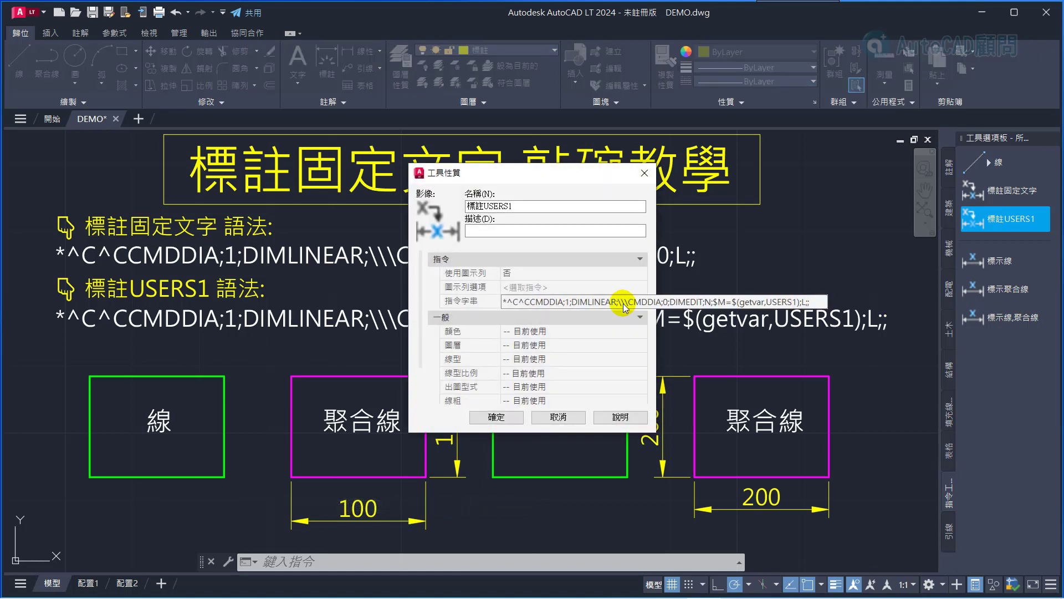
key("Escape")
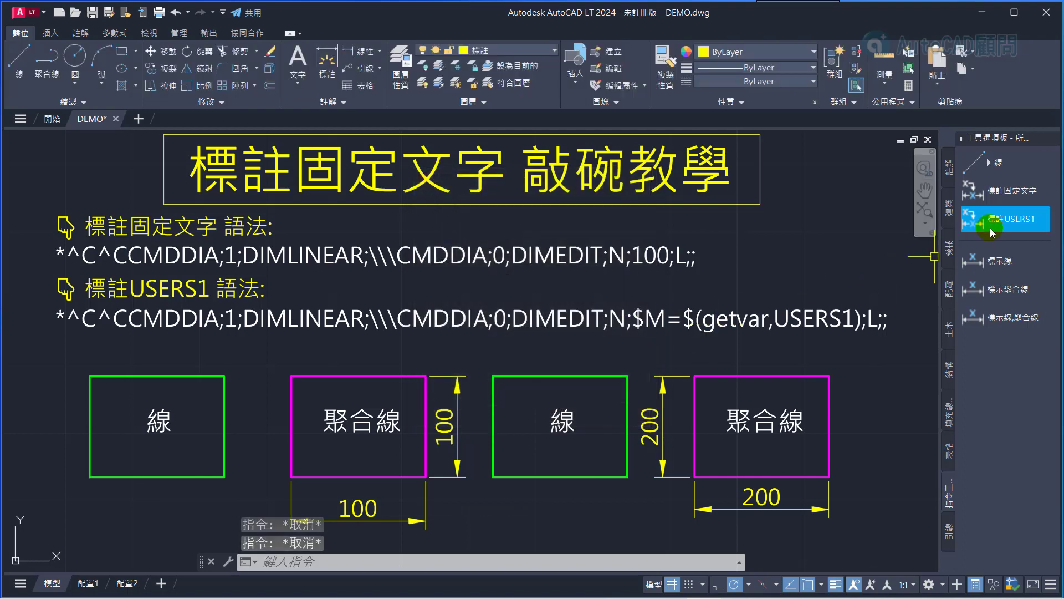
left_click(976, 230)
Step: Add AA dimensions to the first green rectangle's side and bottom and the magenta rectangle's top
key("Return")
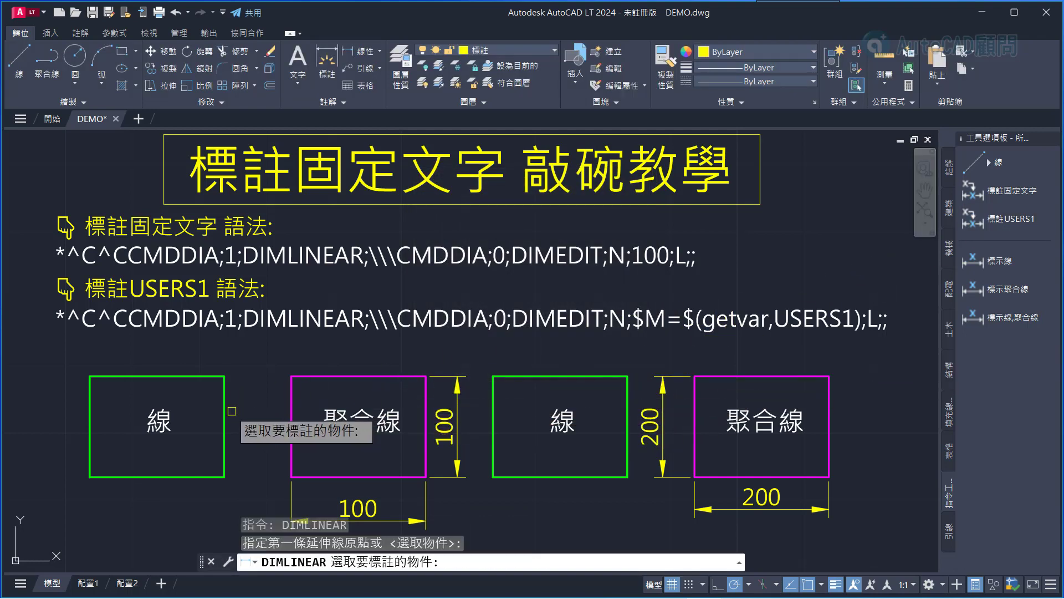
left_click(225, 411)
left_click(254, 422)
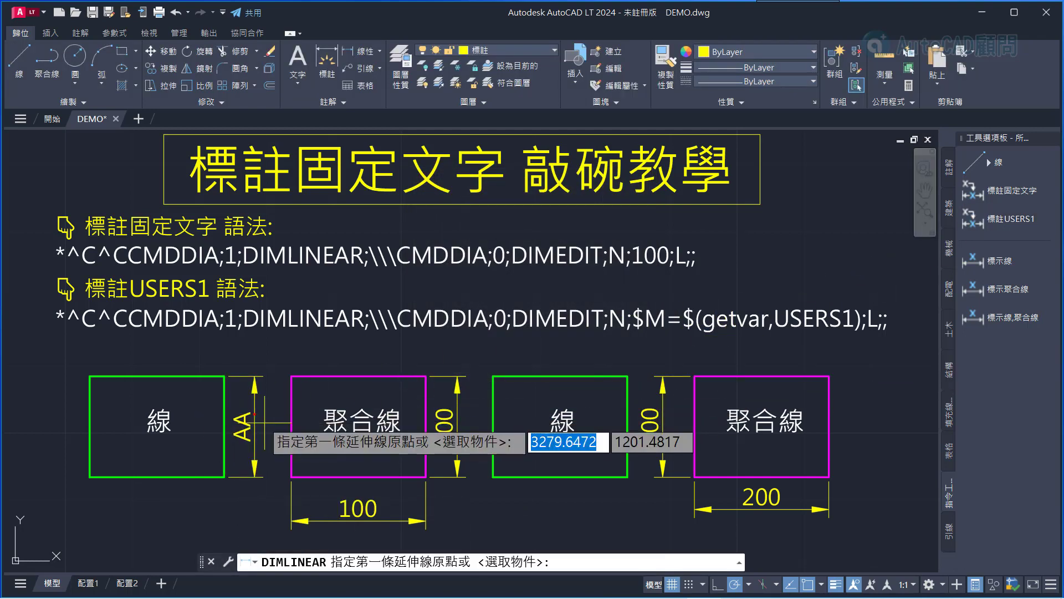
key("Return")
left_click(166, 475)
left_click(161, 516)
key("Return")
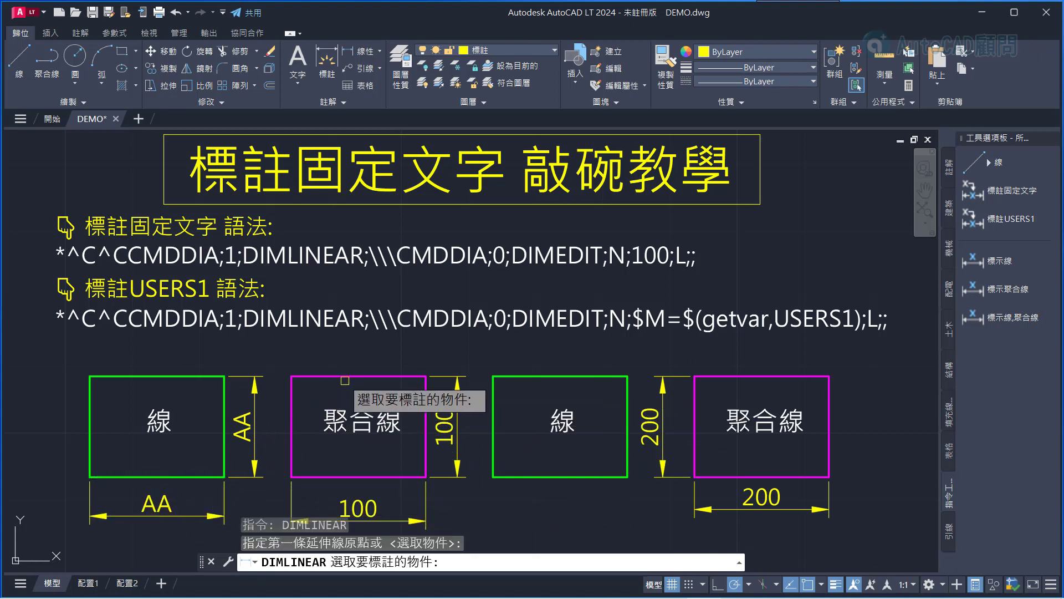
left_click(346, 377)
left_click(352, 357)
key("Escape")
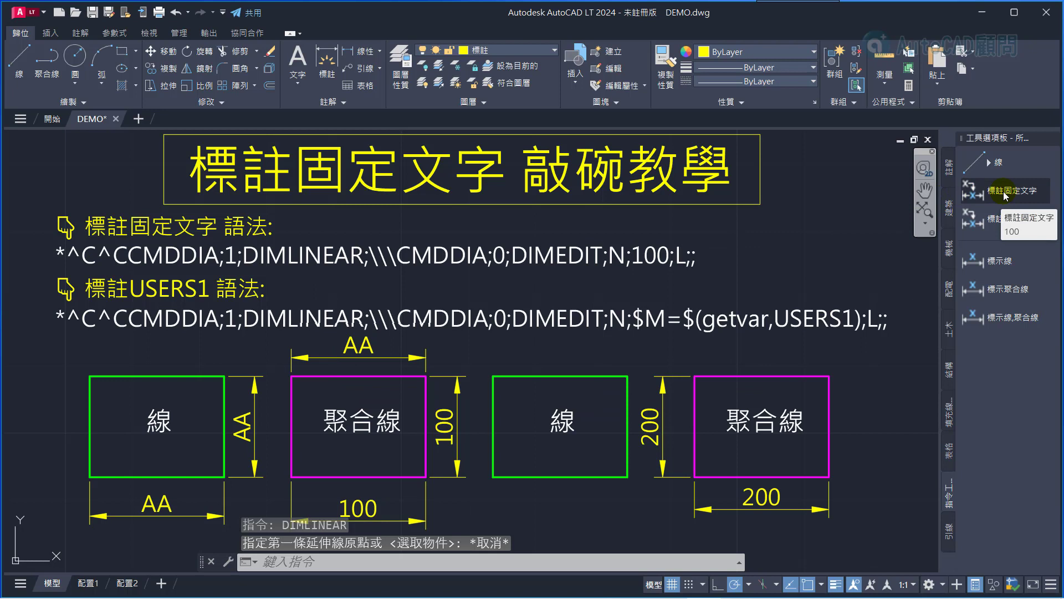
Step: Set the USERS1 variable to BB
right_click(1004, 194)
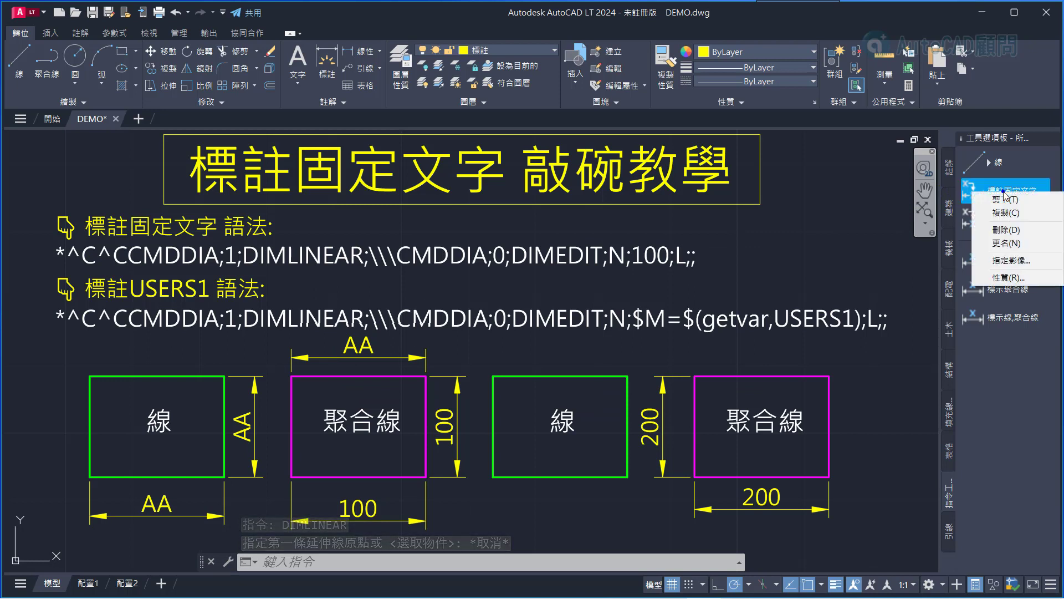
left_click(1005, 213)
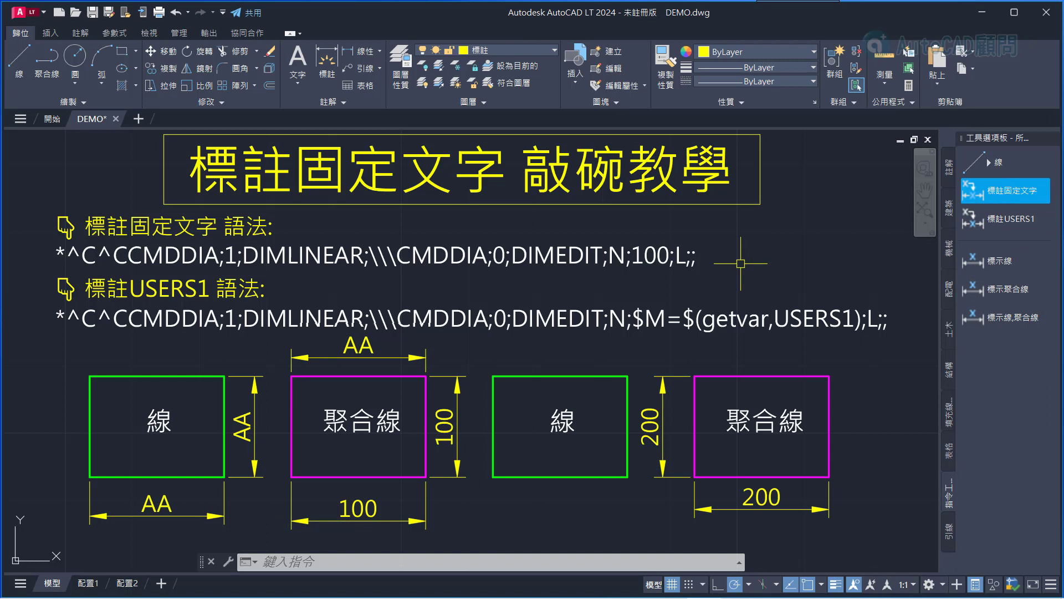
type("US")
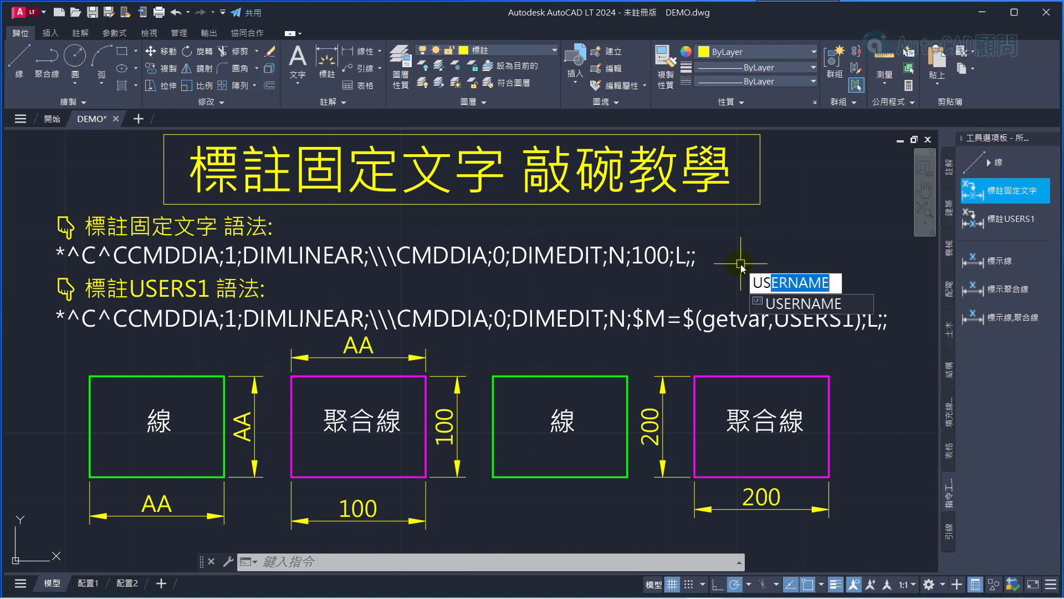
type("ERS1")
key("Return")
type("\\")
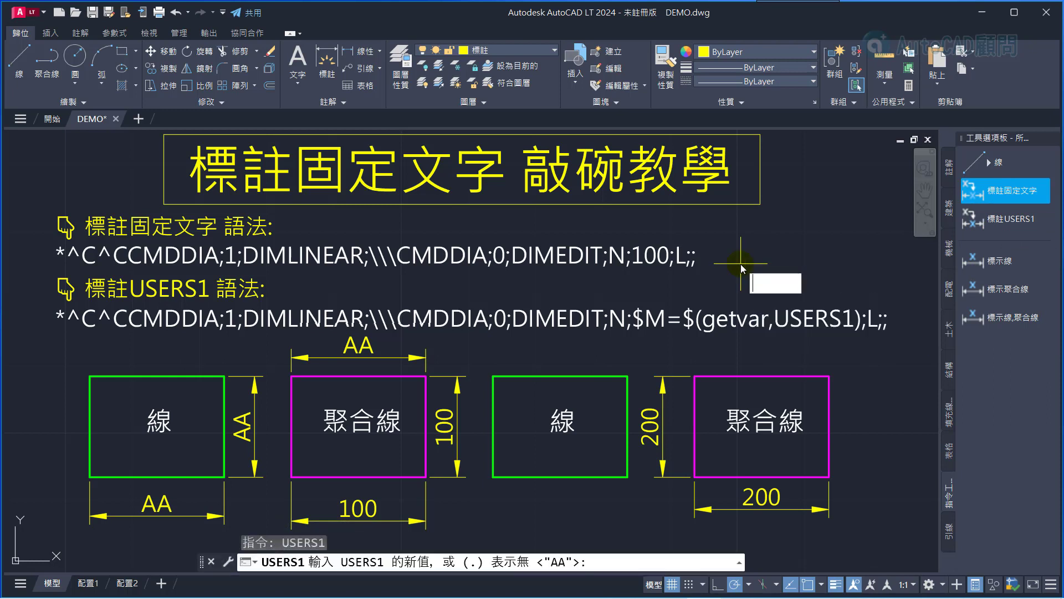
type("BB")
key("Return")
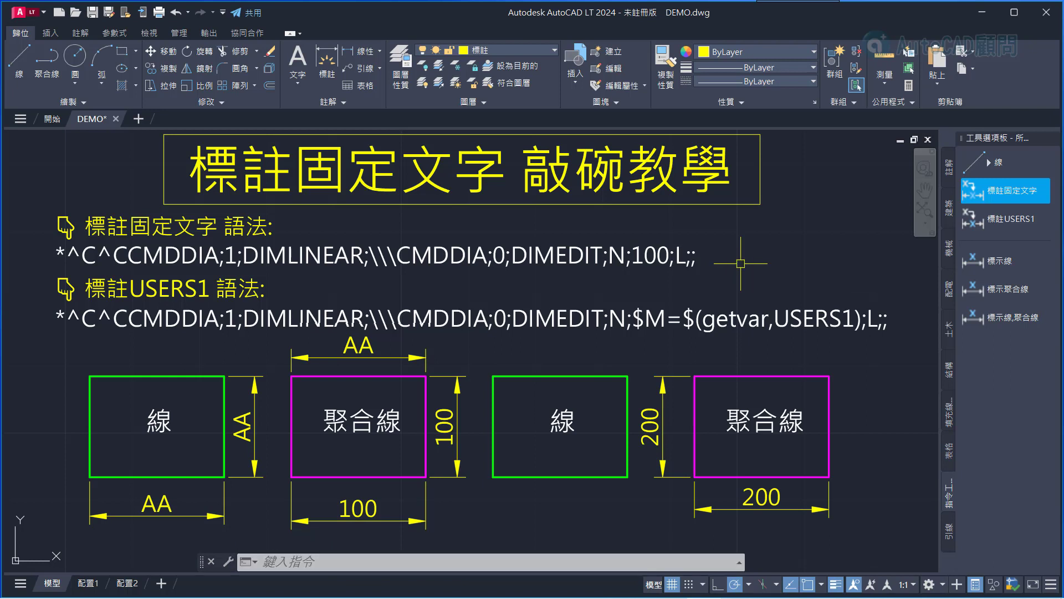
Step: Dimension the second green rectangle's top and bottom edges with BB text
left_click(997, 219)
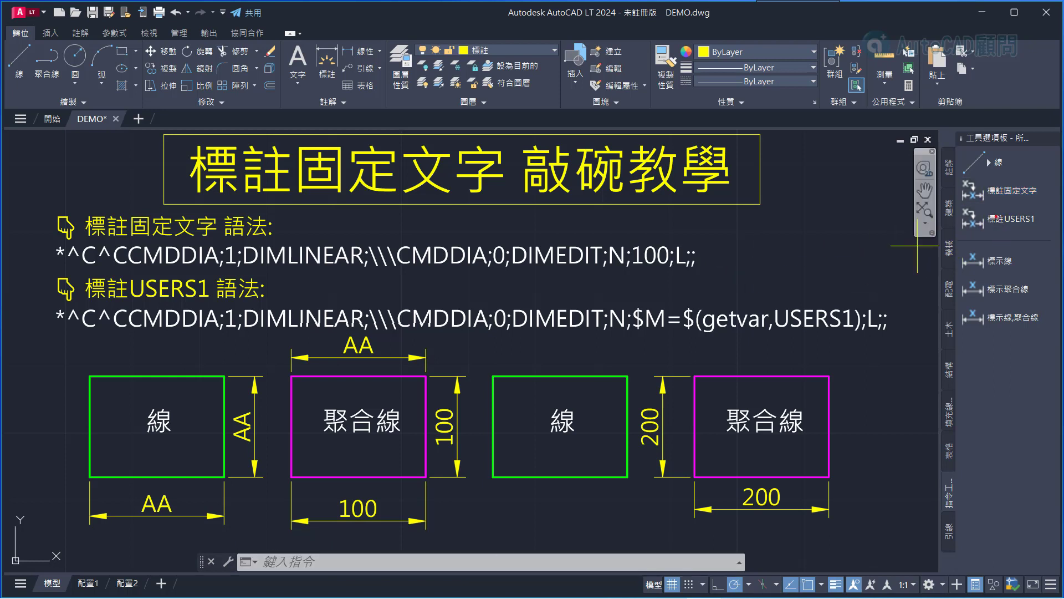
left_click(562, 376)
left_click(561, 353)
key("Return")
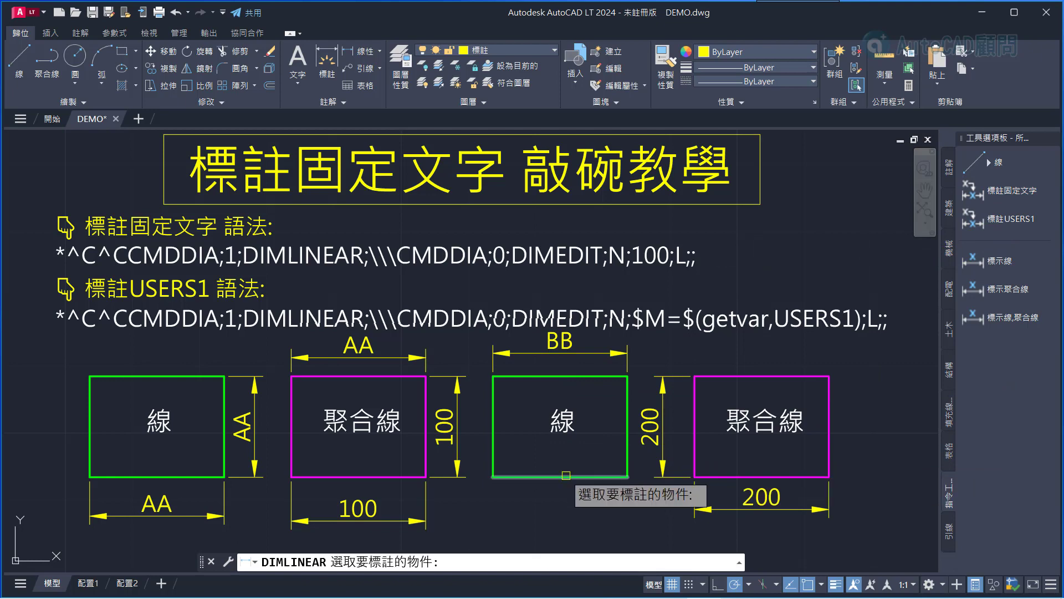
left_click(565, 476)
left_click(563, 503)
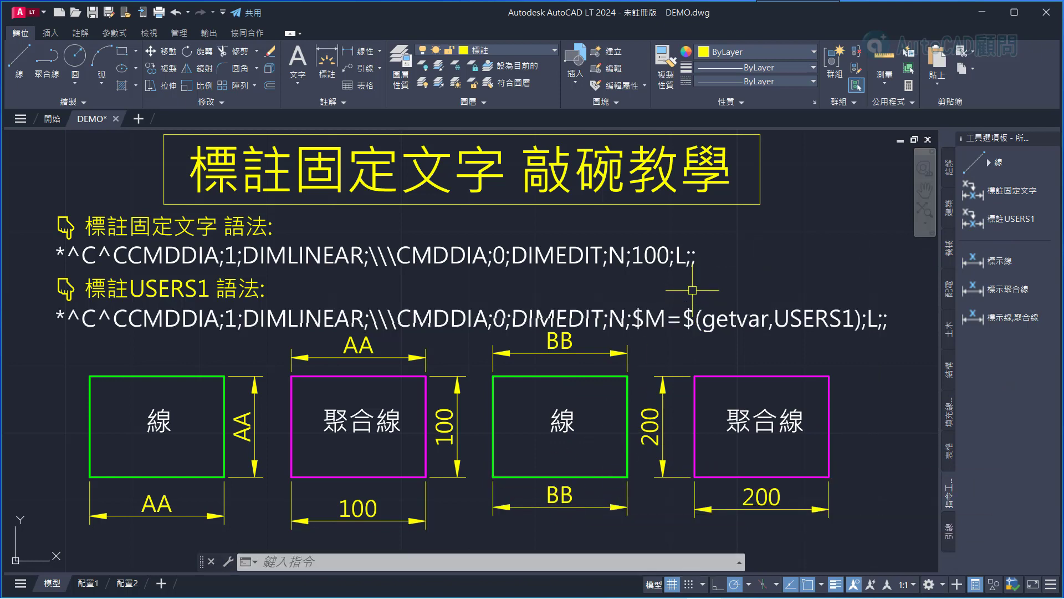
Step: Clear the USERS1 variable to an empty value
type("USERS1")
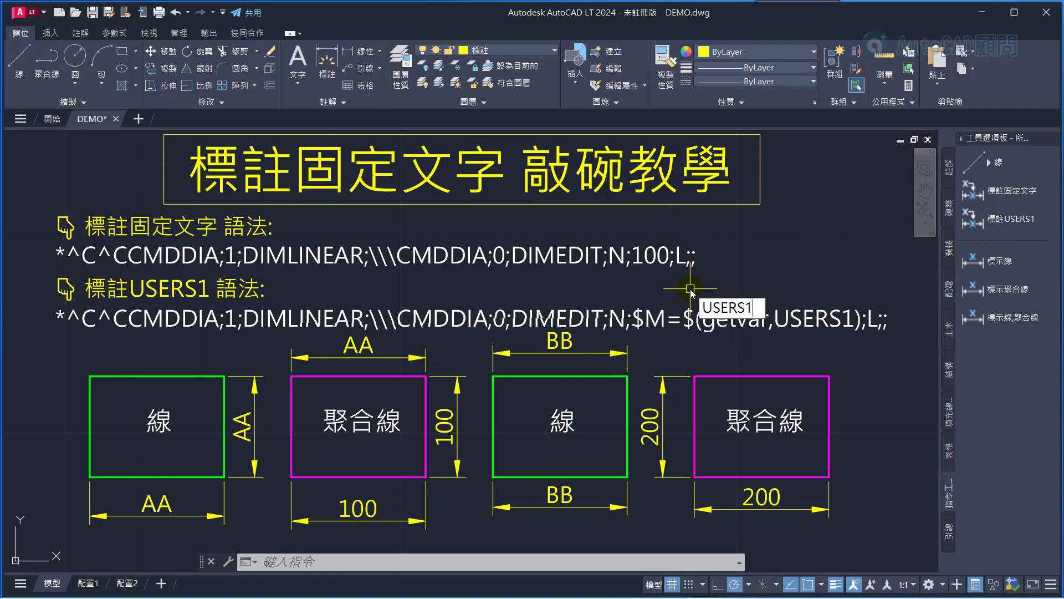
key("Return")
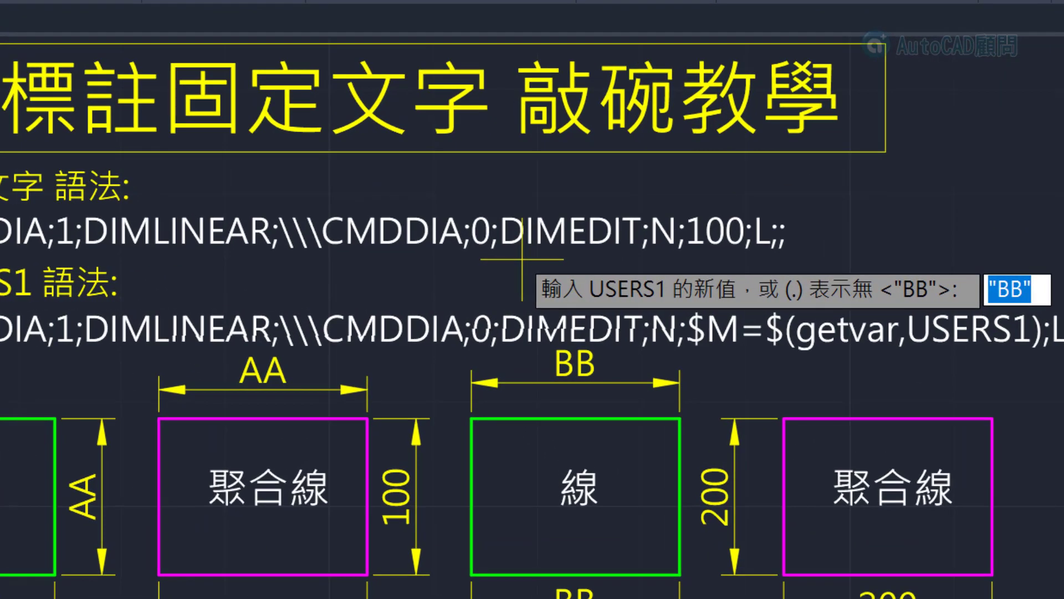
type(".")
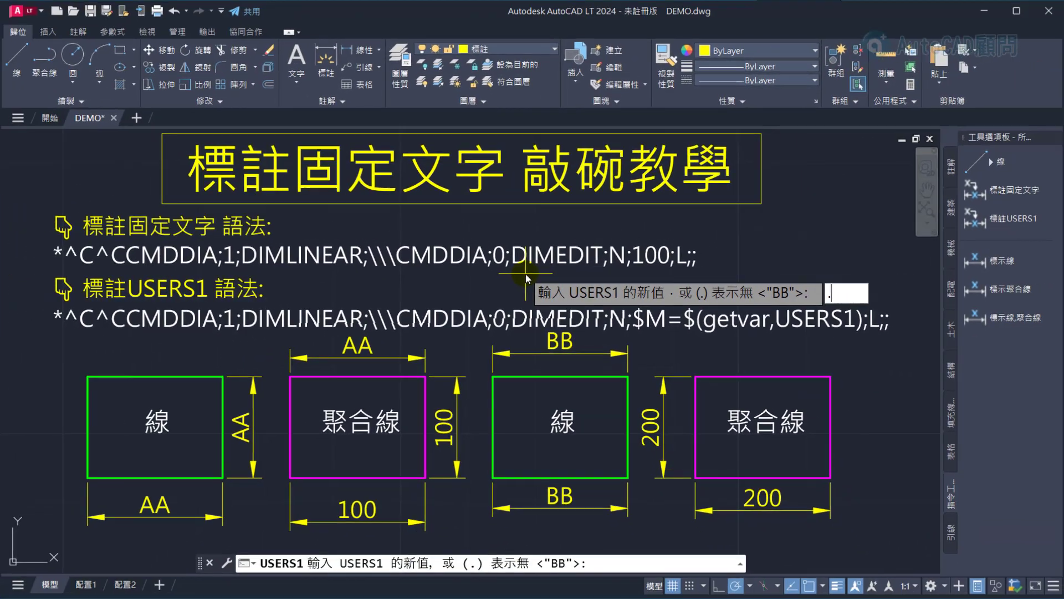
key("Return")
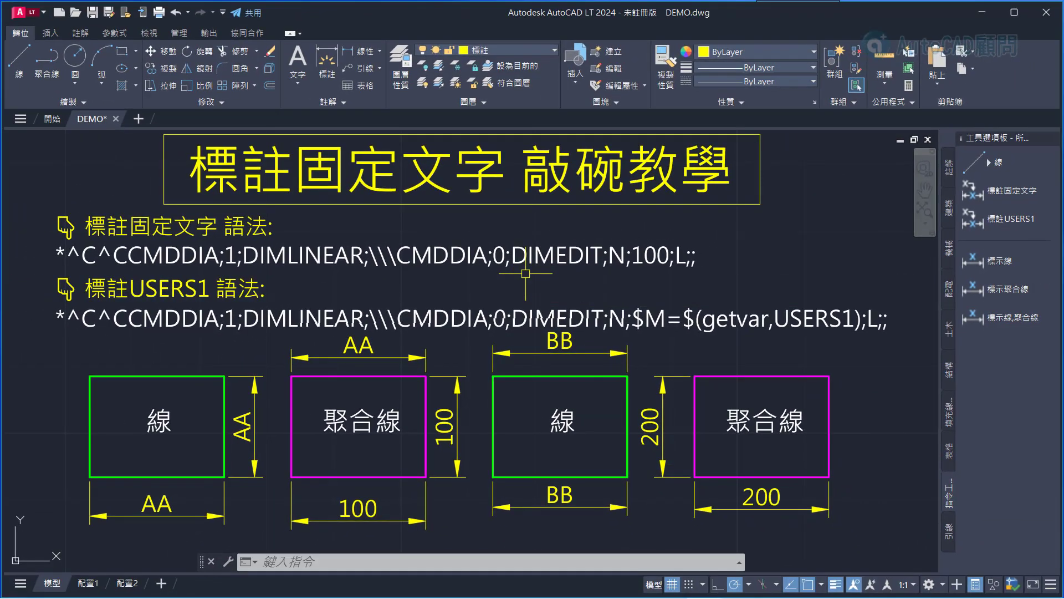
Step: Place a linear dimension at the top right and grip-stretch it to read 12.2
left_click(998, 219)
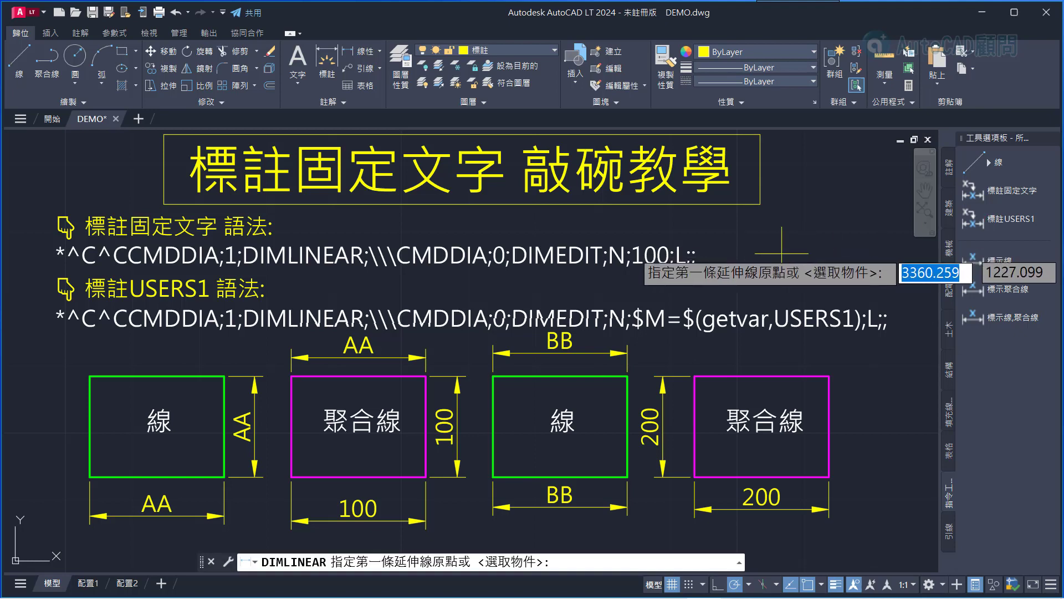
left_click(779, 255)
left_click(836, 254)
left_click(836, 209)
key("Escape")
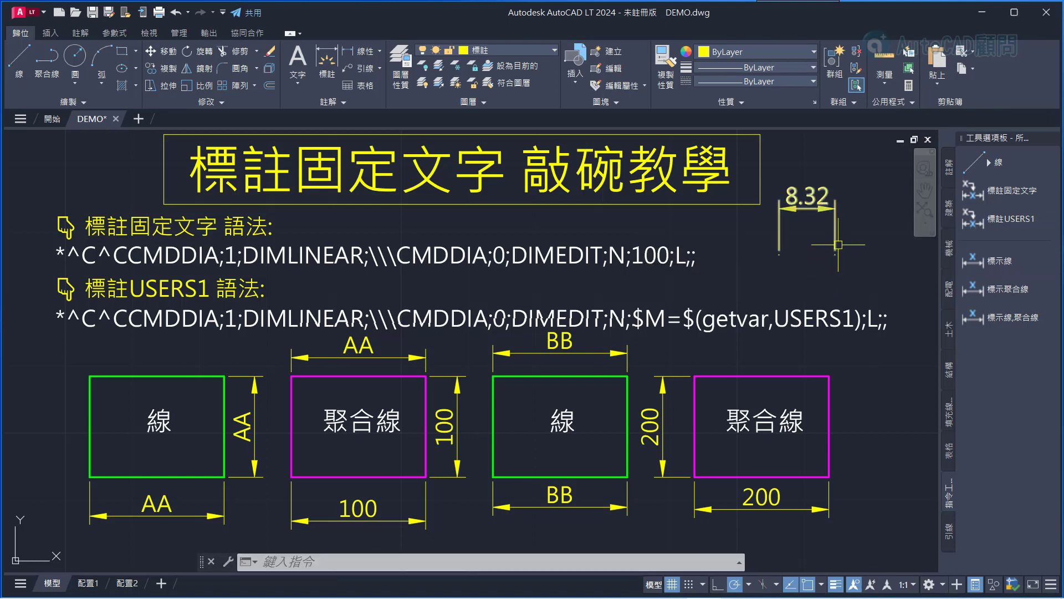
left_click(836, 245)
left_click(861, 254)
key("Escape")
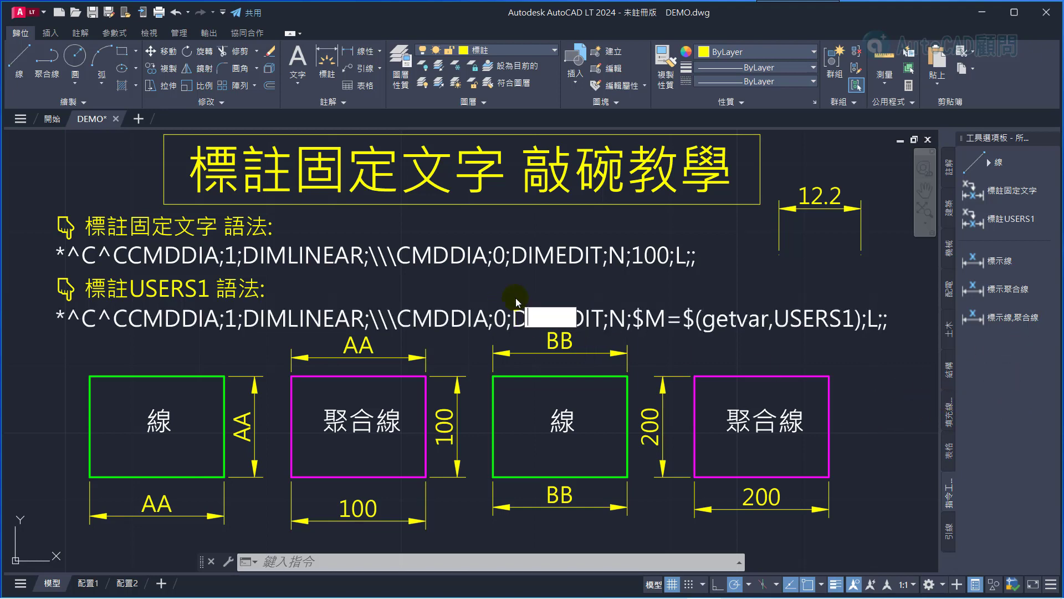
Step: Create a new custom command in CUI and name it USERS1
key("Escape")
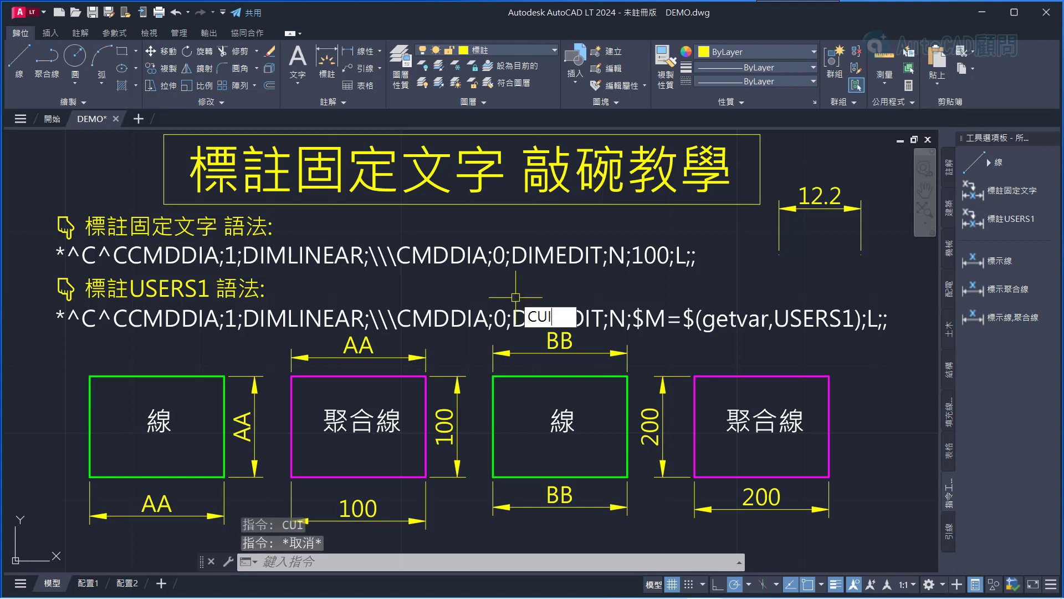
key("Return")
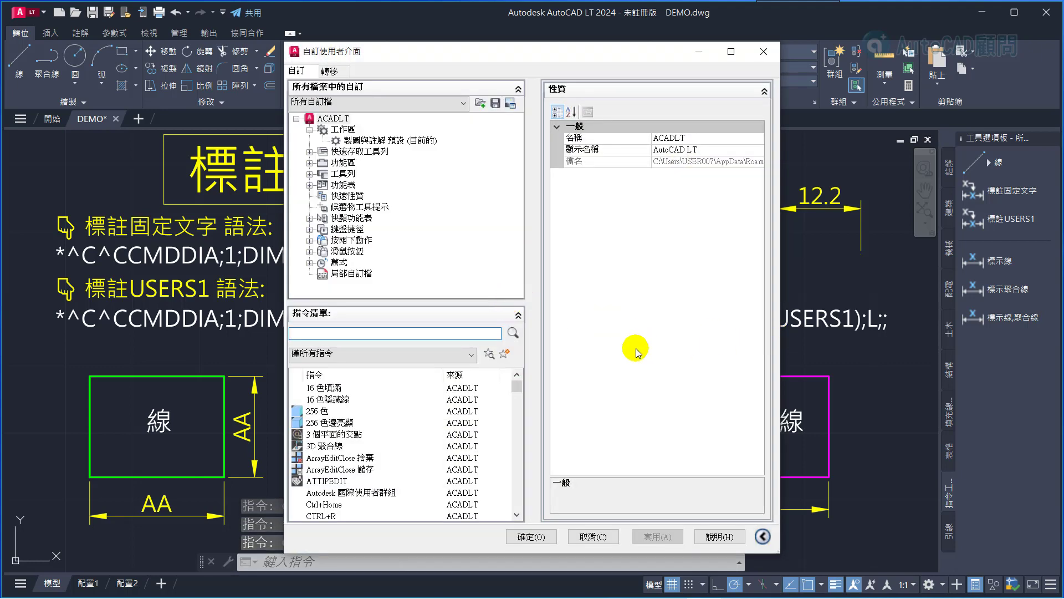
left_click(504, 354)
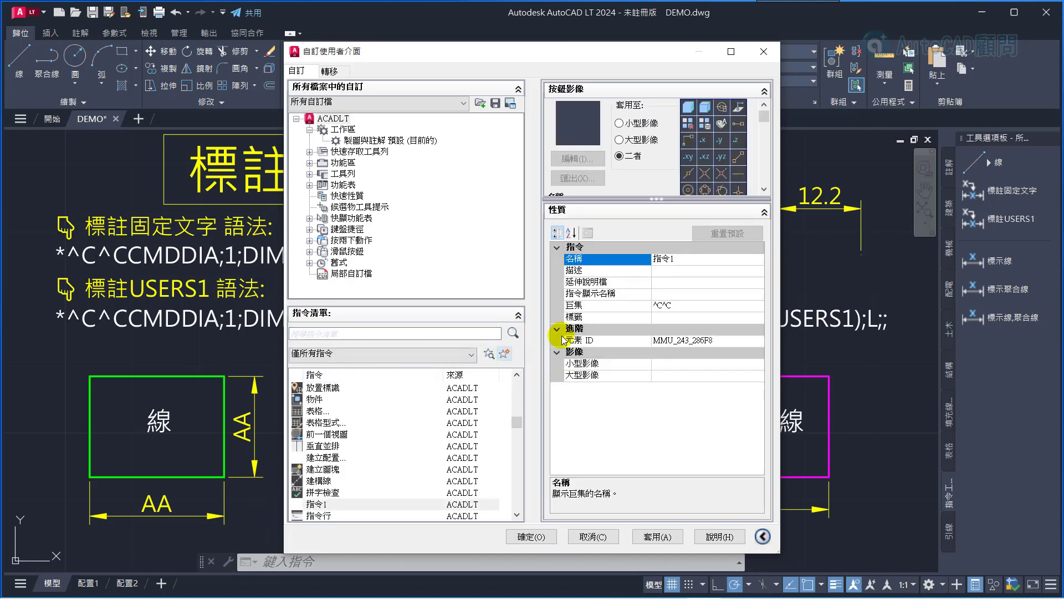
left_click(670, 260)
left_click_drag(670, 259, 629, 266)
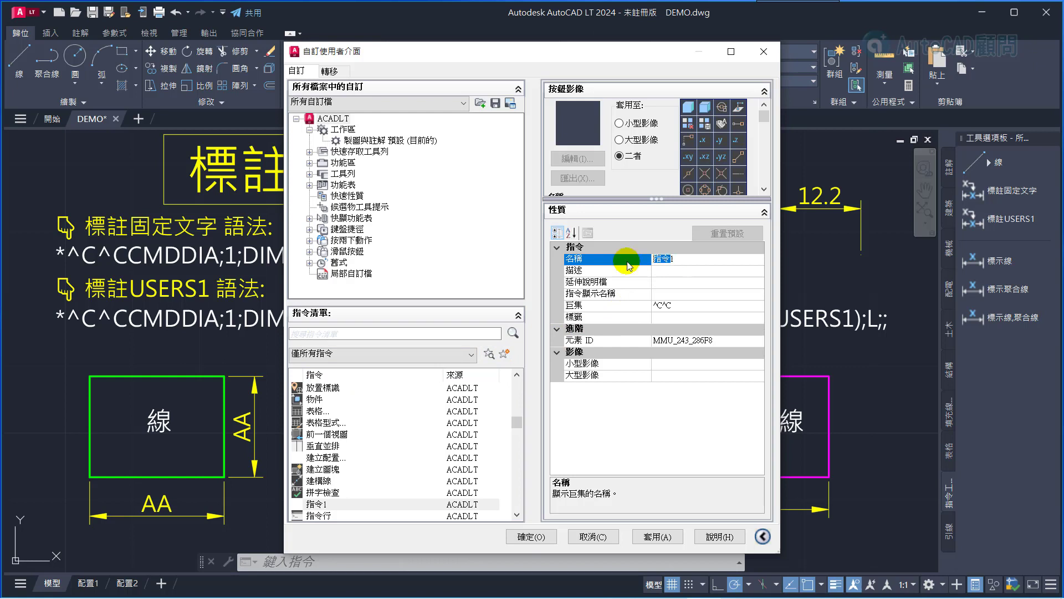
type("USERS1")
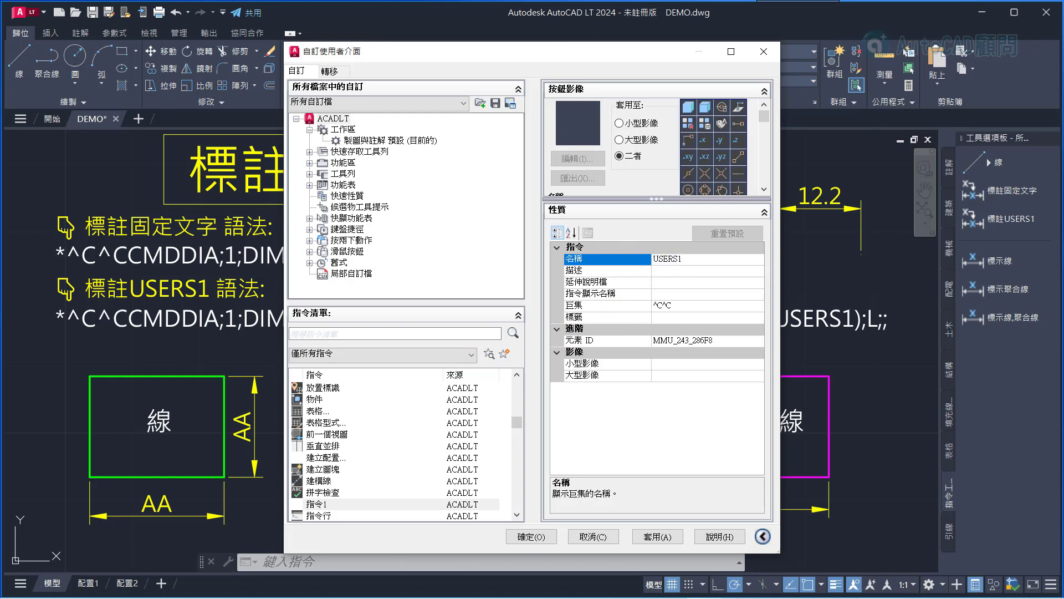
left_click(681, 304)
Step: Set the USERS1 macro to ^C^CUSERS1, apply, and add it to the tool palette
left_click(697, 261)
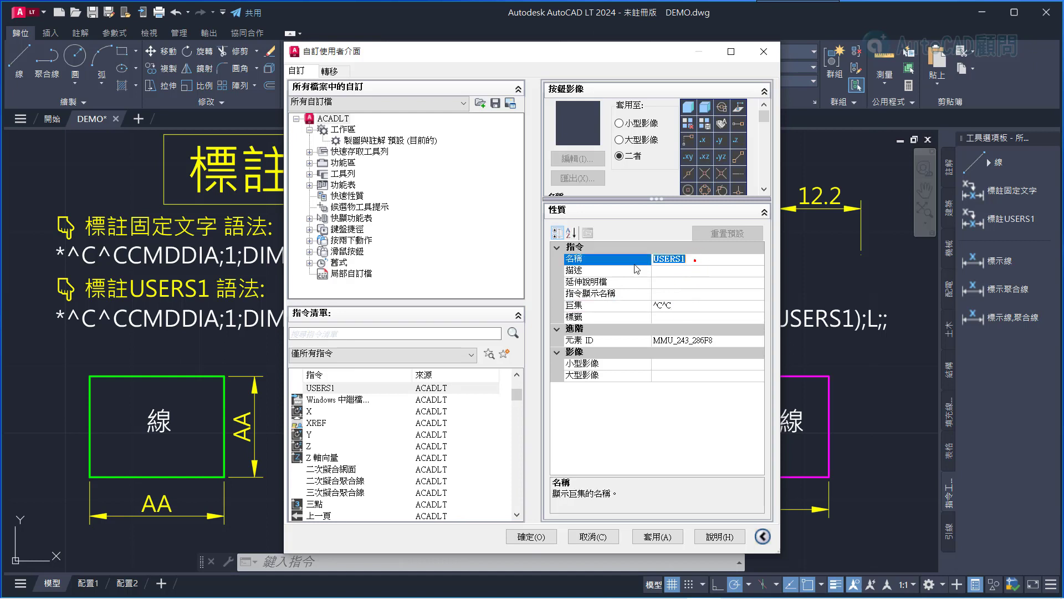
left_click(681, 304)
type("USERS1")
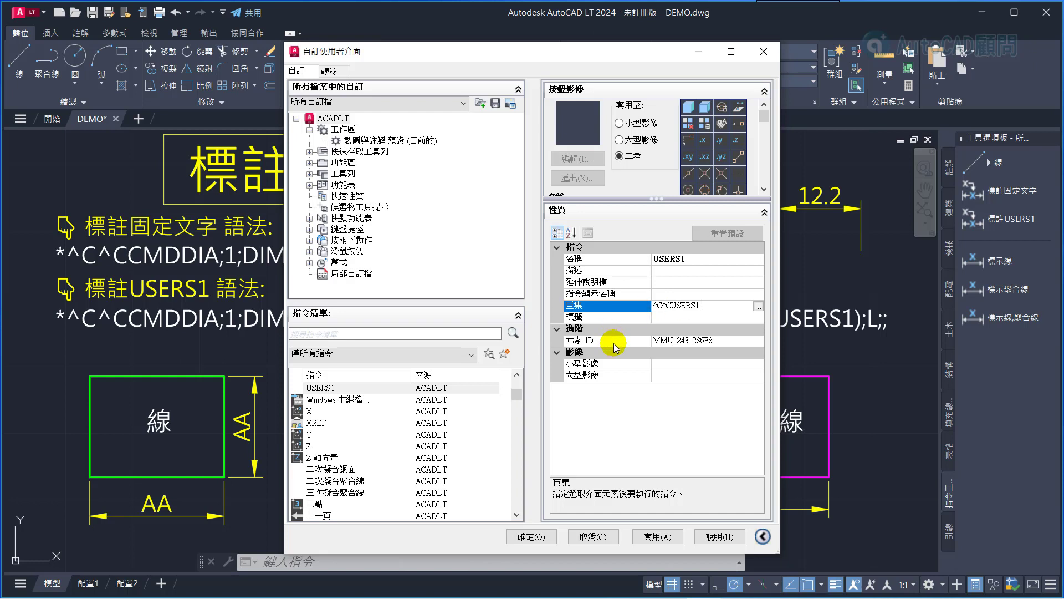
left_click(660, 535)
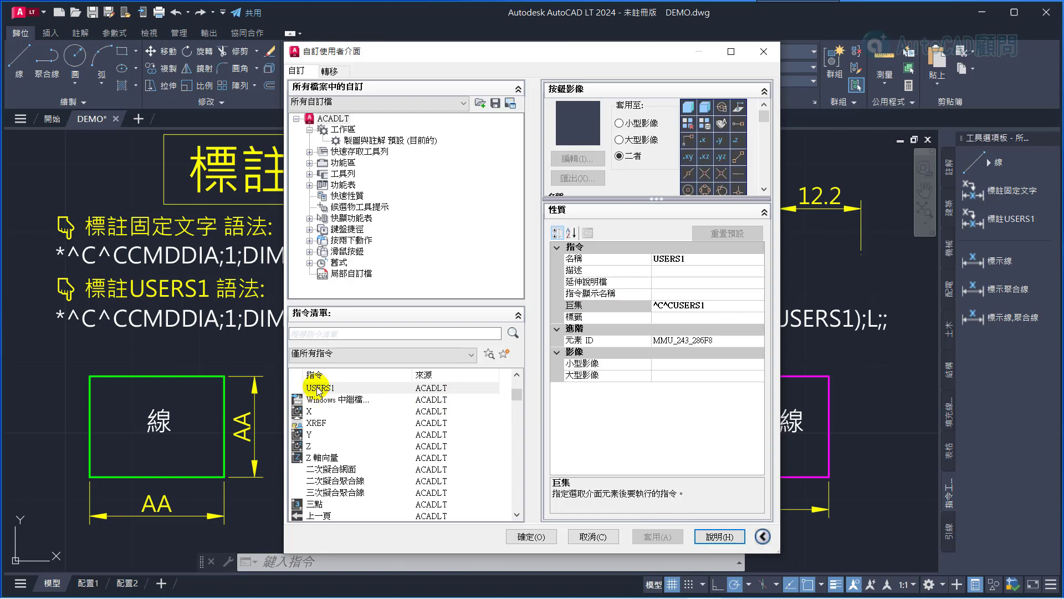
mouse_move(318, 390)
left_mouse_down()
mouse_move(987, 381)
mouse_move(1034, 191)
left_mouse_up()
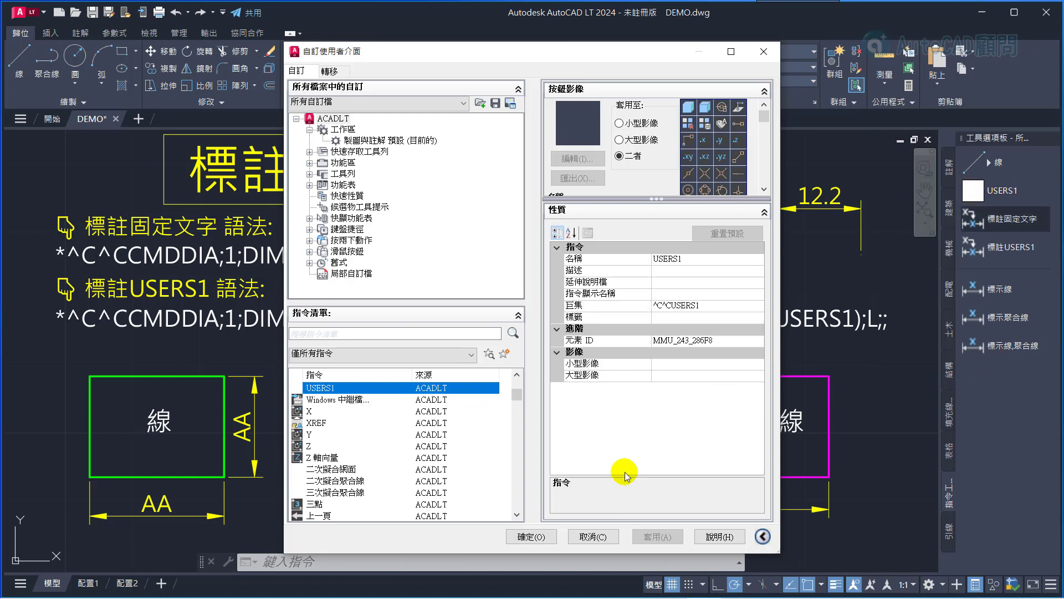
left_click(516, 537)
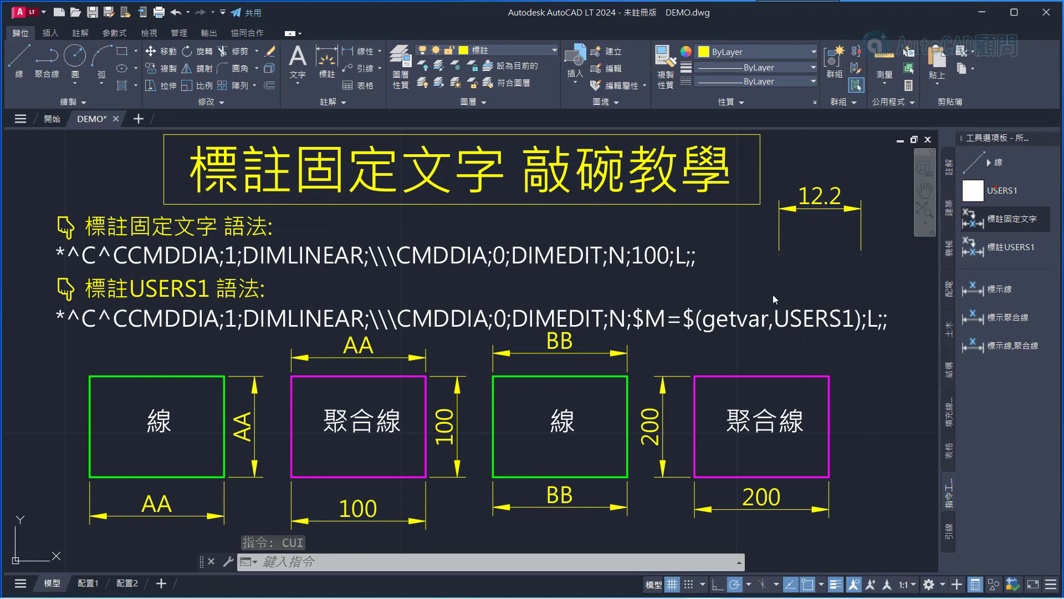
Step: Set USERS1 to CC with the new palette tool
left_click(998, 190)
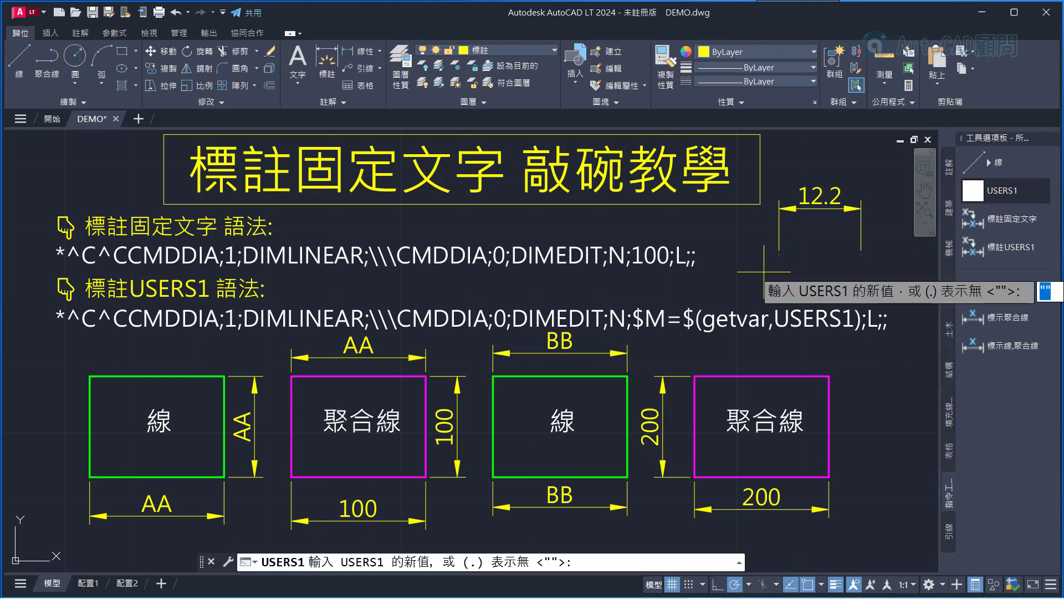
type("CC")
key("Return")
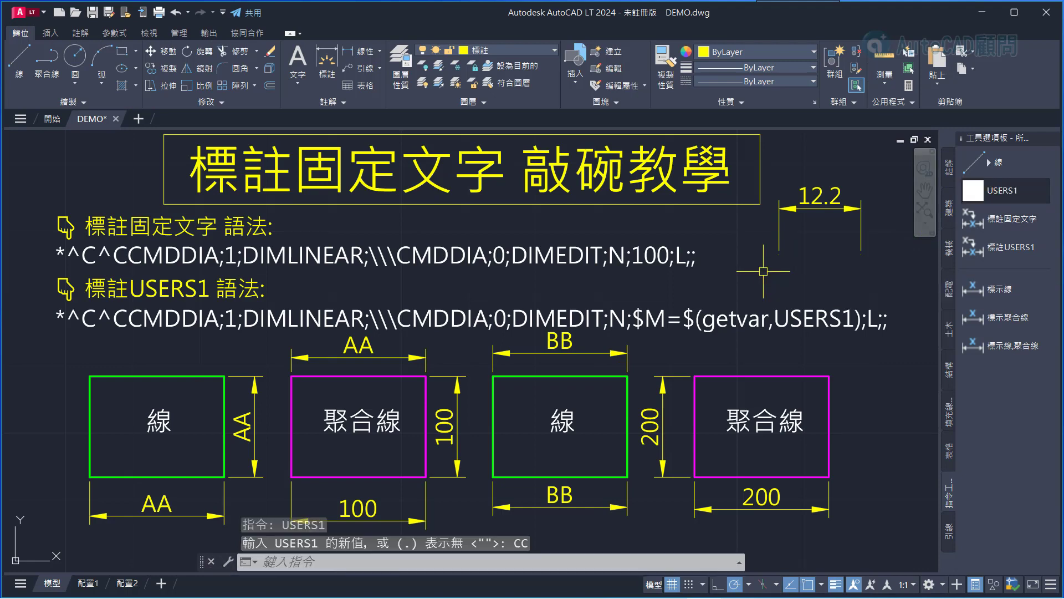
Step: Place two CC dimensions: one near the top right, one beside the rightmost magenta rectangle
left_click(995, 250)
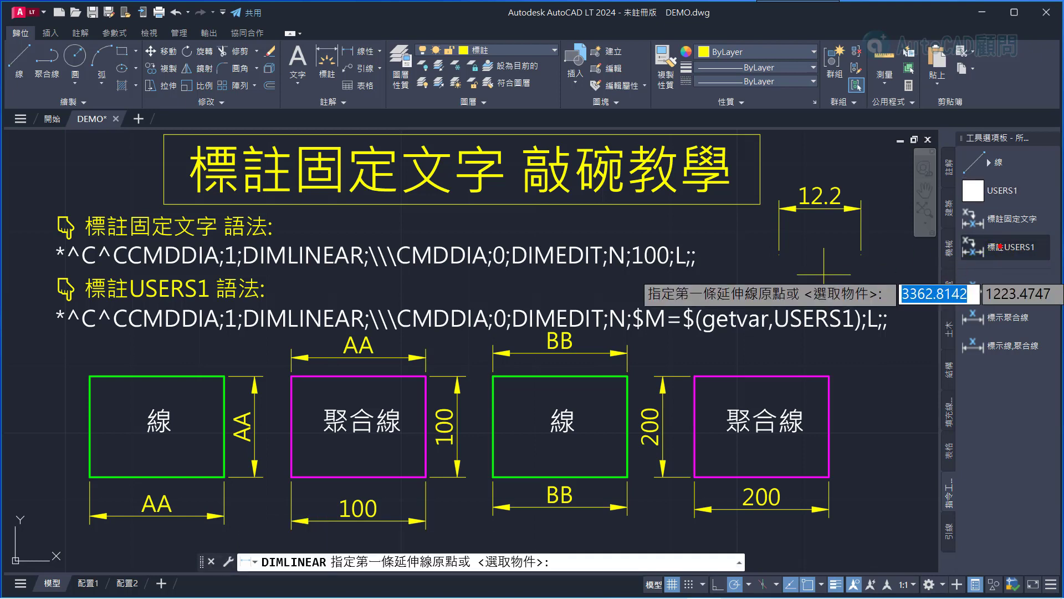
left_click(937, 286)
left_click(739, 286)
left_click(798, 259)
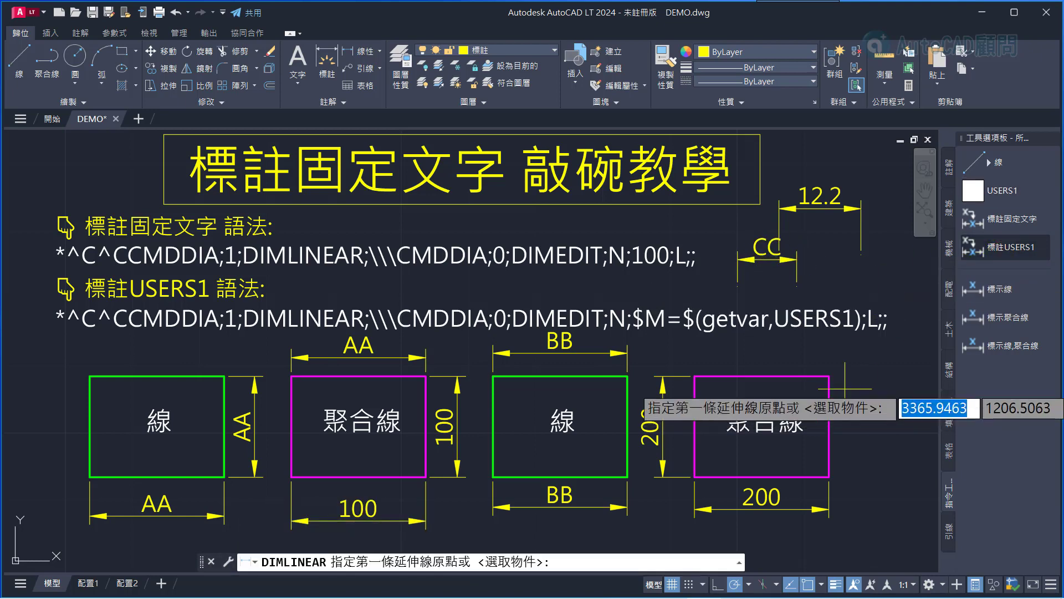
left_click(830, 376)
left_click(829, 477)
left_click(857, 424)
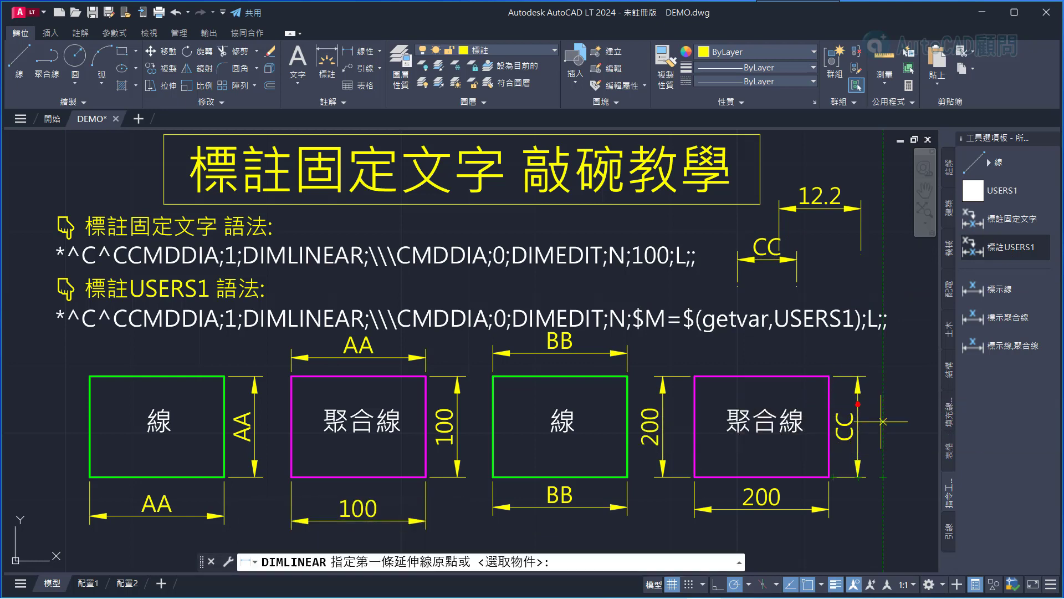
key("Escape")
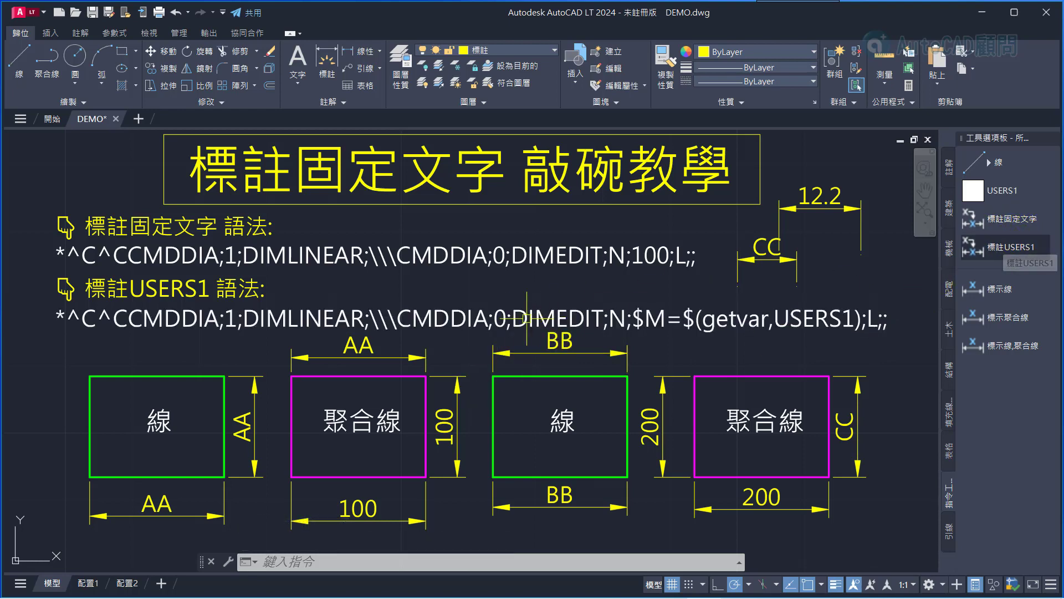
Step: Filter CUI commands to 標註 and add 標註、對齊文字、歸位 to the tool palette
type("CUI")
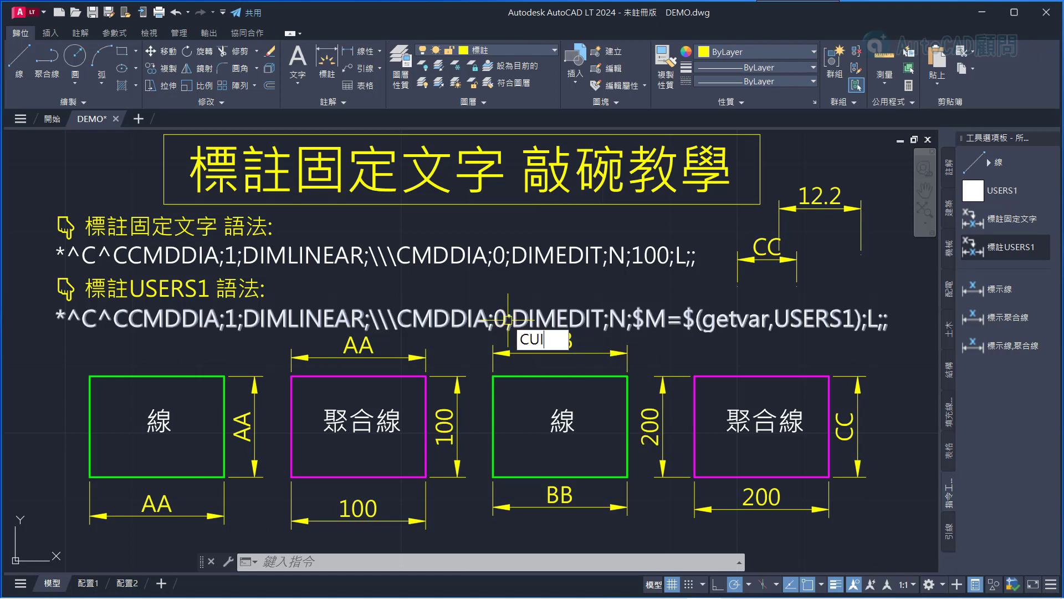
key("Return")
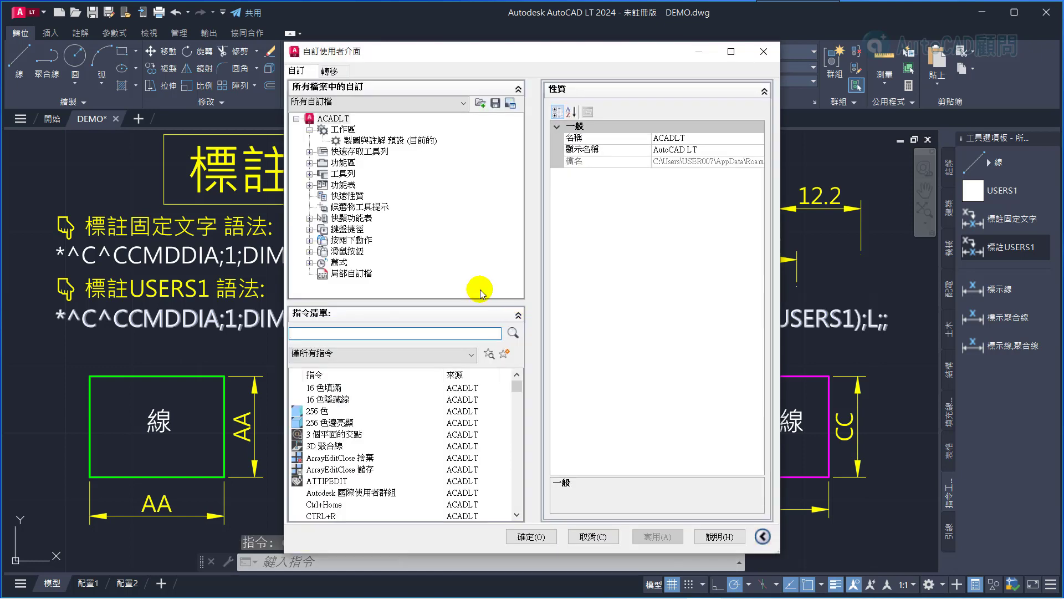
left_click(471, 354)
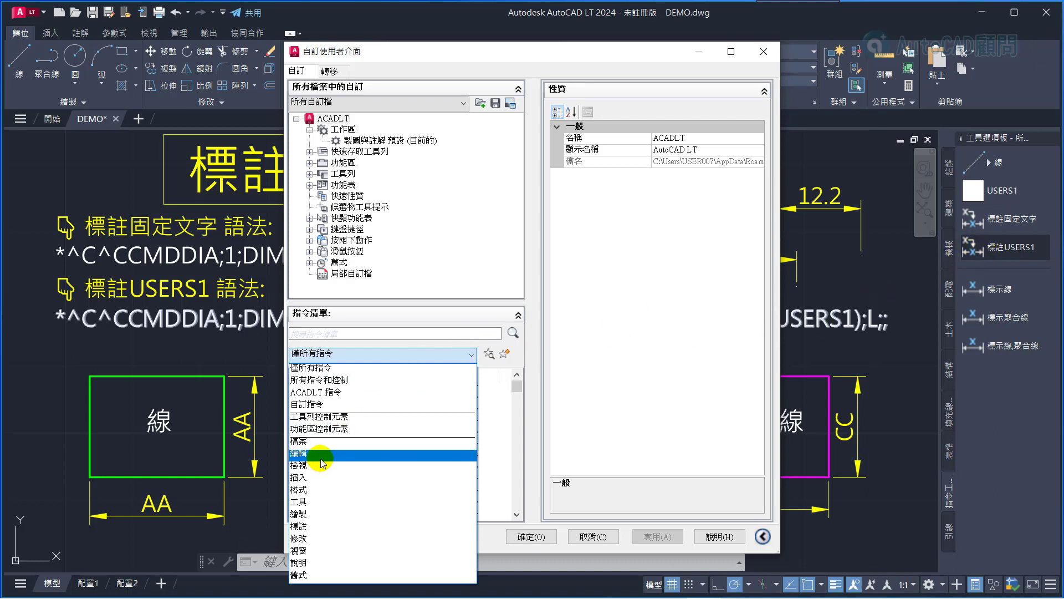
left_click(311, 526)
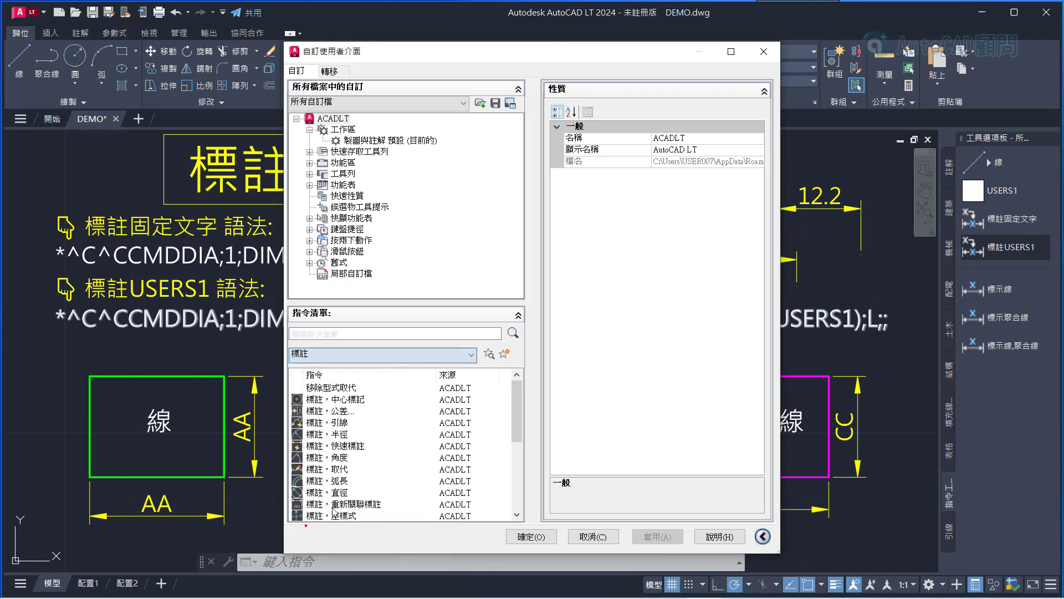
scroll(372, 441, "down", 5)
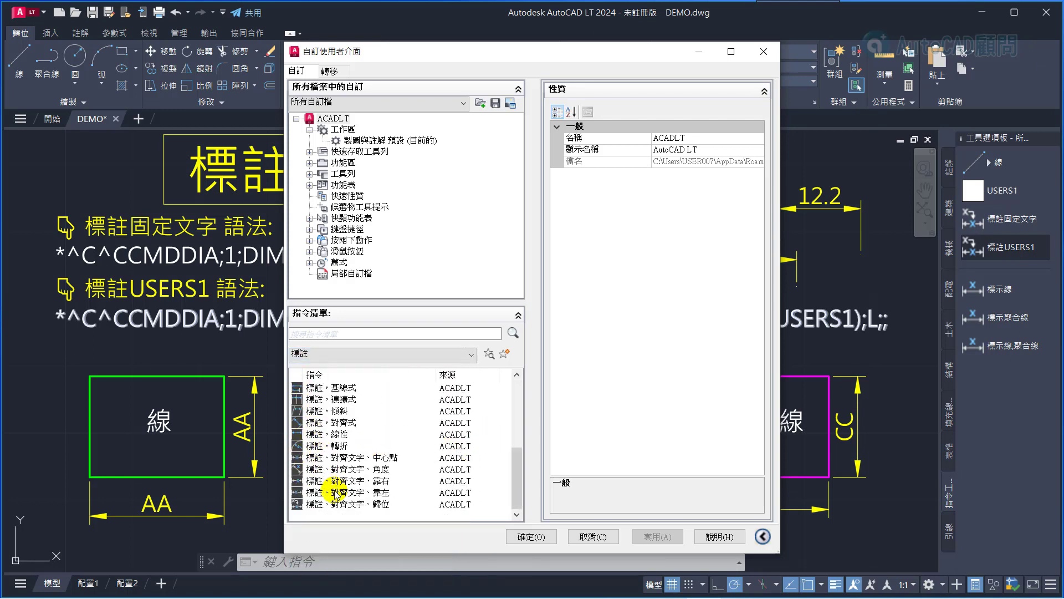
left_click(301, 506)
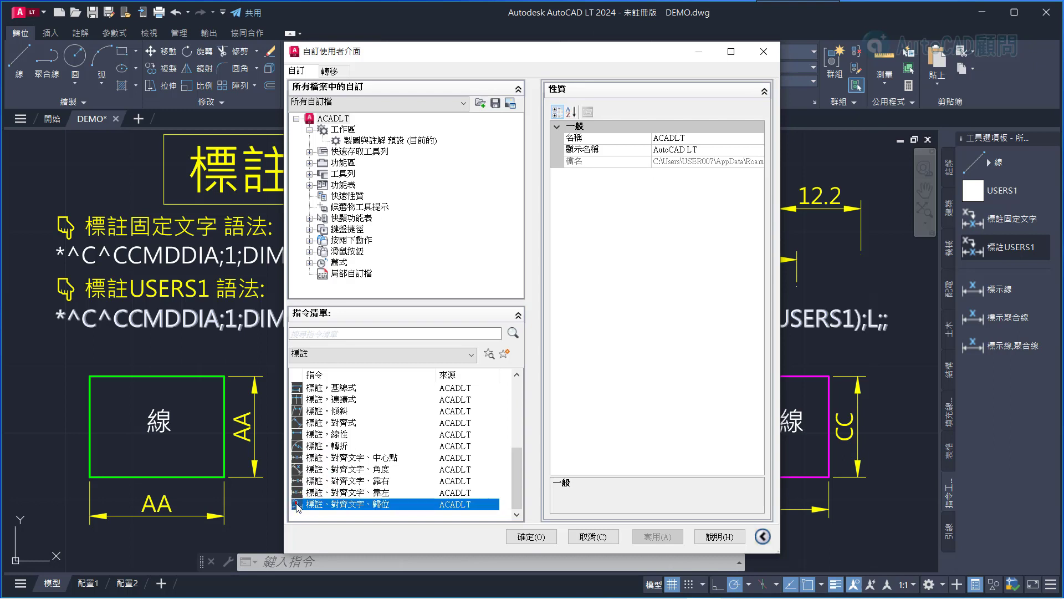
left_click_drag(907, 450, 991, 445)
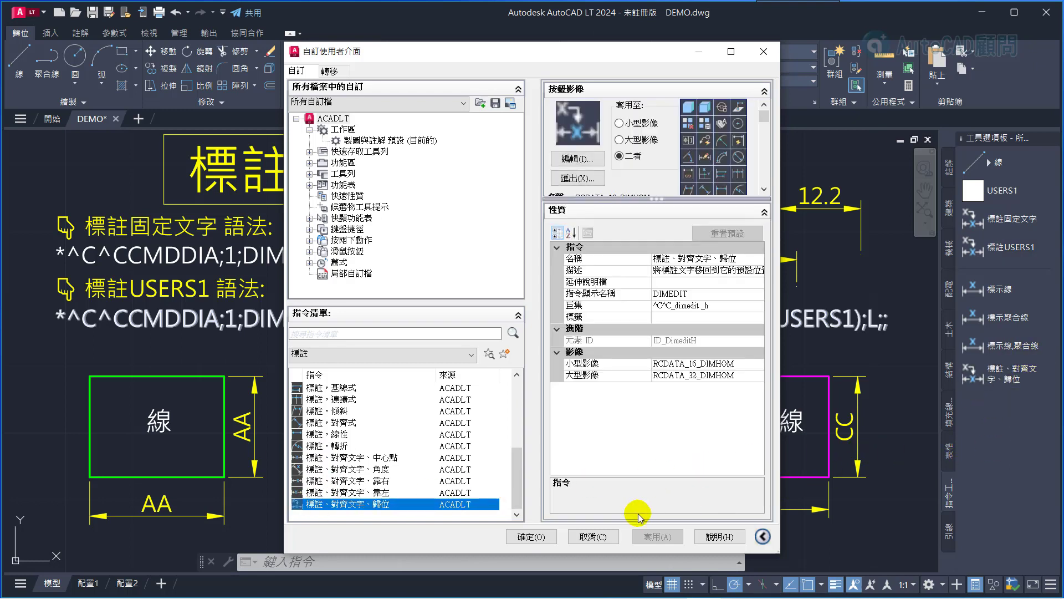
left_click(531, 536)
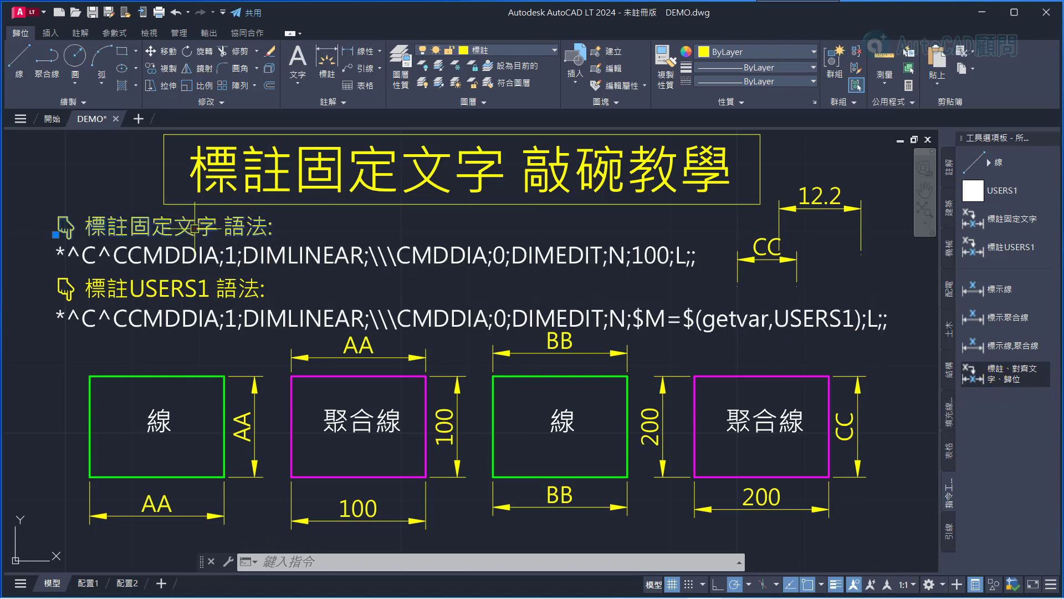
Step: Copy the first syntax line's fixed-text DIMEDIT macro to the clipboard
key("Escape")
left_click(199, 250)
double_click(199, 251)
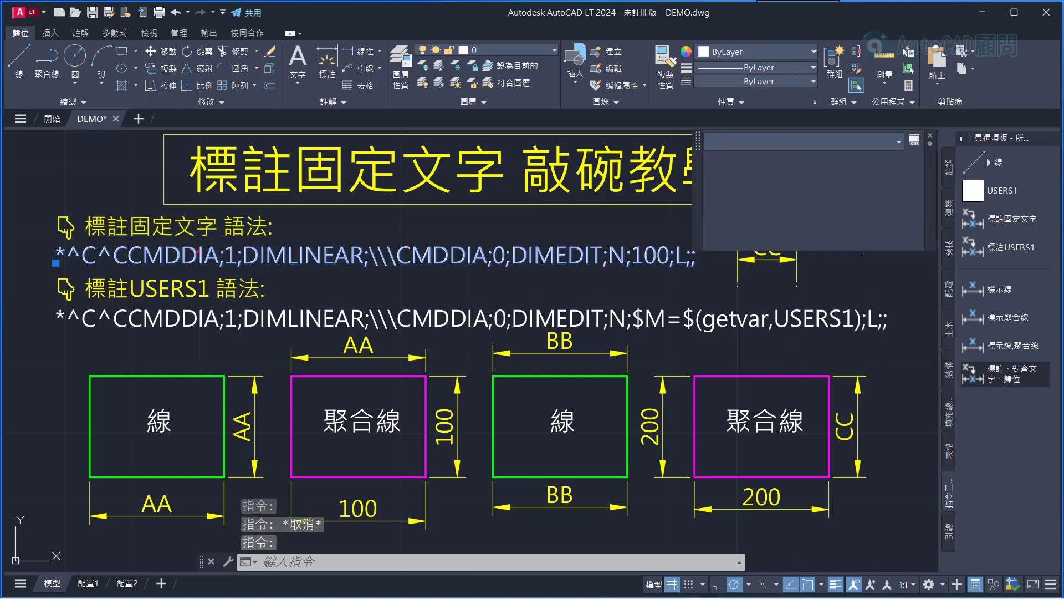
right_click(199, 255)
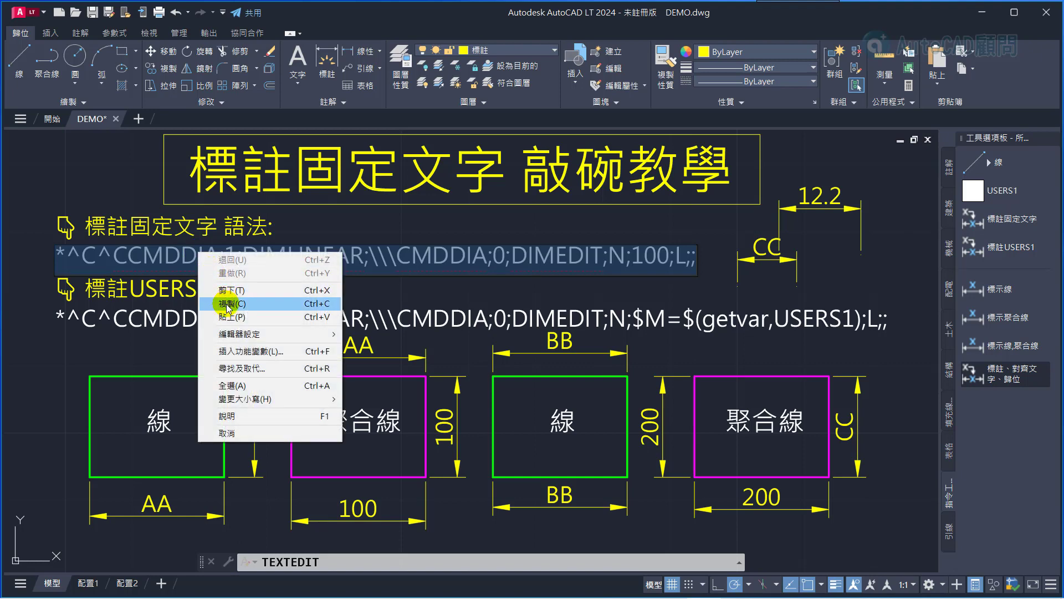
left_click(226, 303)
key("Escape")
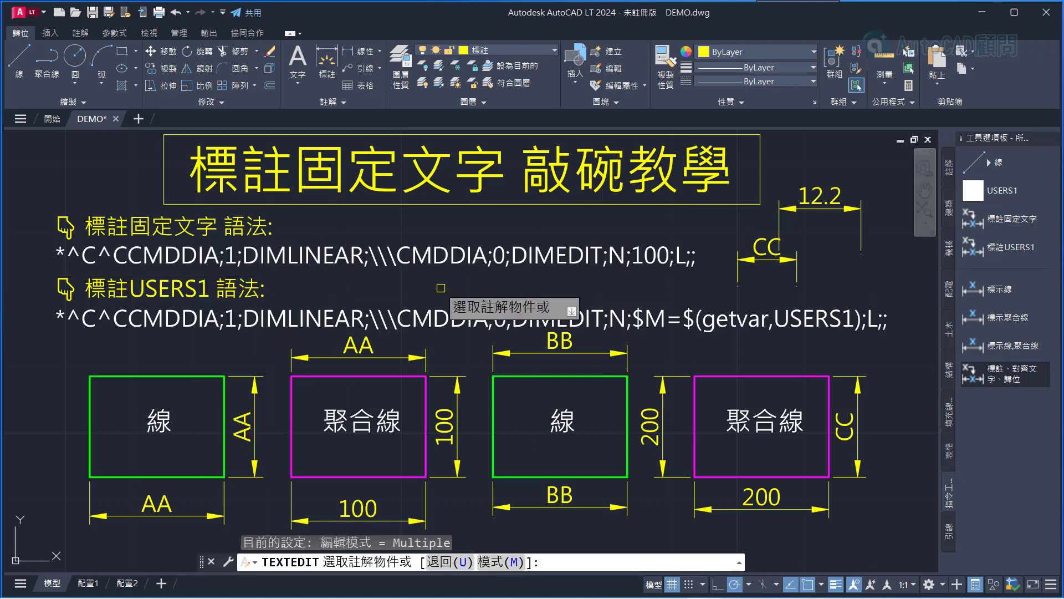
key("Escape")
right_click(984, 375)
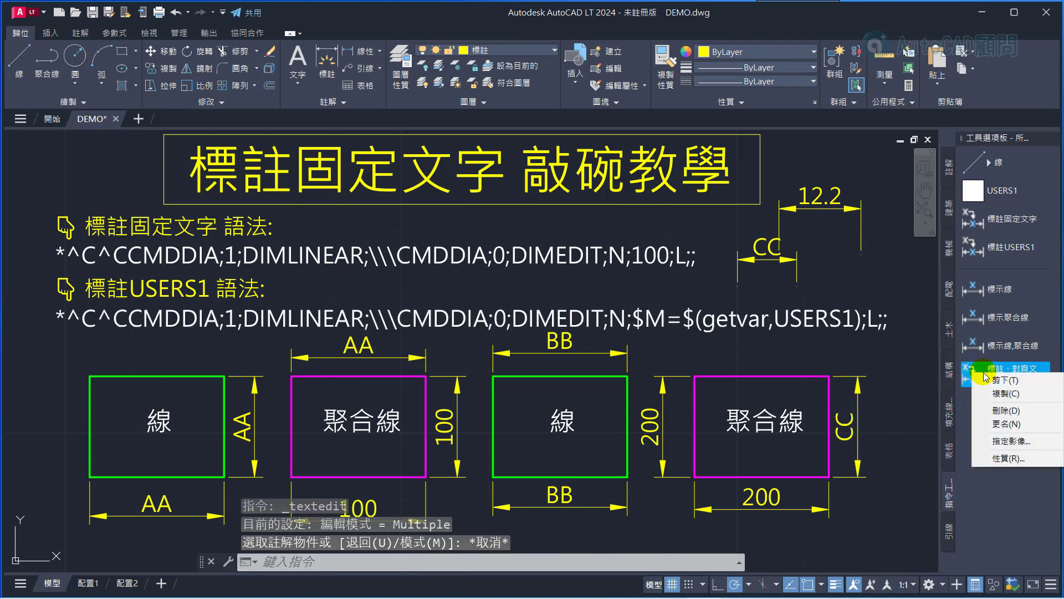
Step: Replace the palette tool's command string with the pasted DIMEDIT macro and clear its description
left_click(1005, 458)
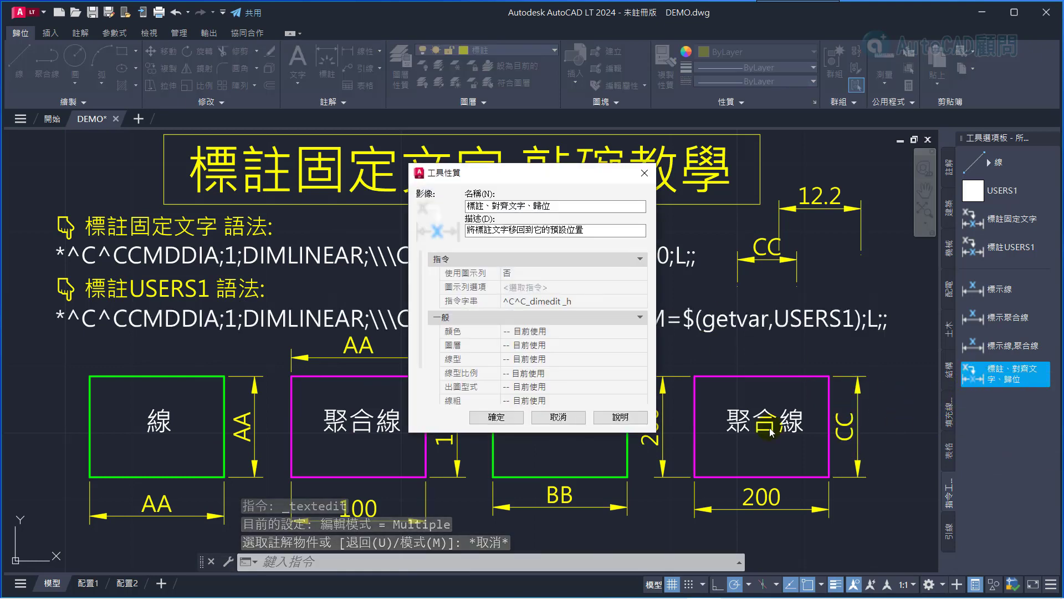
left_click(556, 302)
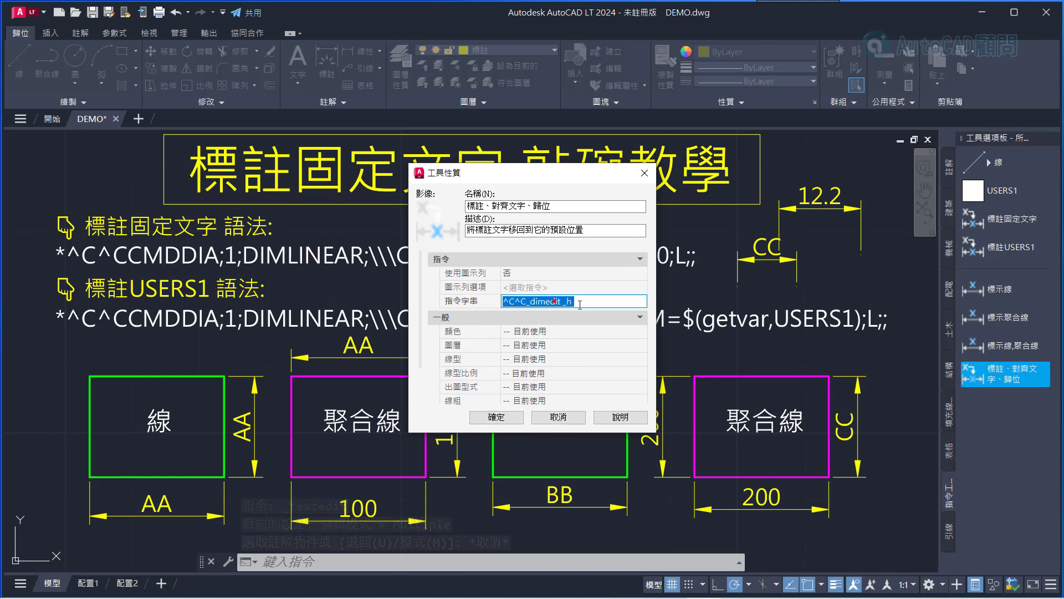
key("ctrl+v")
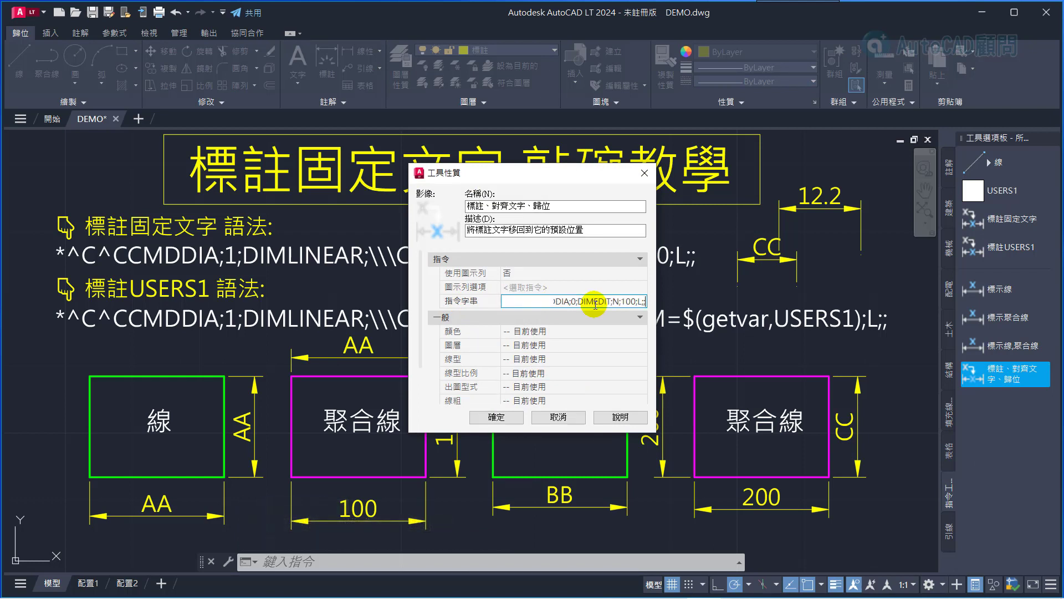
double_click(613, 230)
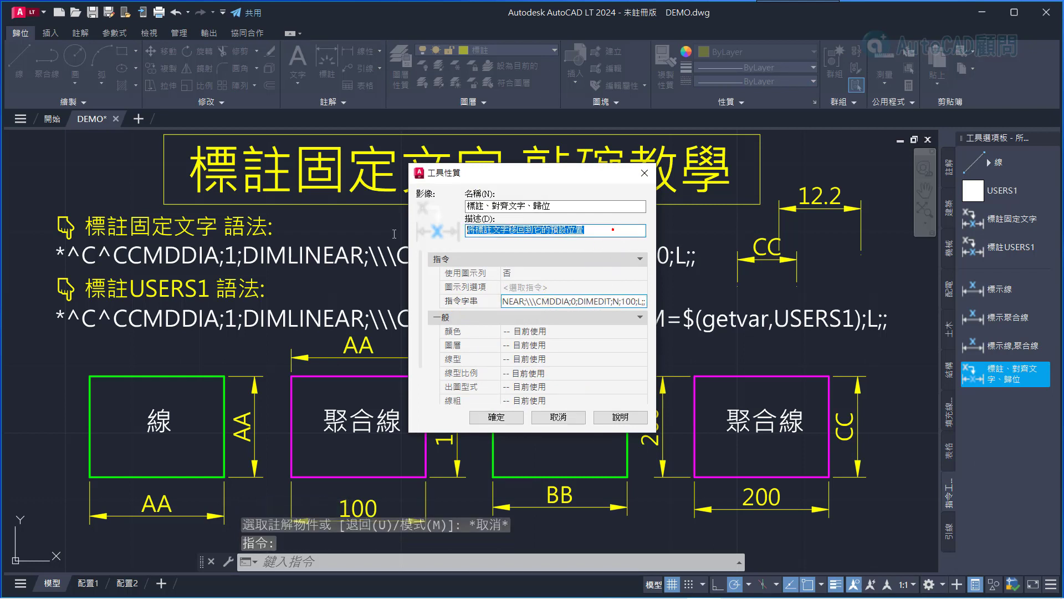
key("Delete")
Step: Rename the tool 標註固定文字 with description 100 and save its properties
left_click(488, 203)
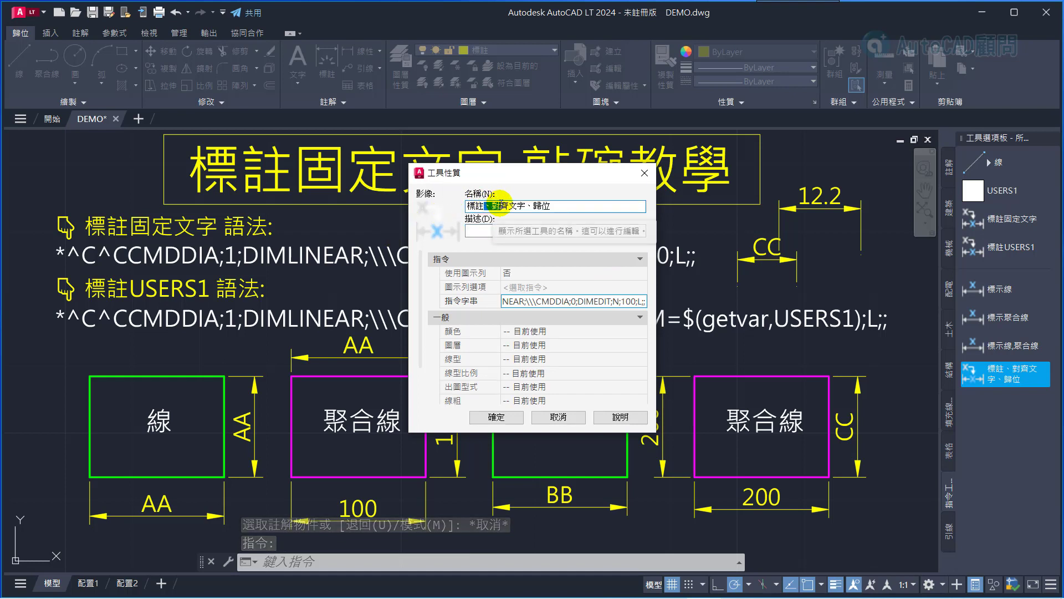
left_click_drag(486, 205, 507, 206)
type("p6y")
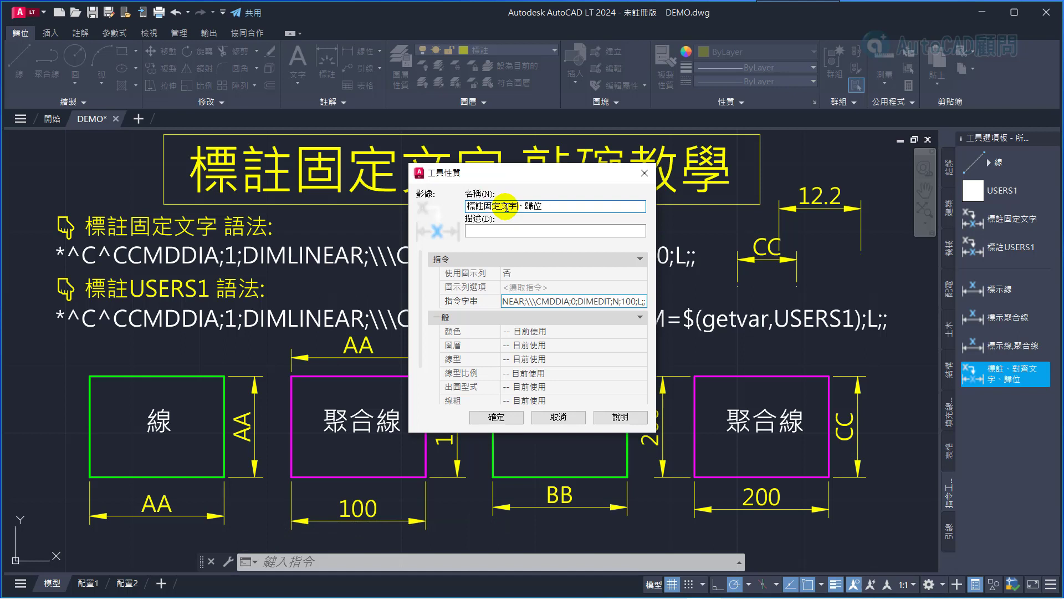
left_click(486, 232)
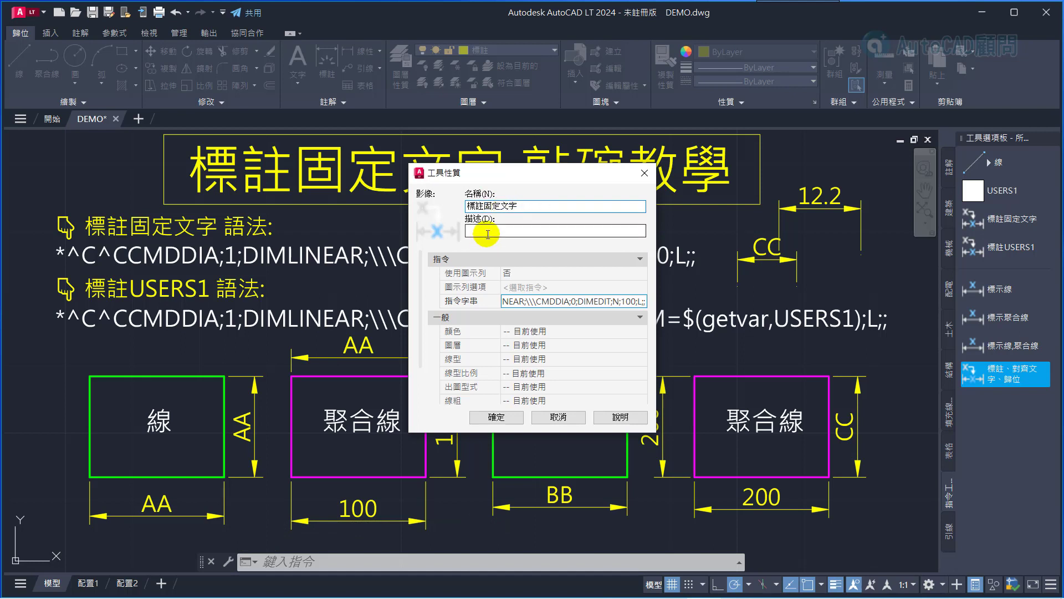
type("100")
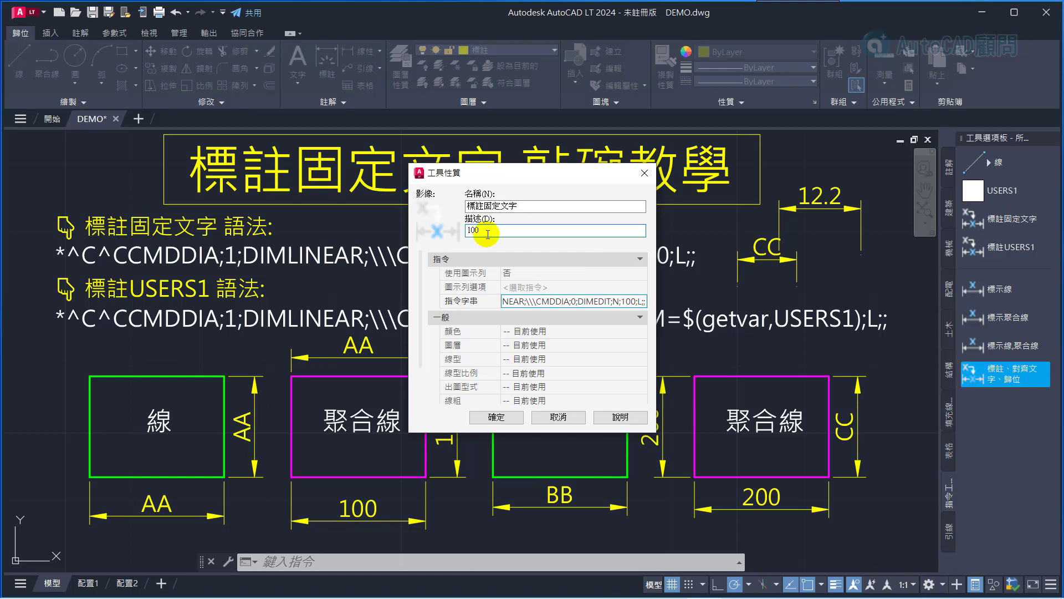
left_click(496, 417)
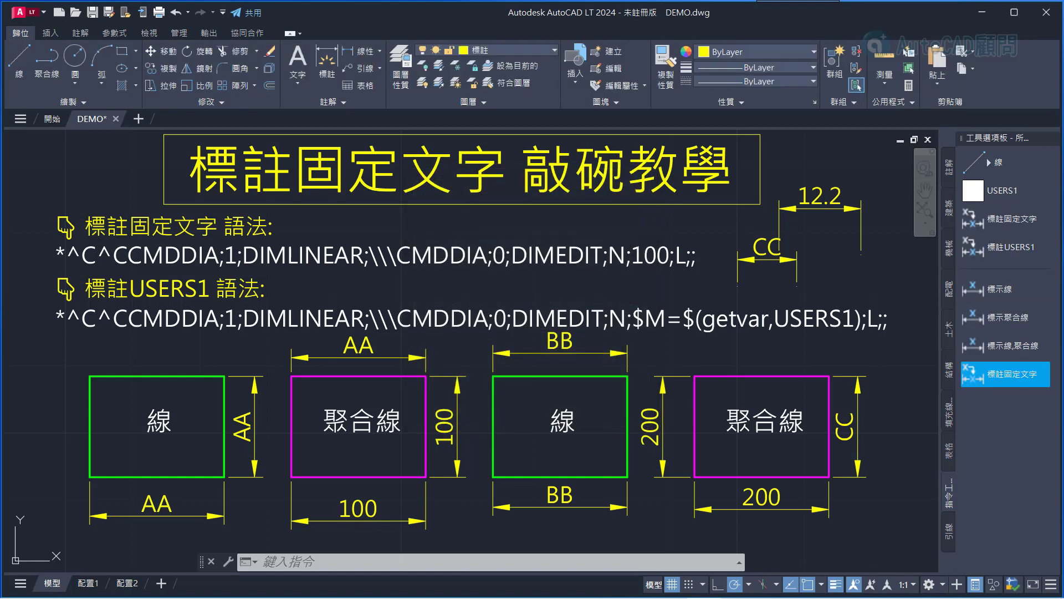
left_click(988, 380)
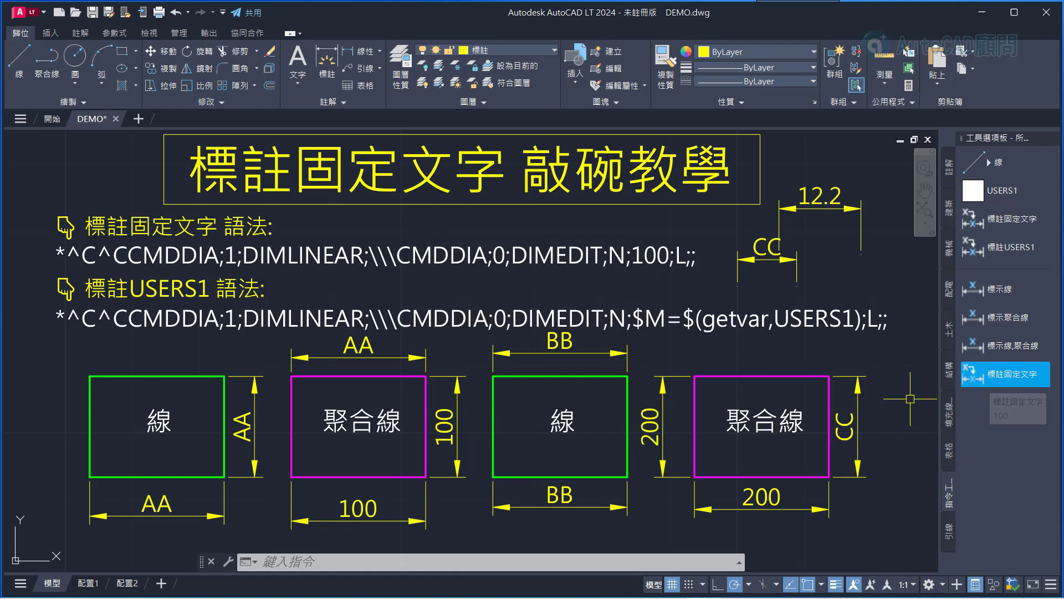
Step: Dimension the first green rectangle's top and left edges with fixed 100 text
left_click(986, 374)
left_click(224, 376)
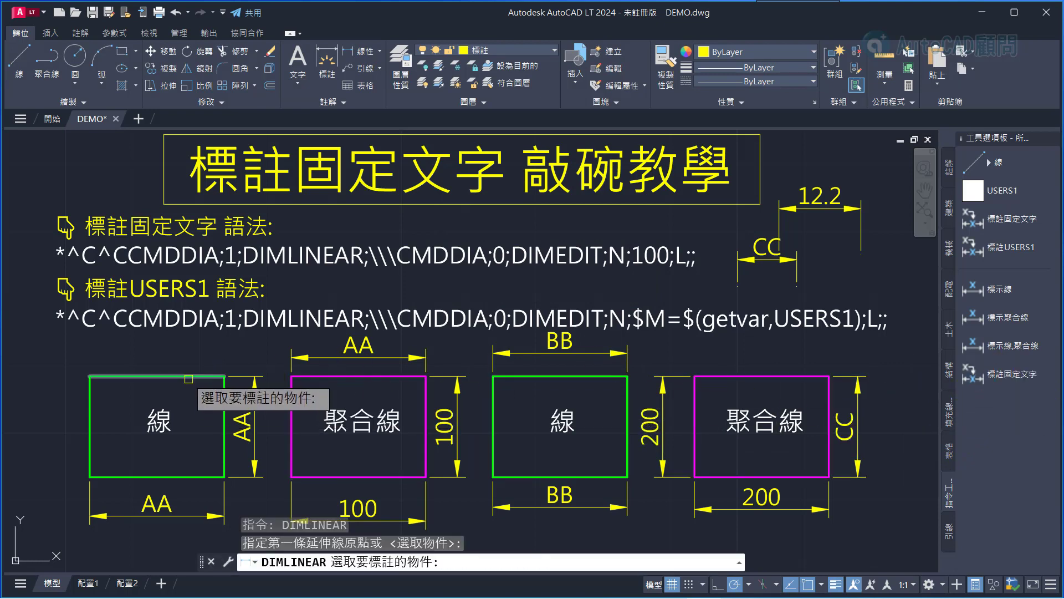
left_click(90, 376)
left_click(192, 350)
left_click(90, 375)
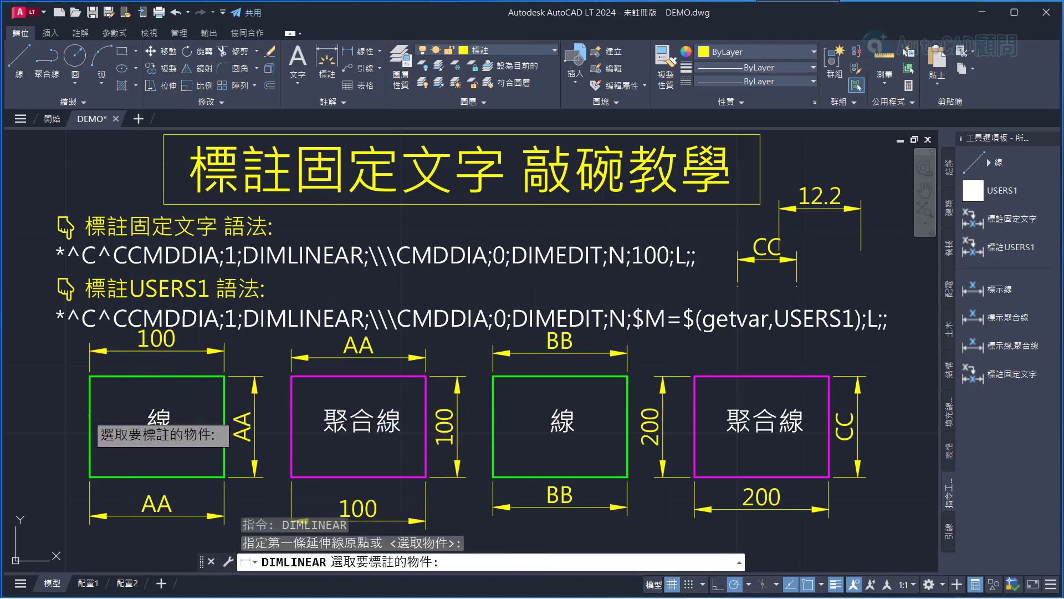
left_click(90, 476)
left_click(64, 415)
key("Escape")
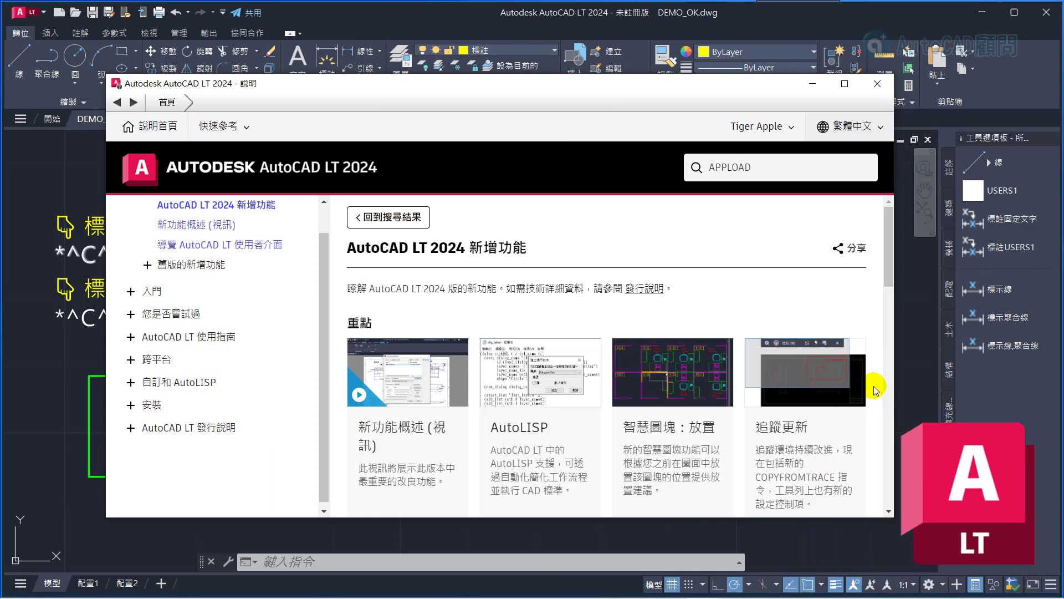
Step: Open the AutoLISP article under What's New in Help
left_click(547, 437)
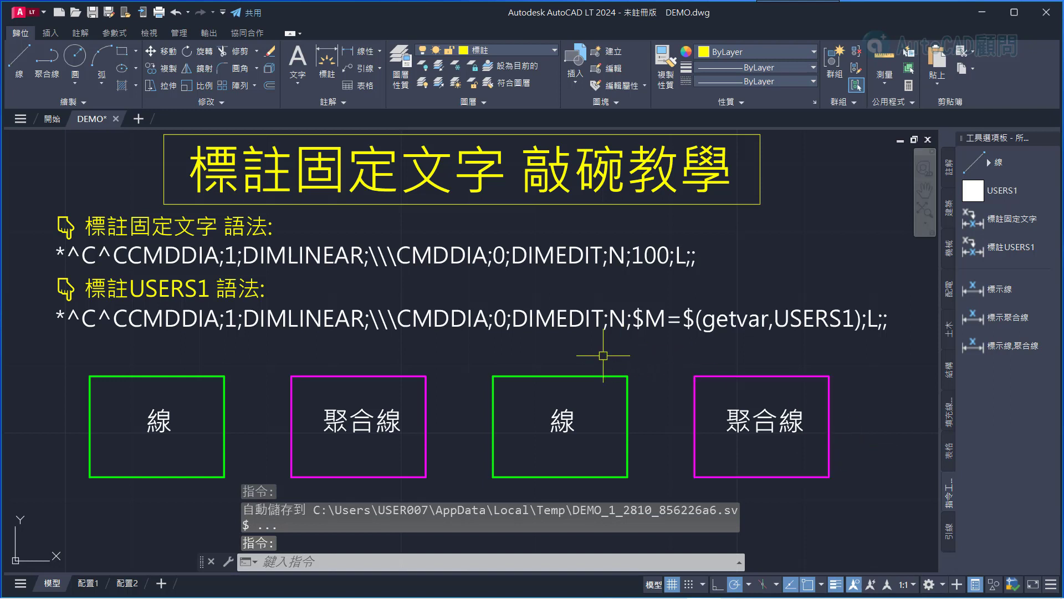
Step: Load DimLineLen.lsp, DimLineLwpolyline.LSP and DimPLineLen.LSP with APPLOAD
type("A")
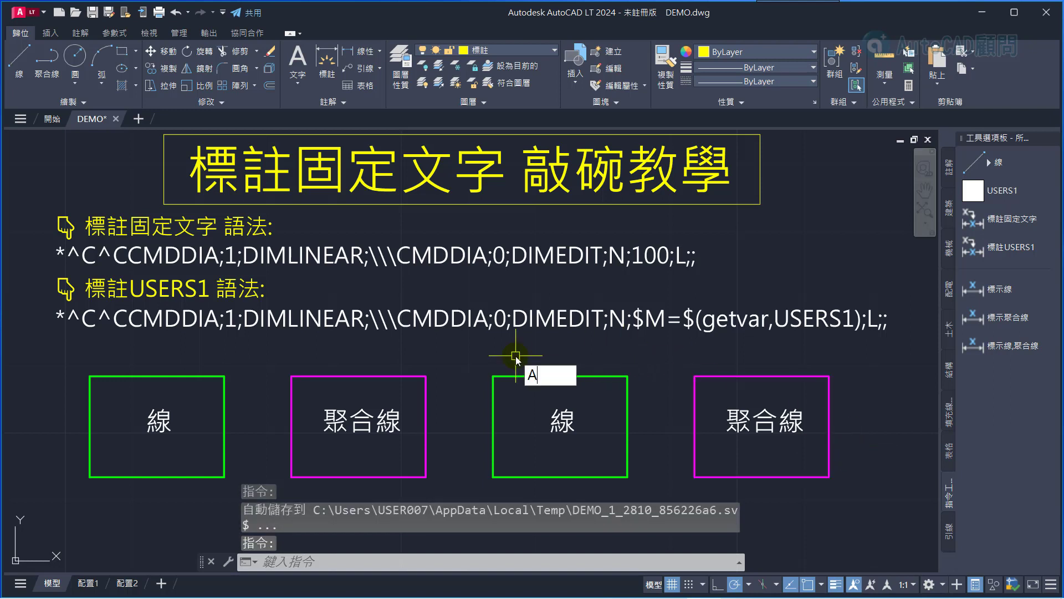
type("P")
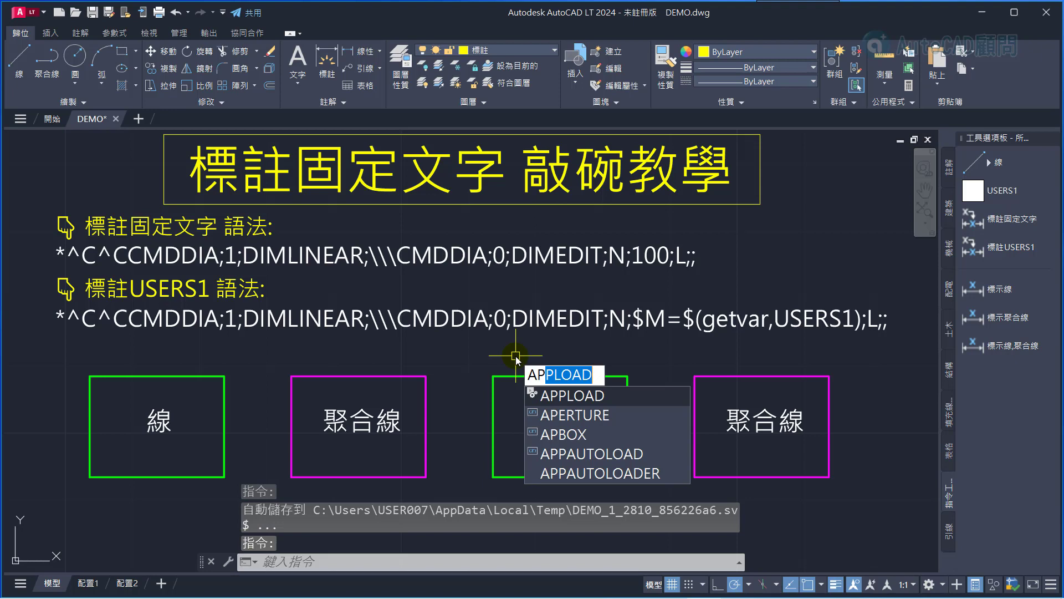
key("Return")
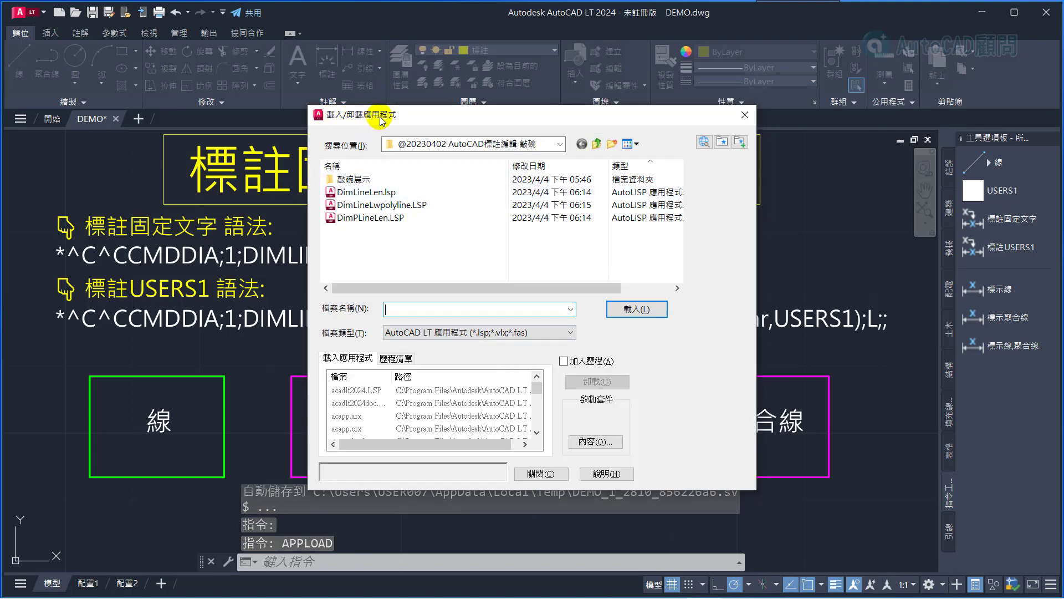
left_click_drag(413, 241, 344, 186)
left_click(630, 310)
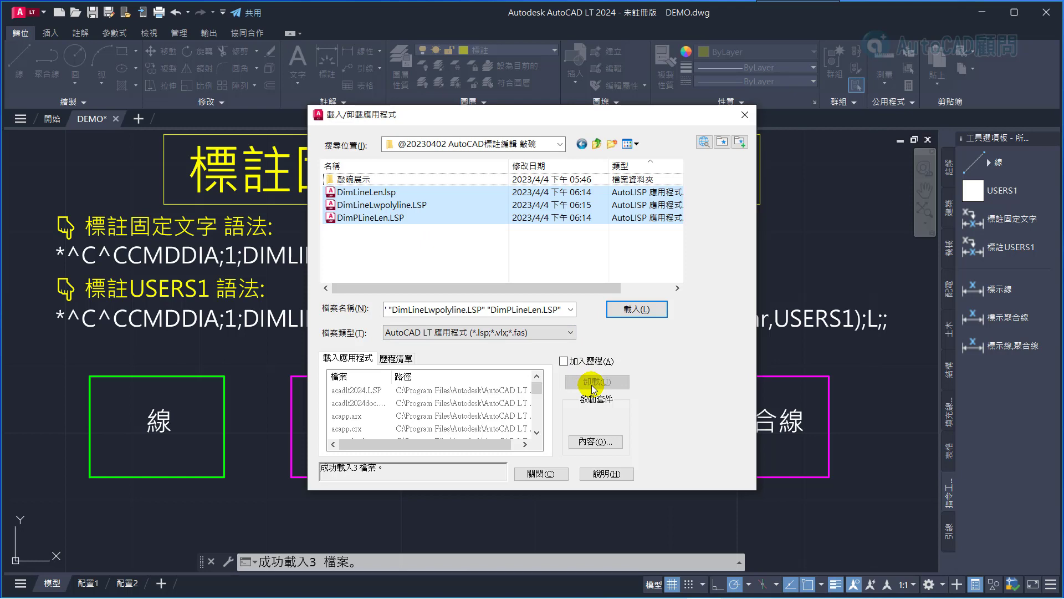
Step: Add the three dimension LISP files to the Startup Suite
left_click(596, 442)
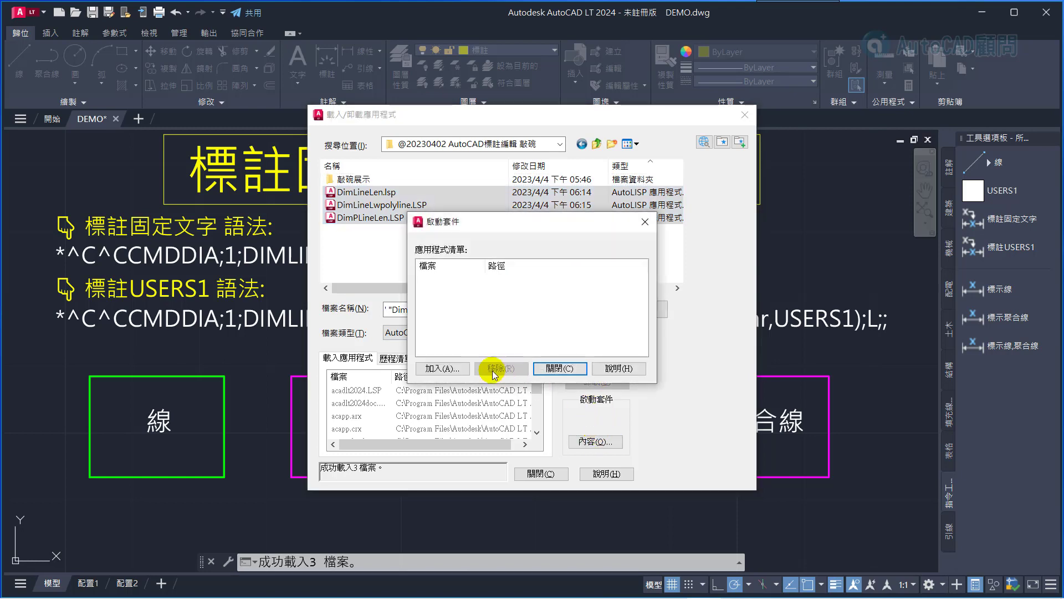
left_click(446, 368)
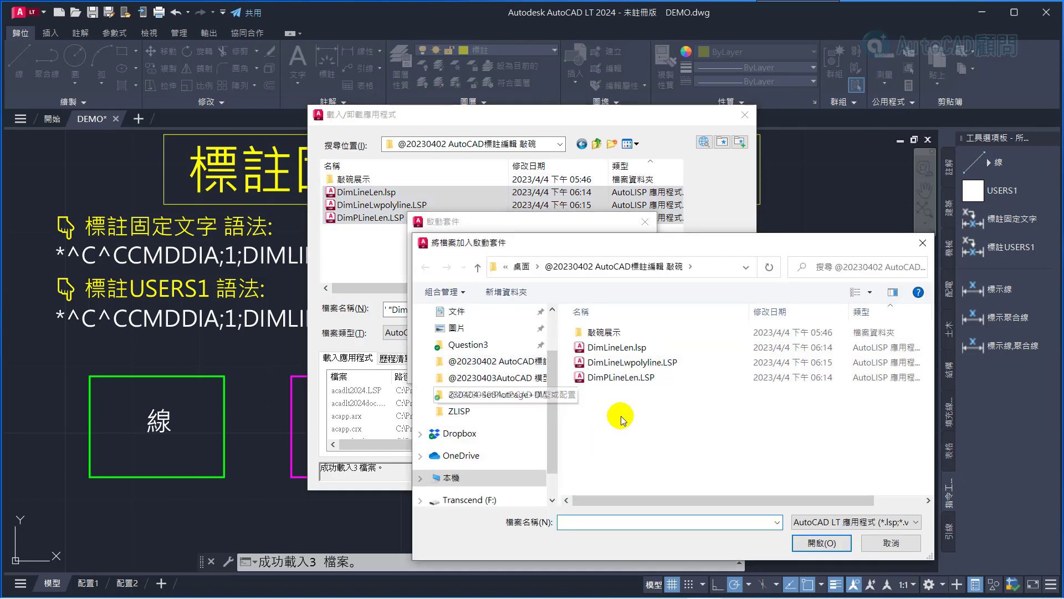
left_click_drag(632, 404, 593, 351)
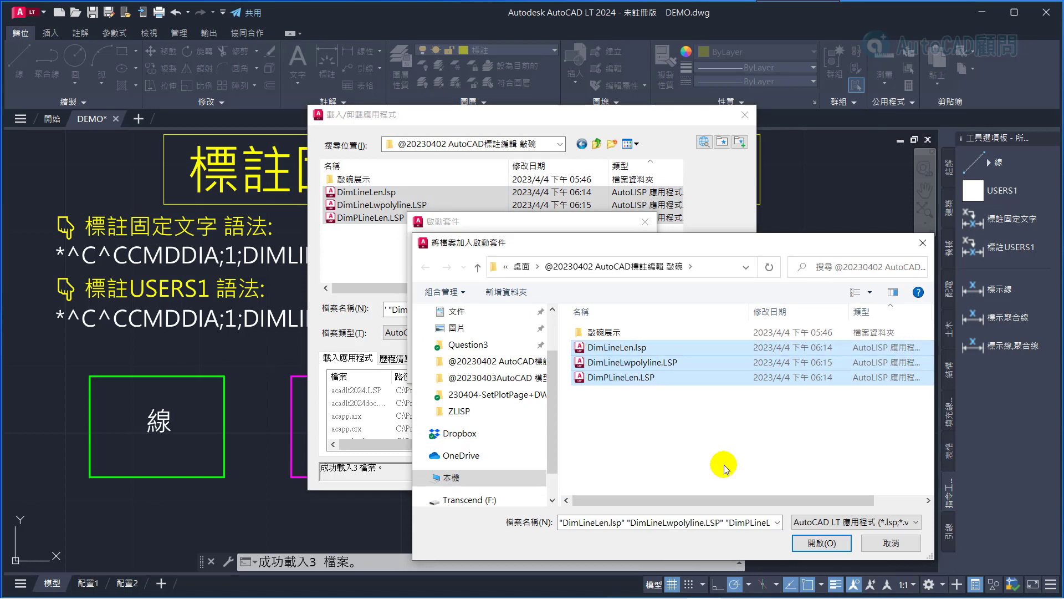
left_click(822, 542)
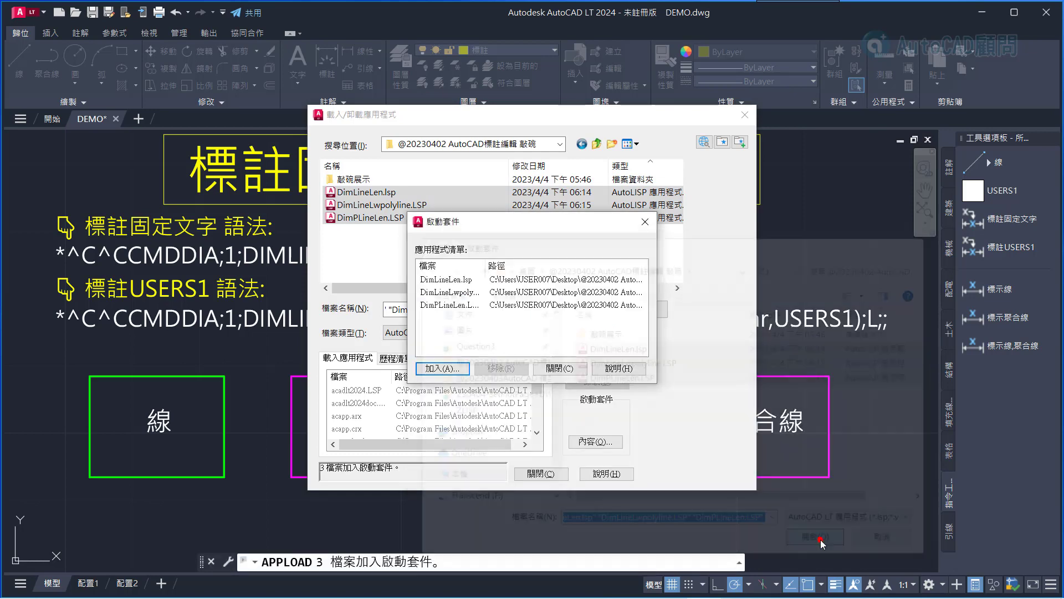
left_click(560, 368)
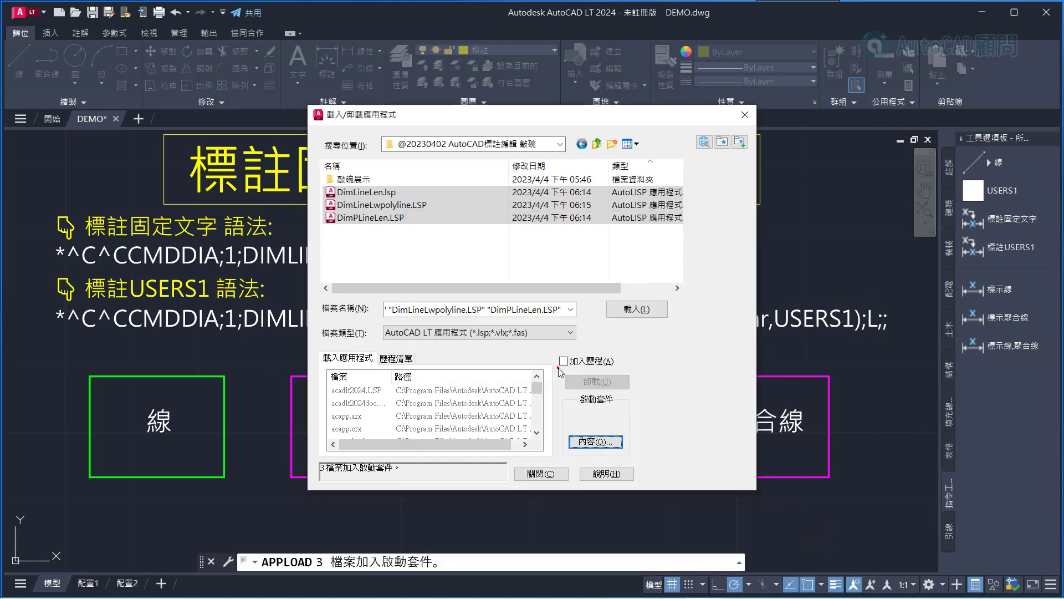
left_click(553, 474)
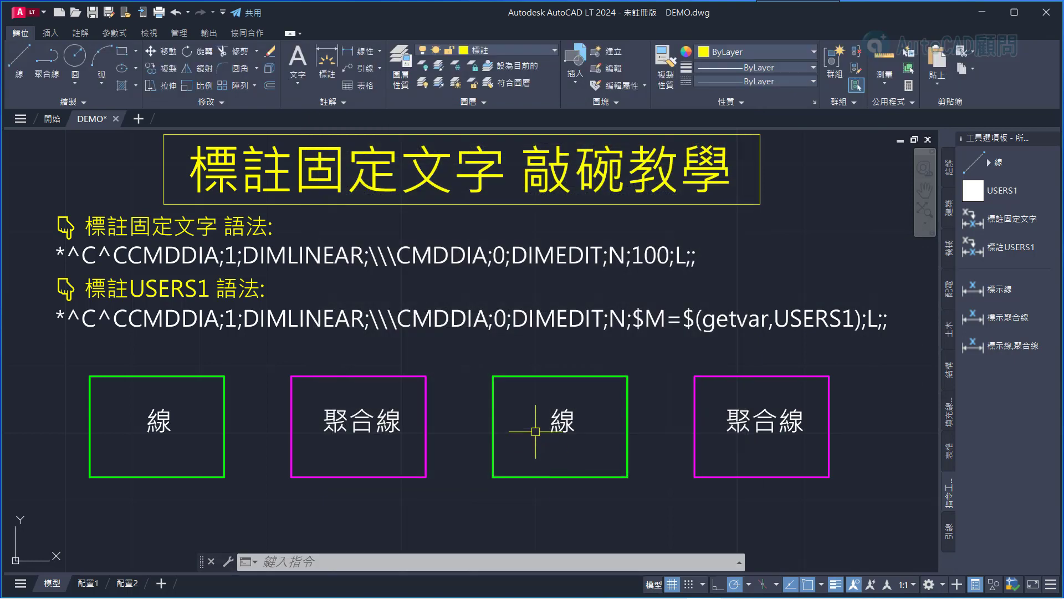
Step: Auto-dimension the first green 線 rectangle with the line-dimensioning LISP tool, giving 20
left_click(993, 289)
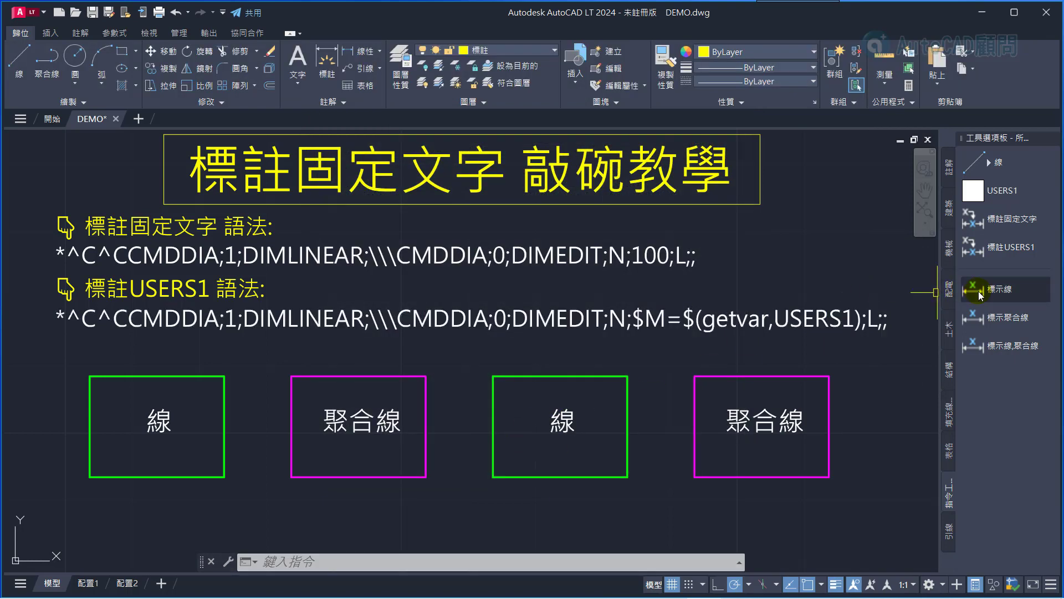
left_click(245, 366)
left_click(216, 400)
left_click(361, 356)
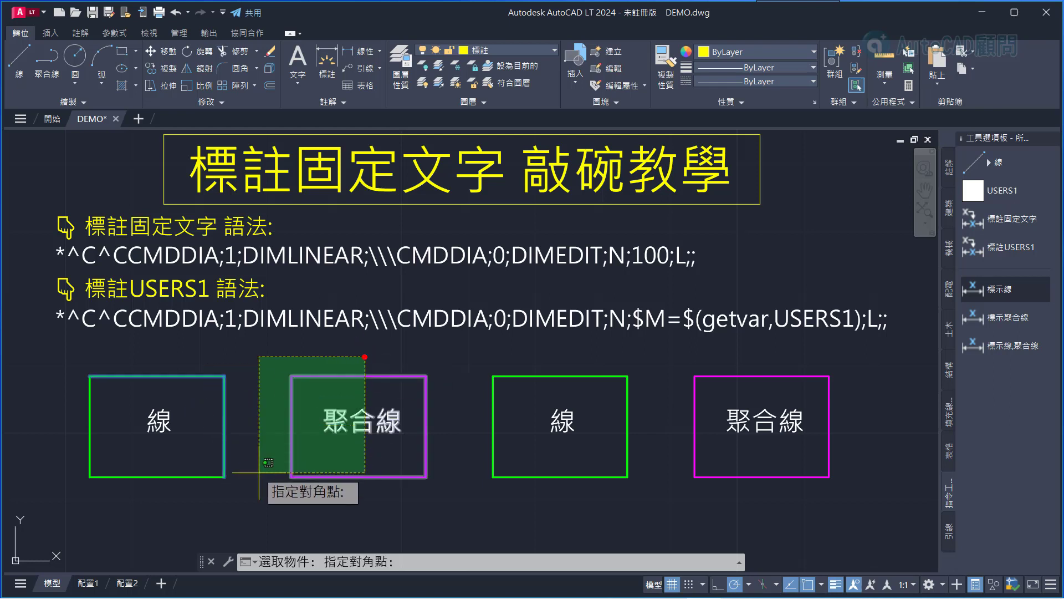
left_click(258, 474)
left_click(257, 358)
left_click(199, 404)
left_click(158, 453)
left_click(82, 495)
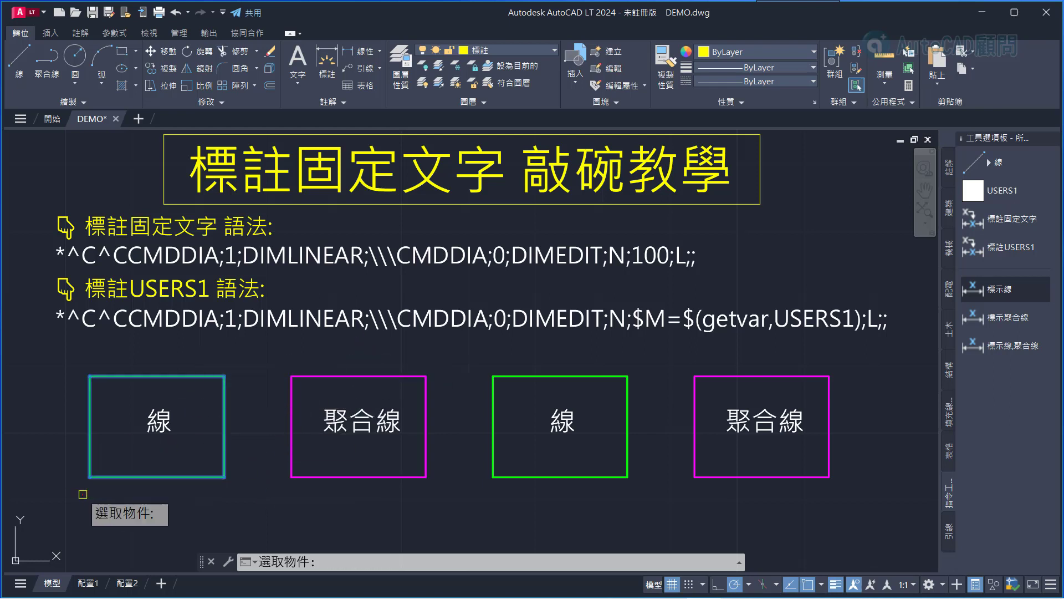
key("Return")
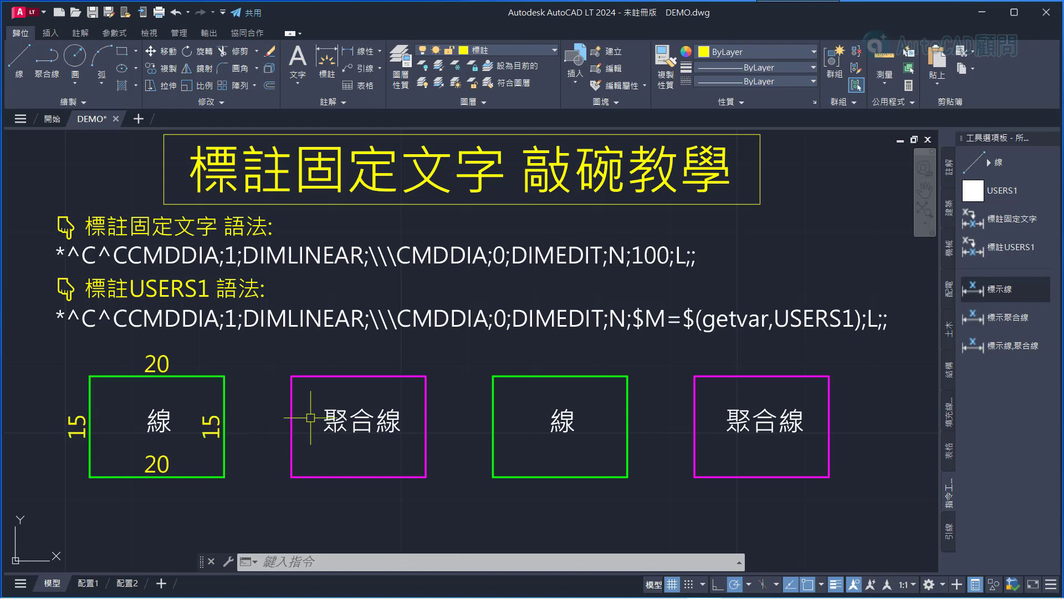
Step: Auto-dimension the magenta 聚合線 rectangle with the polyline tool (15), then bring up the Dimension Style Manager via D
left_click(990, 318)
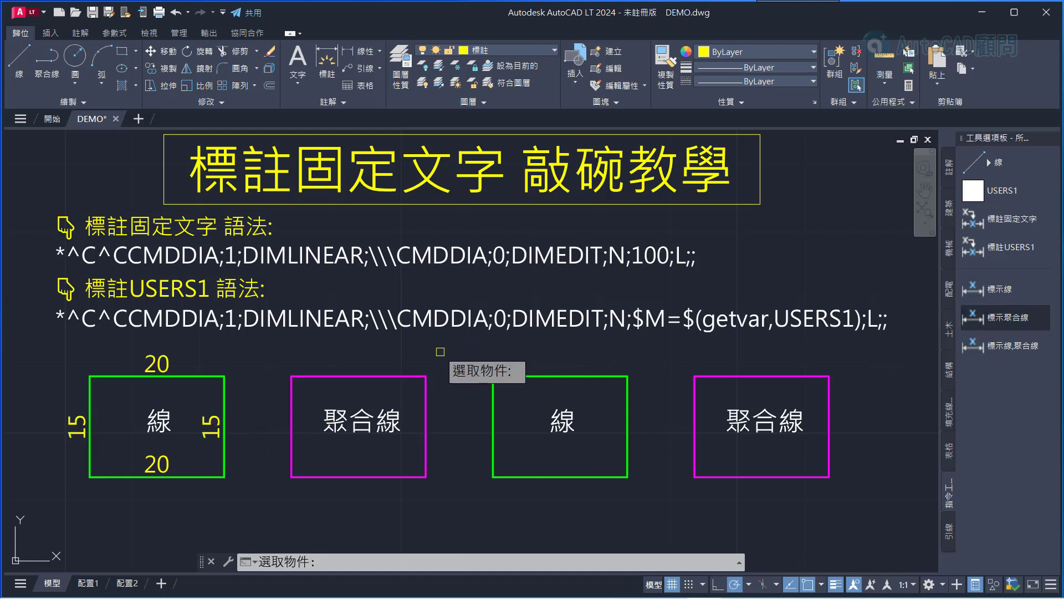
left_click(415, 376)
key("Return")
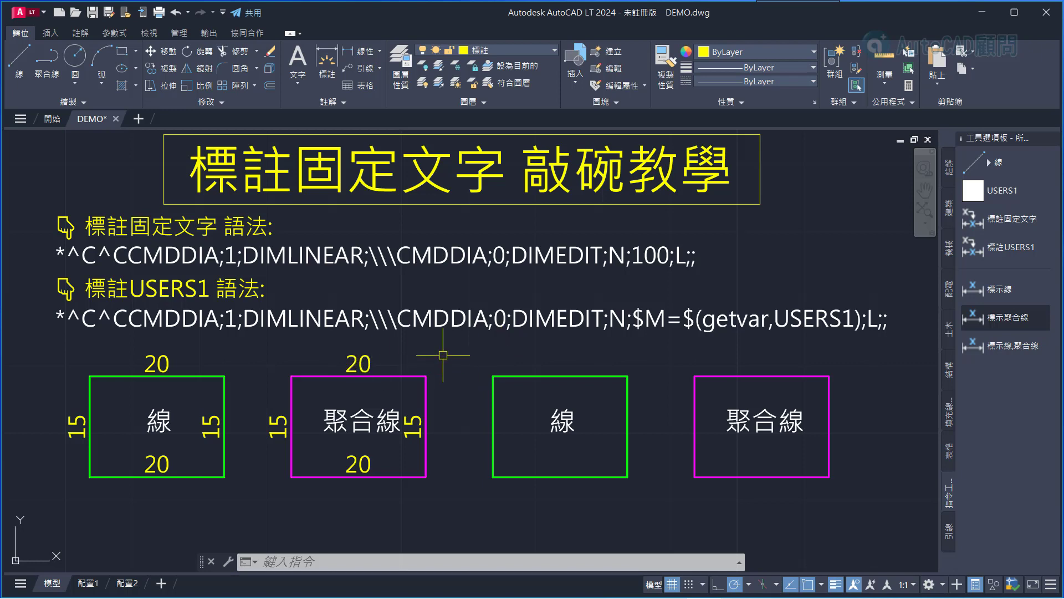
type("d")
key("Return")
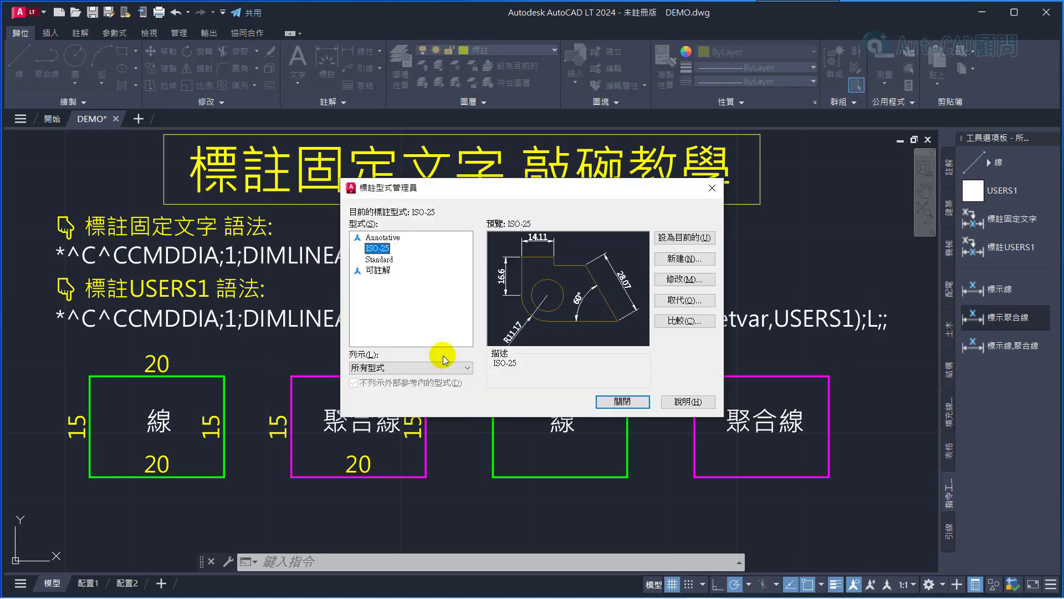
Step: Give the ISO-25 style's primary units a cm suffix so dimensions read 20cm and 15cm
left_click(666, 281)
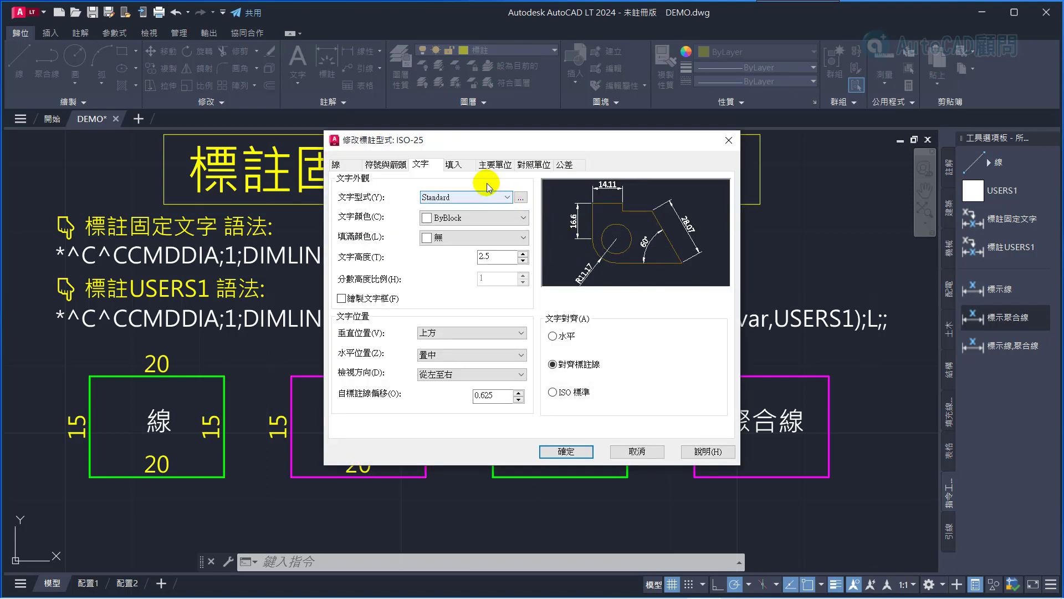
left_click(493, 165)
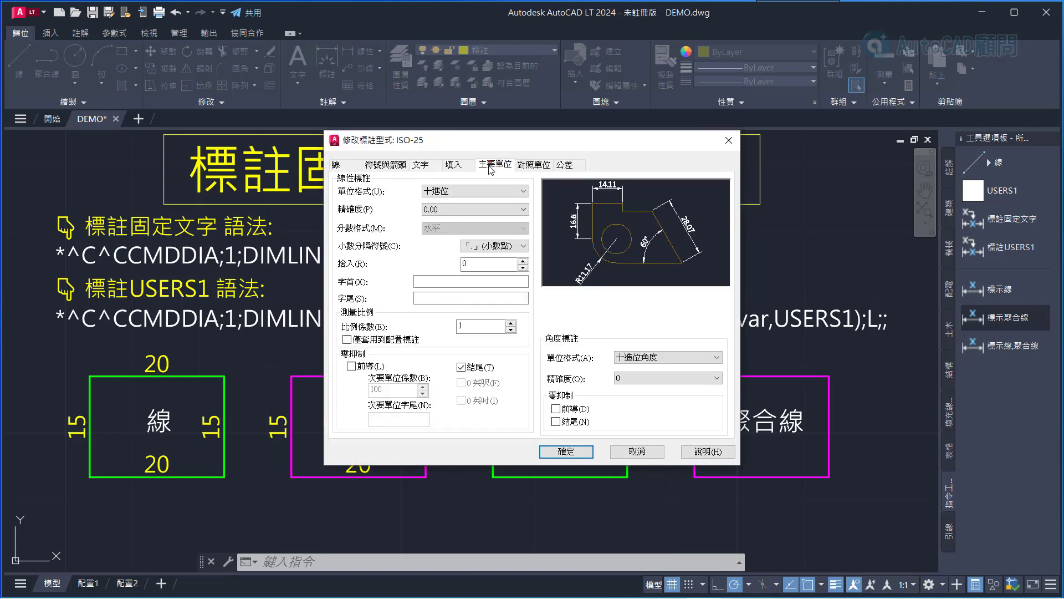
left_click(437, 298)
type("cm")
left_click(565, 450)
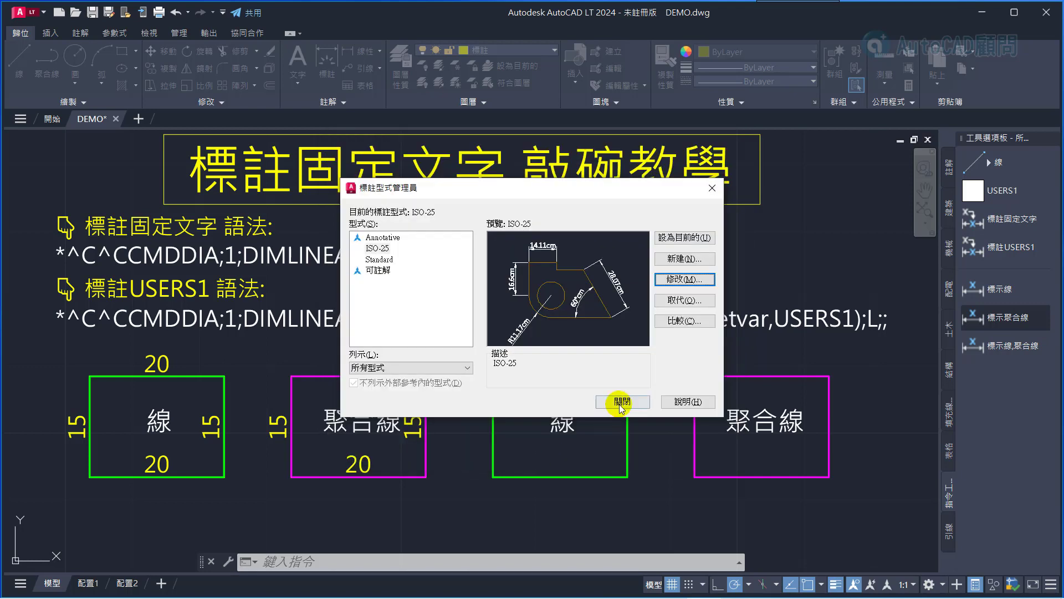
left_click(620, 399)
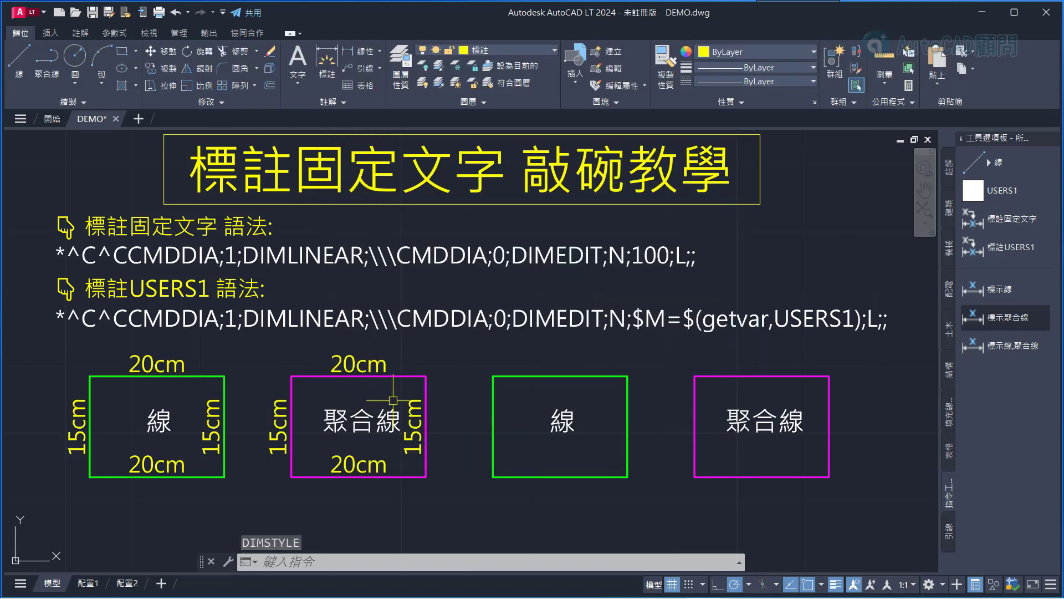
left_click(373, 360)
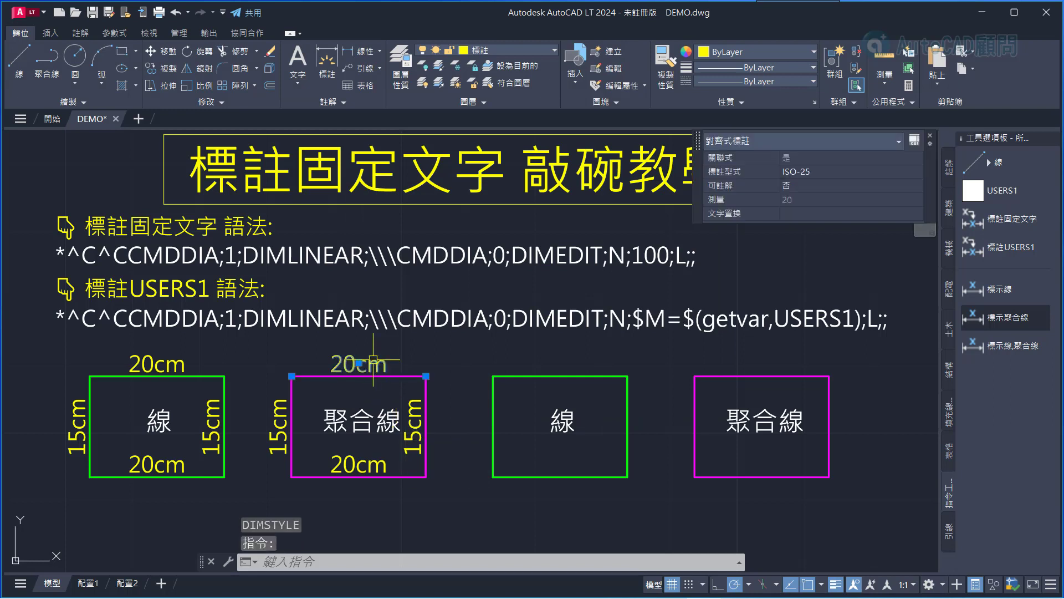
Step: Dimension the two right rectangles at 20cm and 15cm with the combined 標示線,聚合線 tool
key("Escape")
key("Escape")
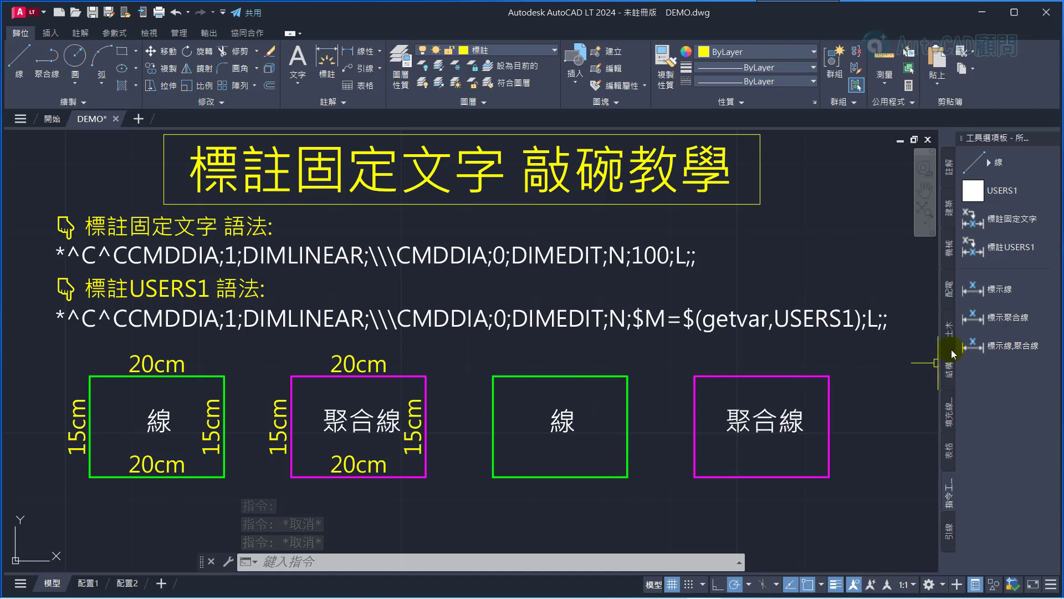
left_click(967, 348)
left_click(837, 510)
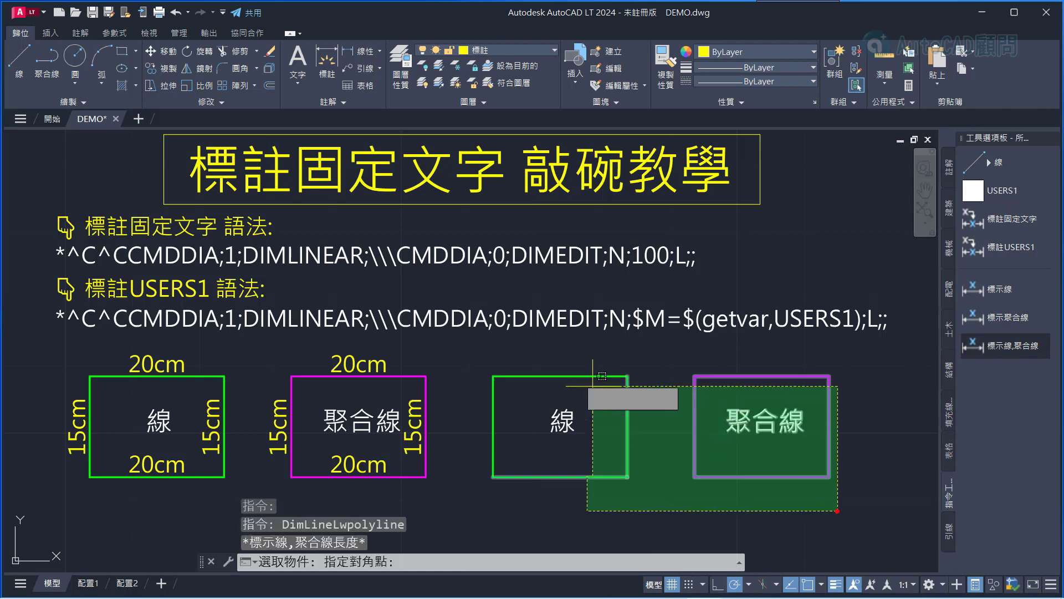
left_click(602, 376)
left_click(498, 388)
left_click(482, 425)
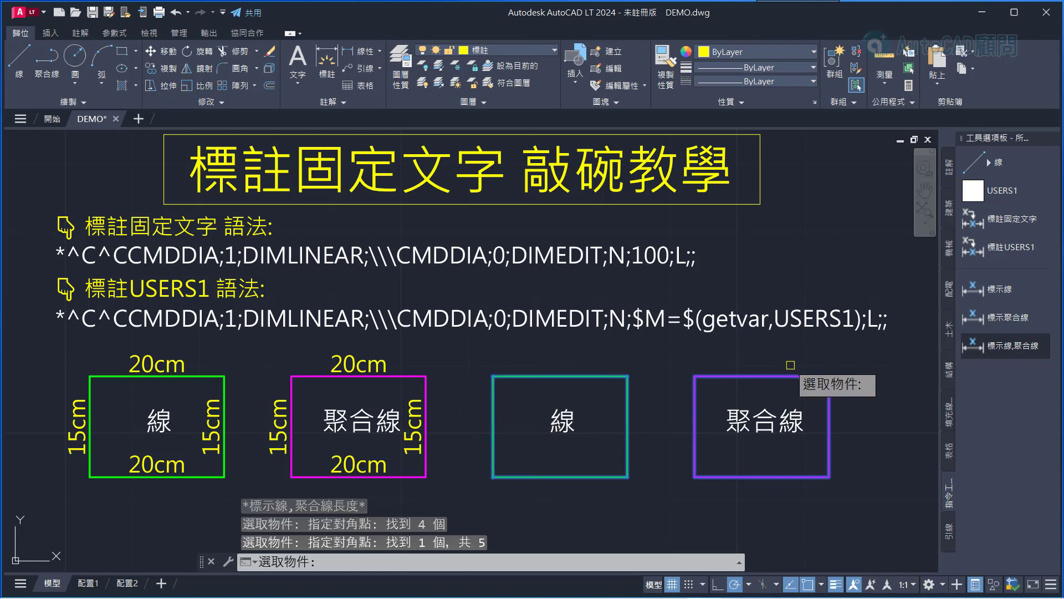
key("Return")
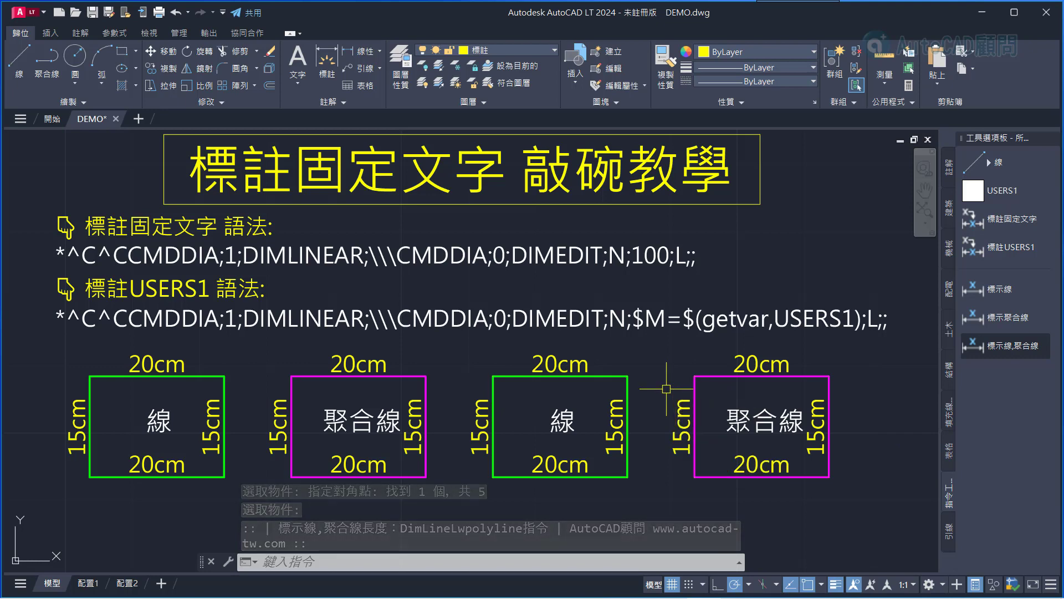
type("DIMEDIT")
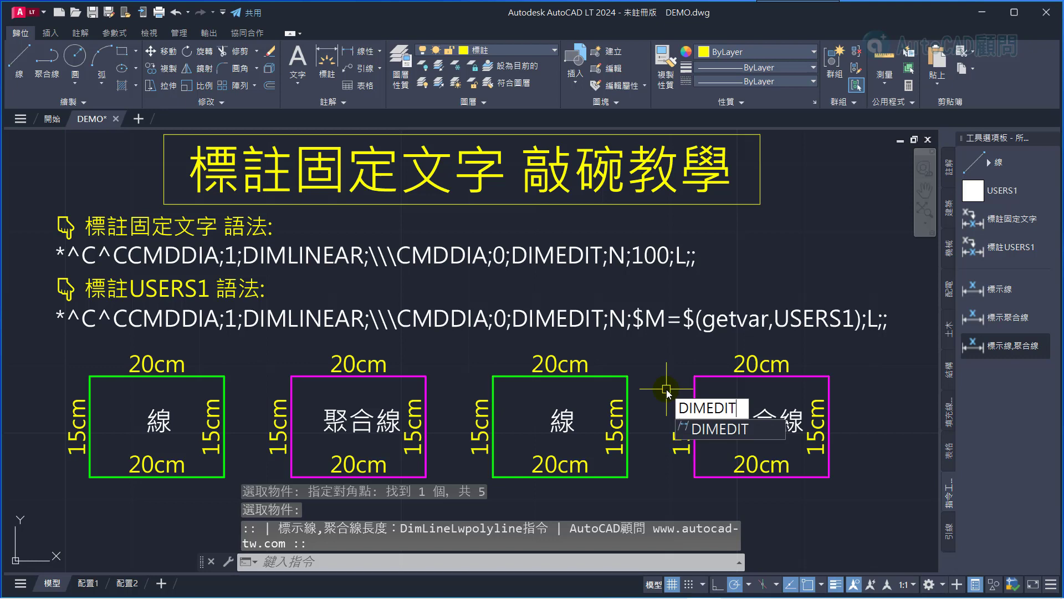
Step: Prefix the right rectangles' eight dimensions with A= using DIMEDIT New
key("Return")
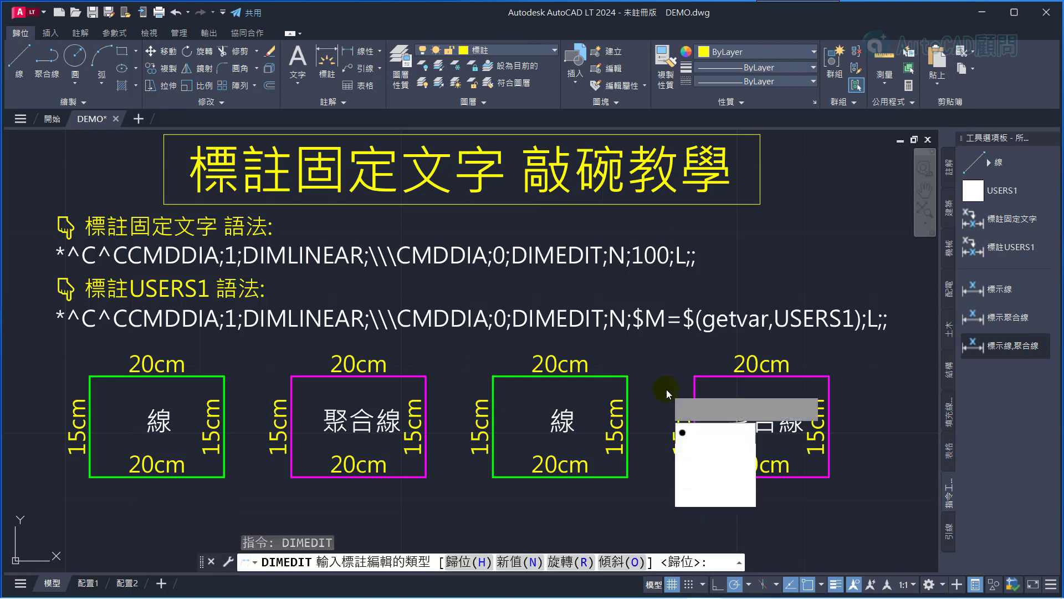
key("Down")
key("Down")
key("Return")
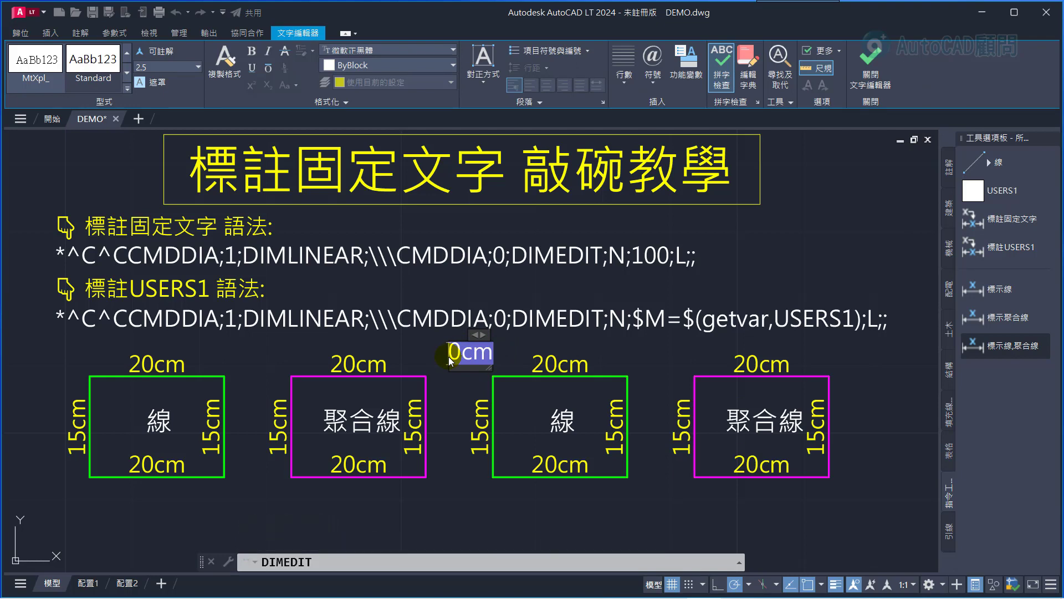
type("A=")
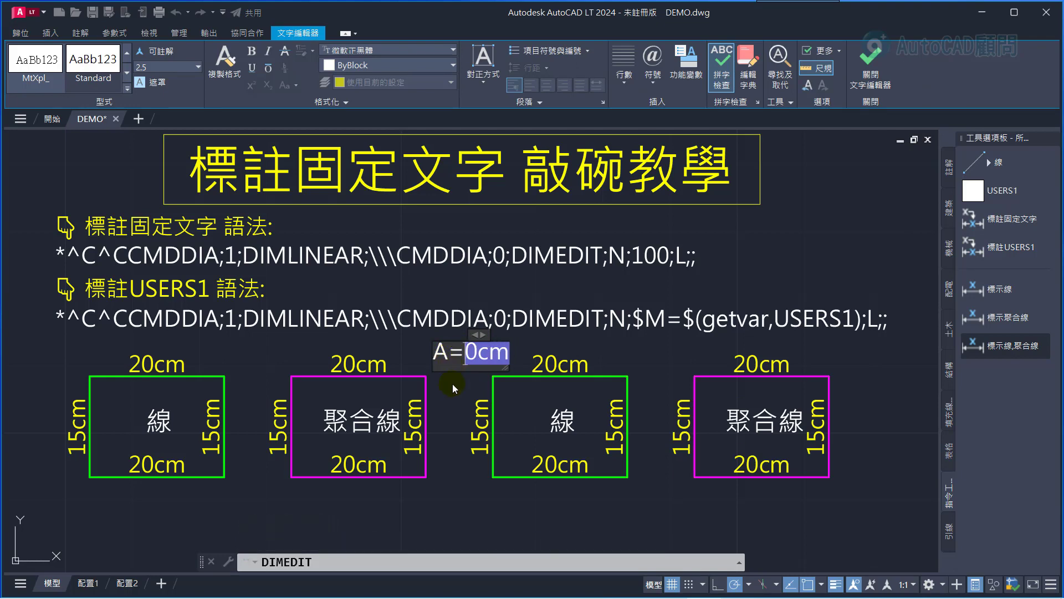
left_click(453, 388)
left_click(808, 486)
left_click(489, 352)
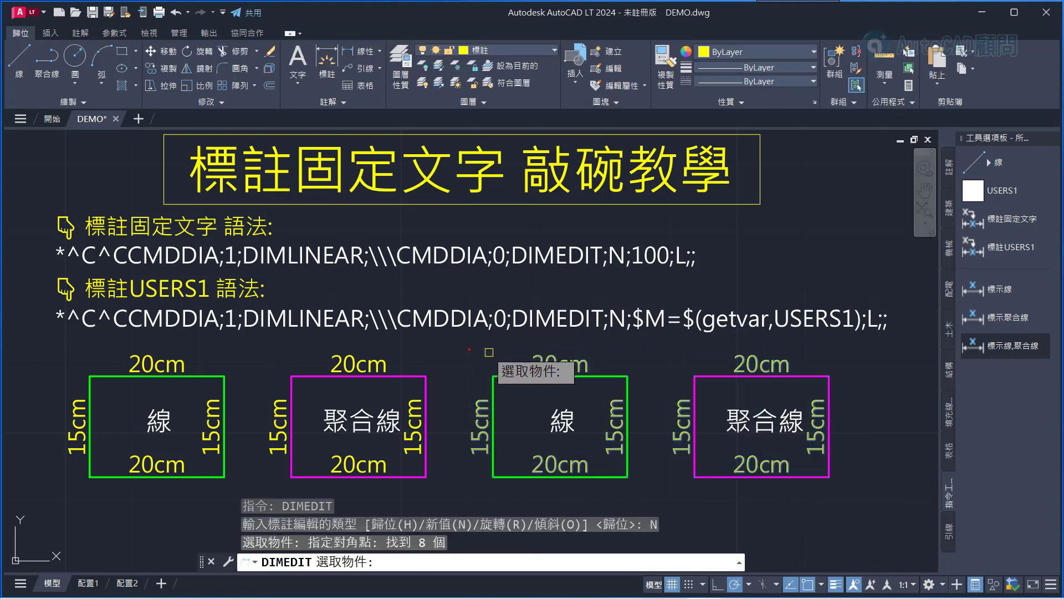
key("Return")
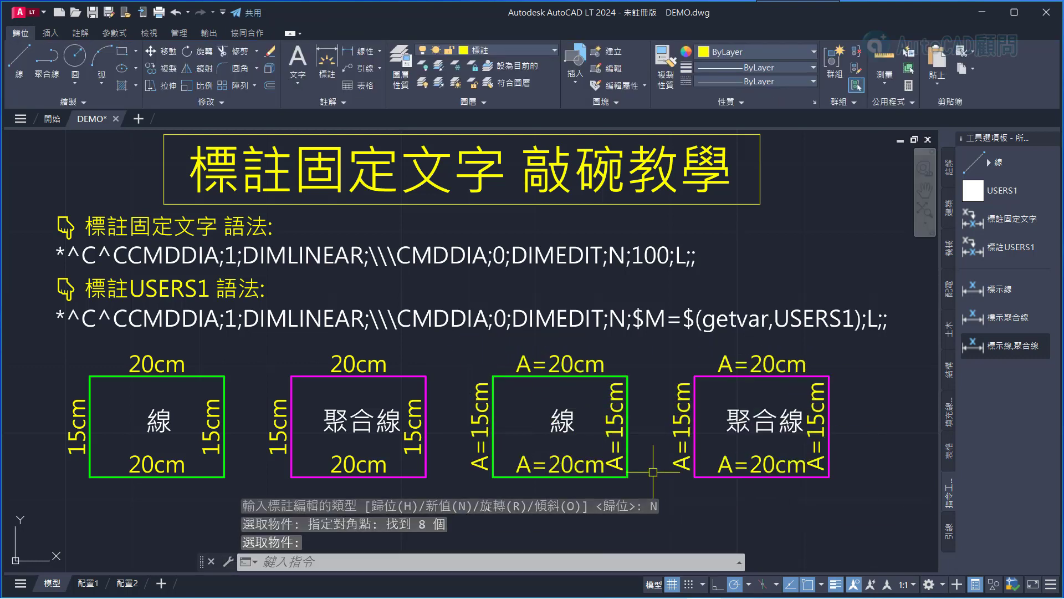
Step: Prefix the left rectangles' eight dimensions with B= using DIMEDIT New
right_click(297, 384)
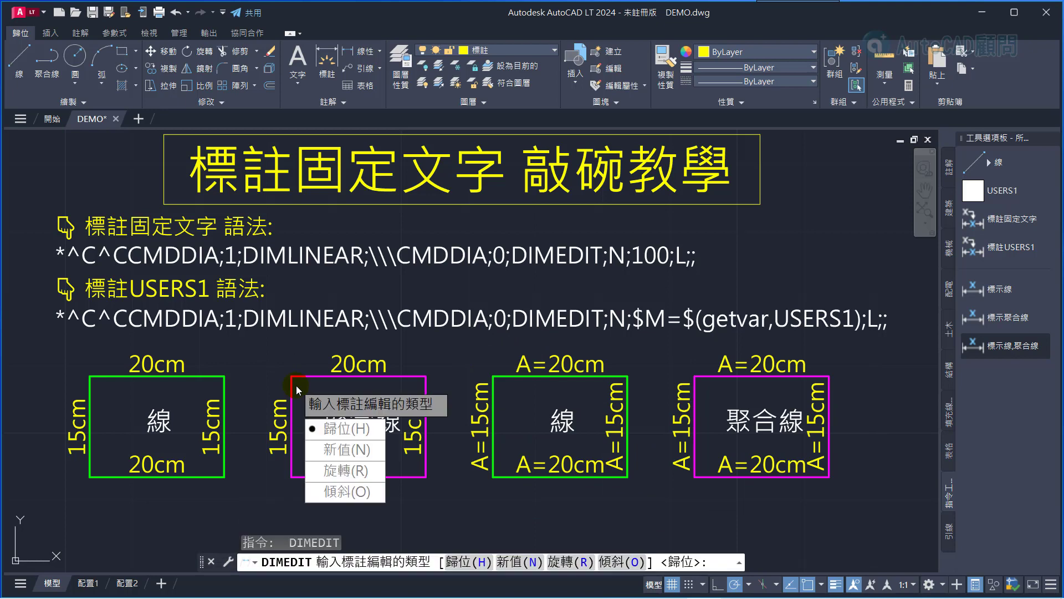
left_click(332, 449)
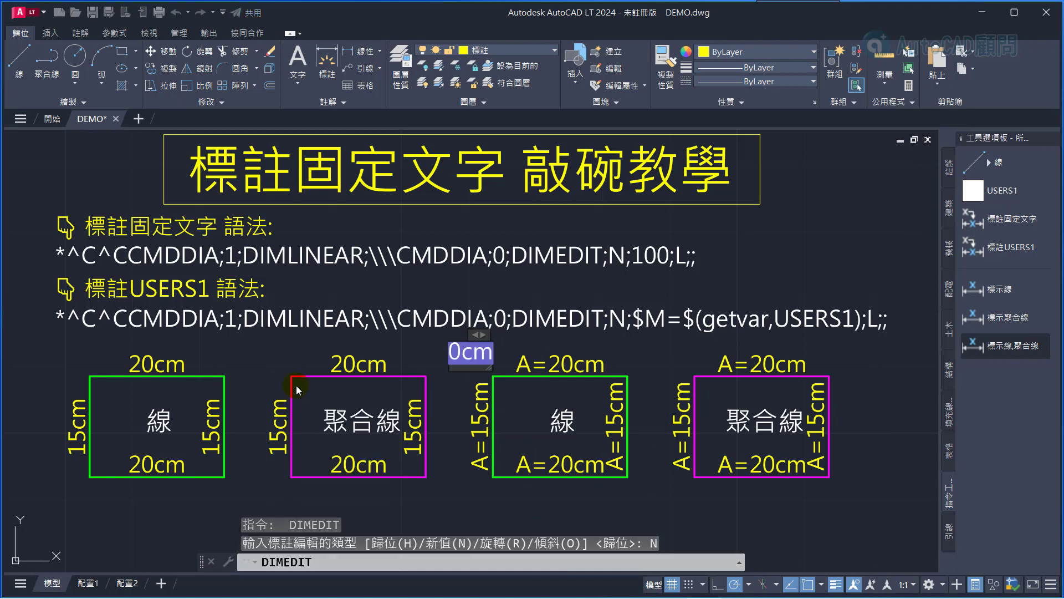
type("B=")
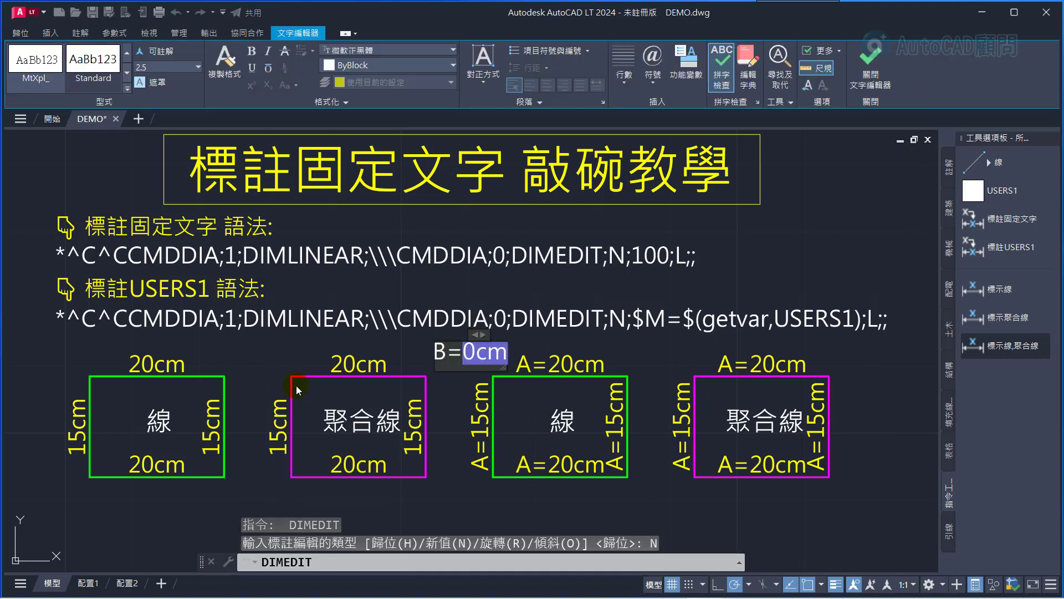
left_click(582, 450)
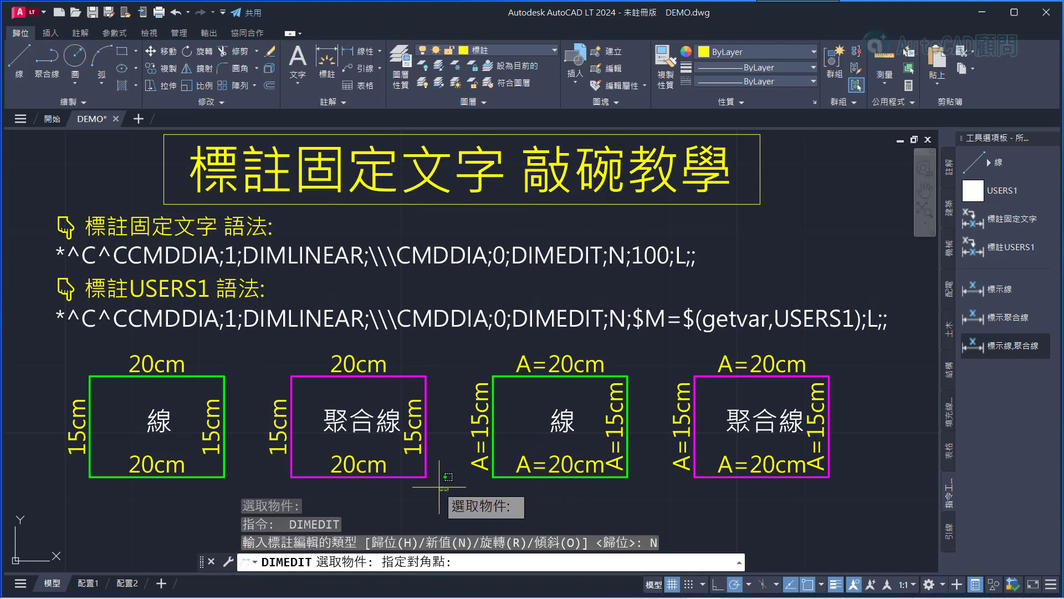
left_click_drag(449, 493, 25, 325)
key("Return")
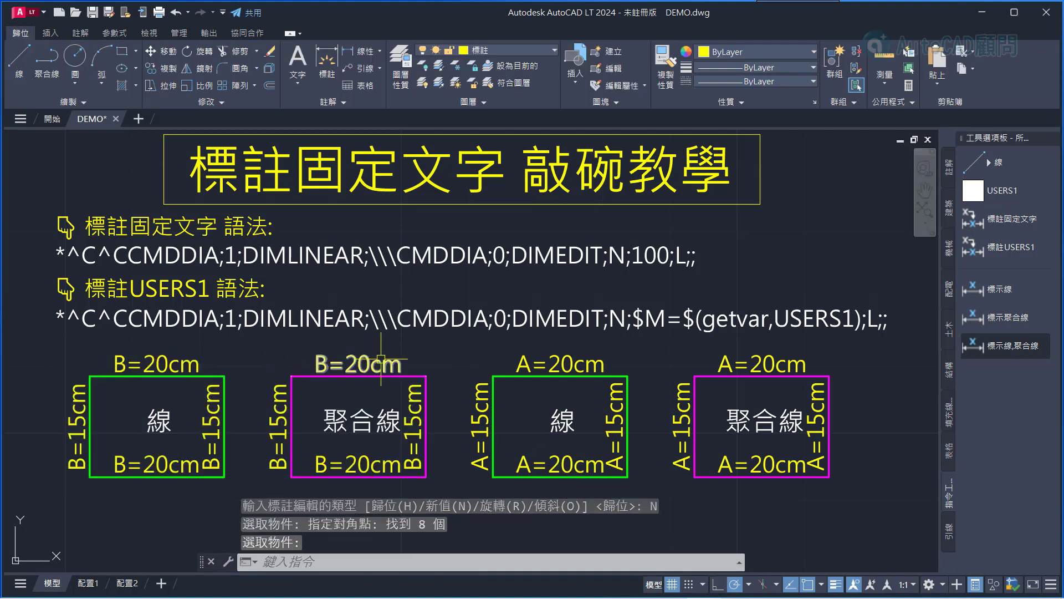